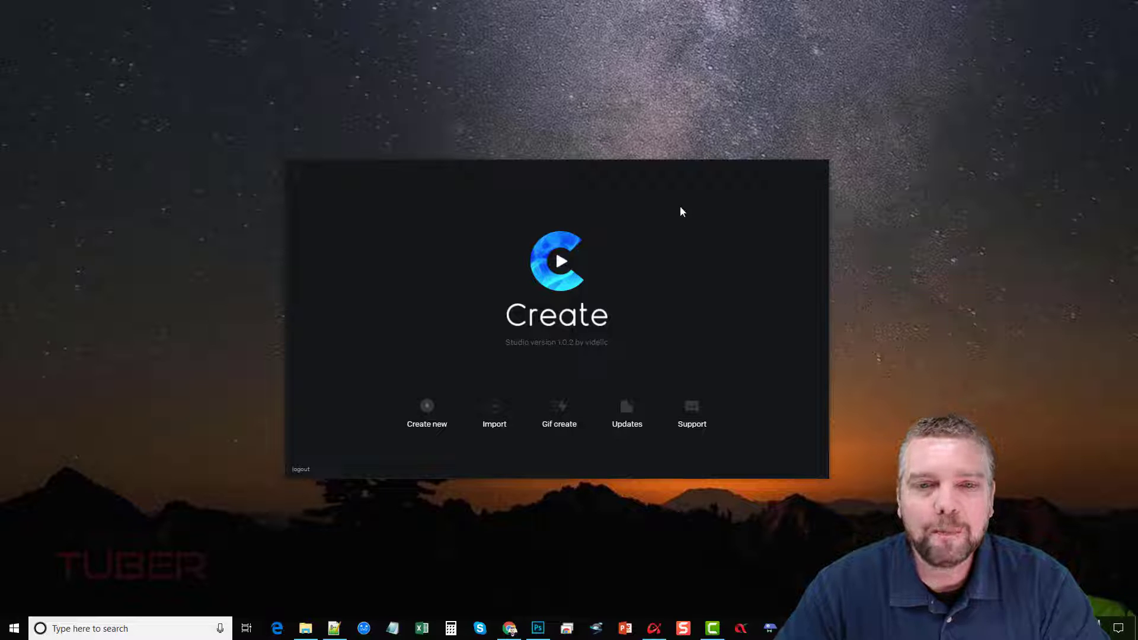
- Create a new video project and maximize the editor window
left_click_drag(664, 169, 674, 97)
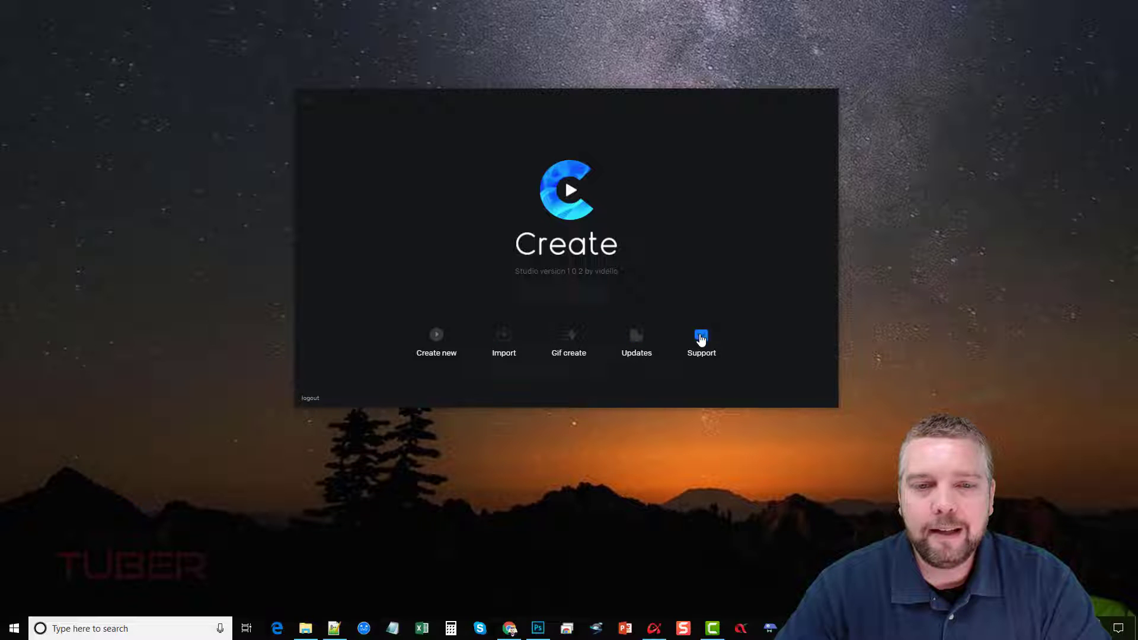
left_click(437, 333)
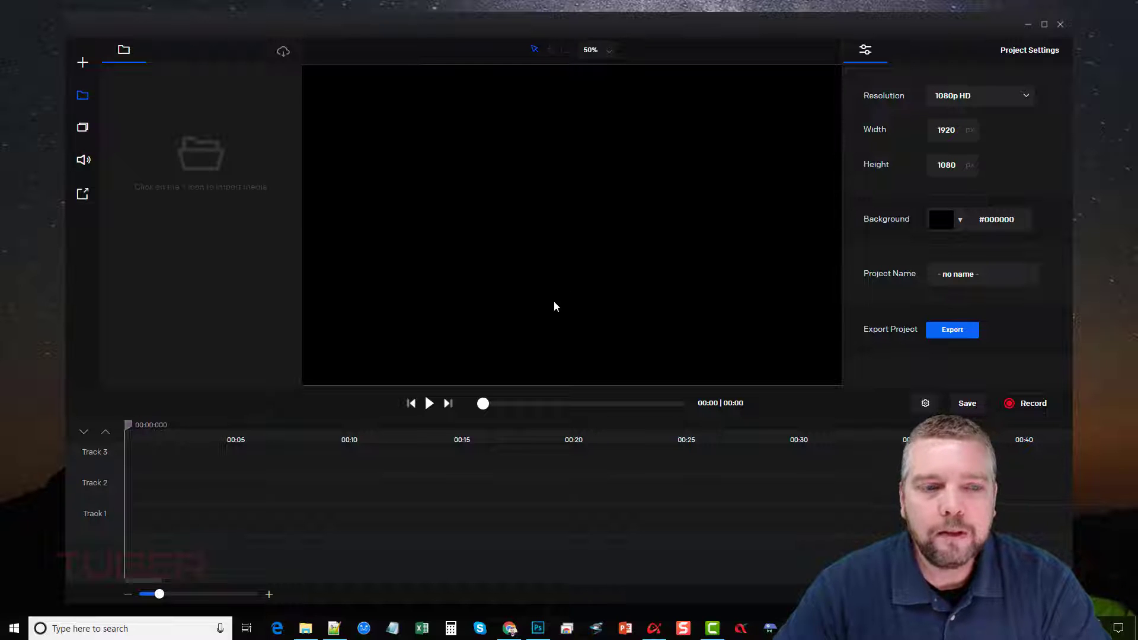
left_click(1045, 24)
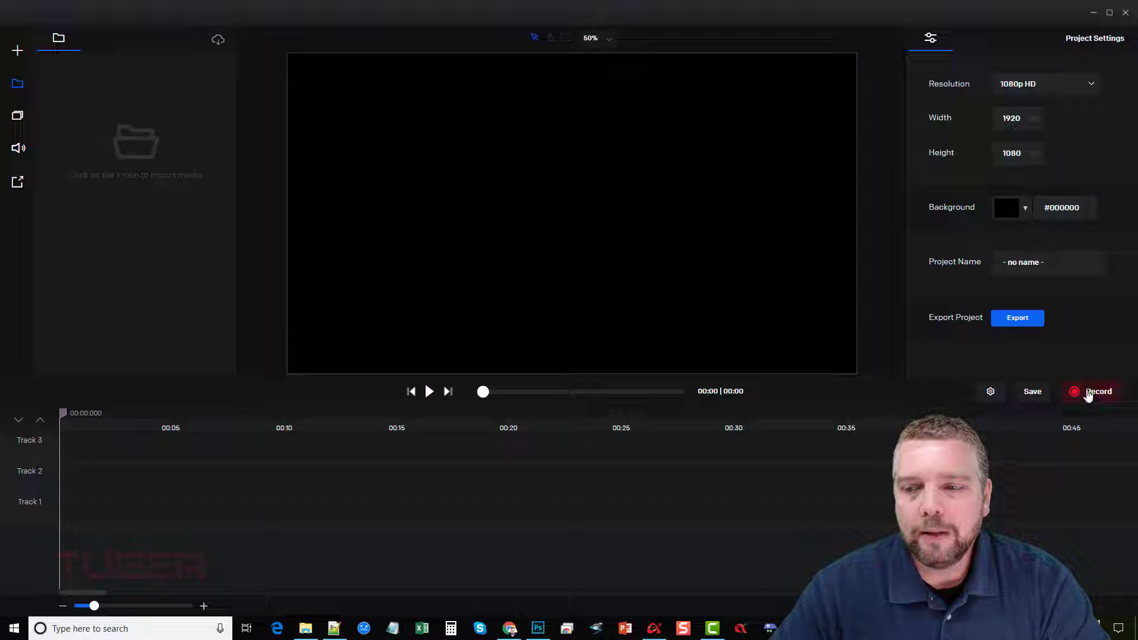
- Examine the recording settings, including the available screen recording sources, and close them without recording
left_click(1097, 395)
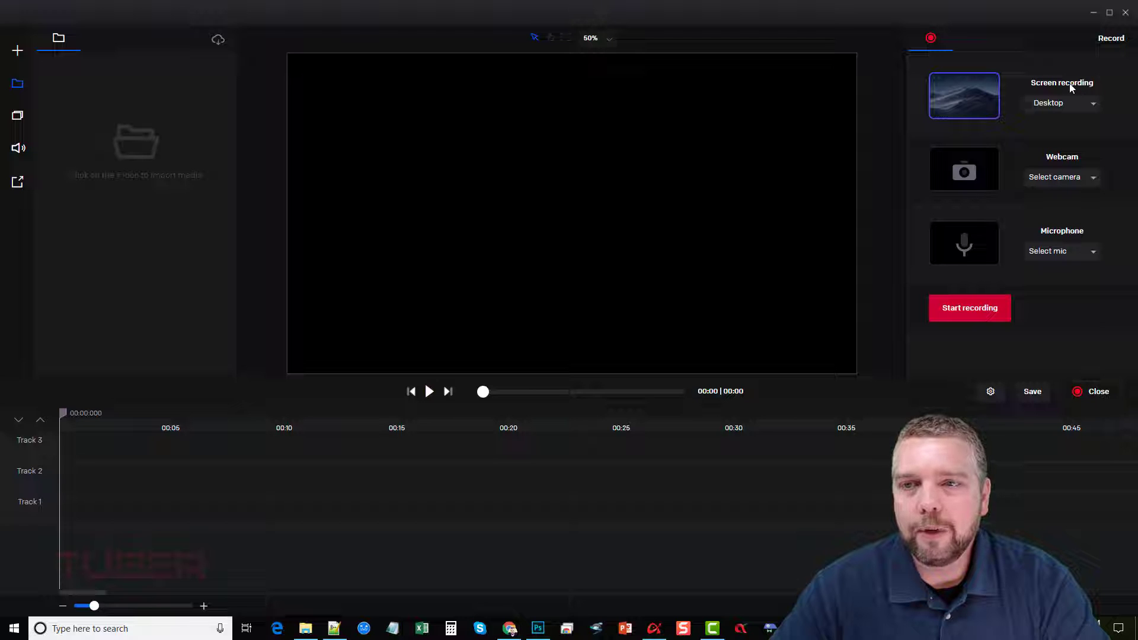
left_click(1085, 105)
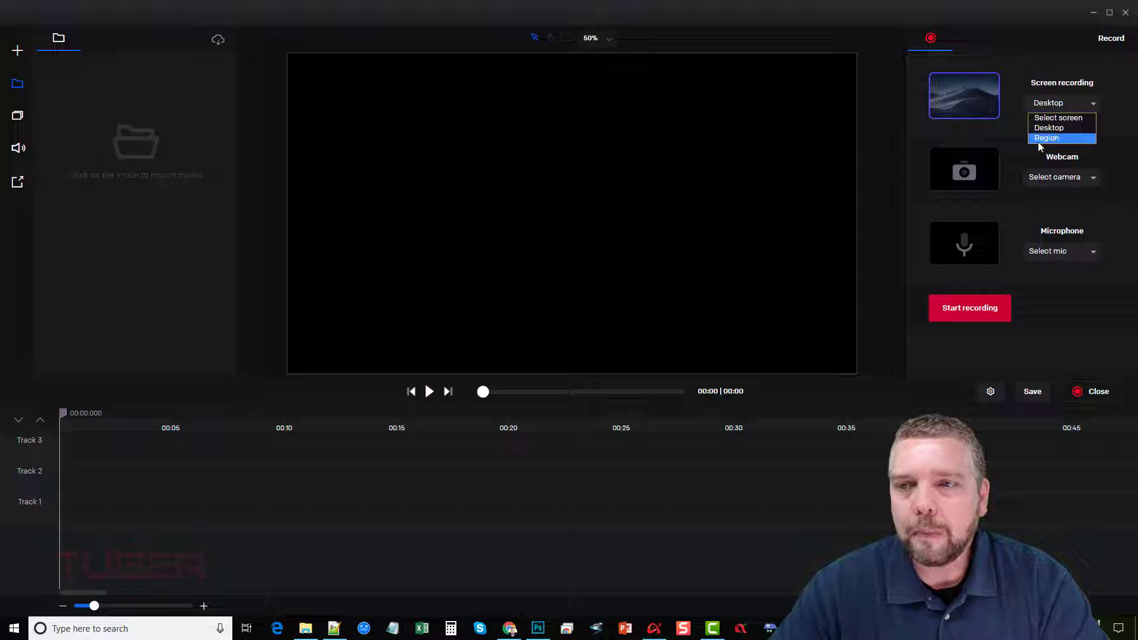
left_click(1113, 158)
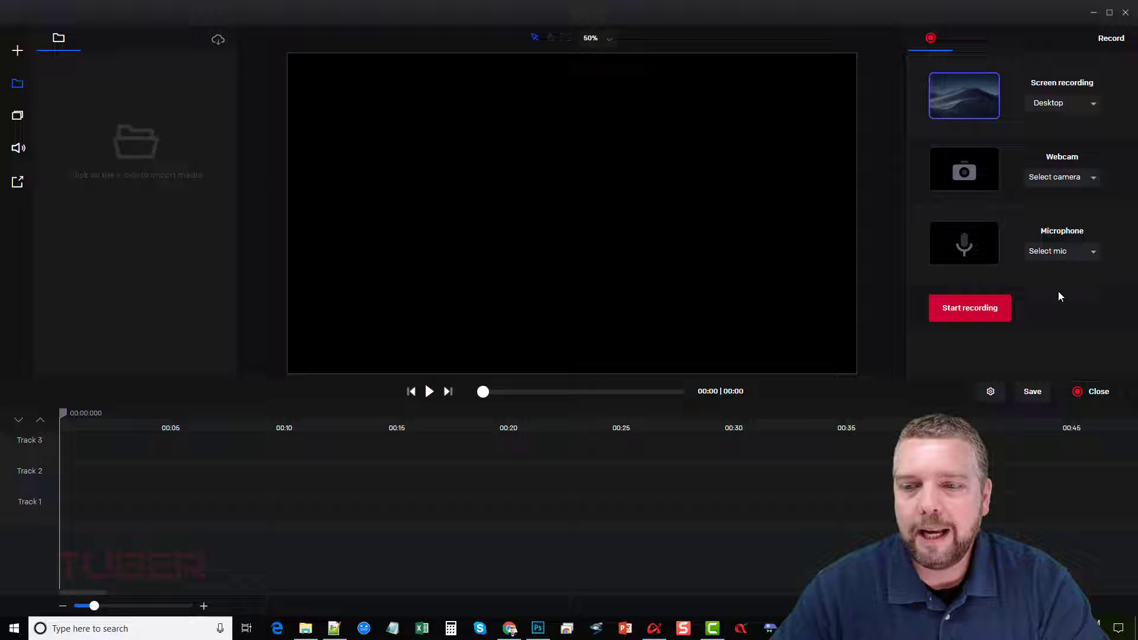
left_click(1094, 393)
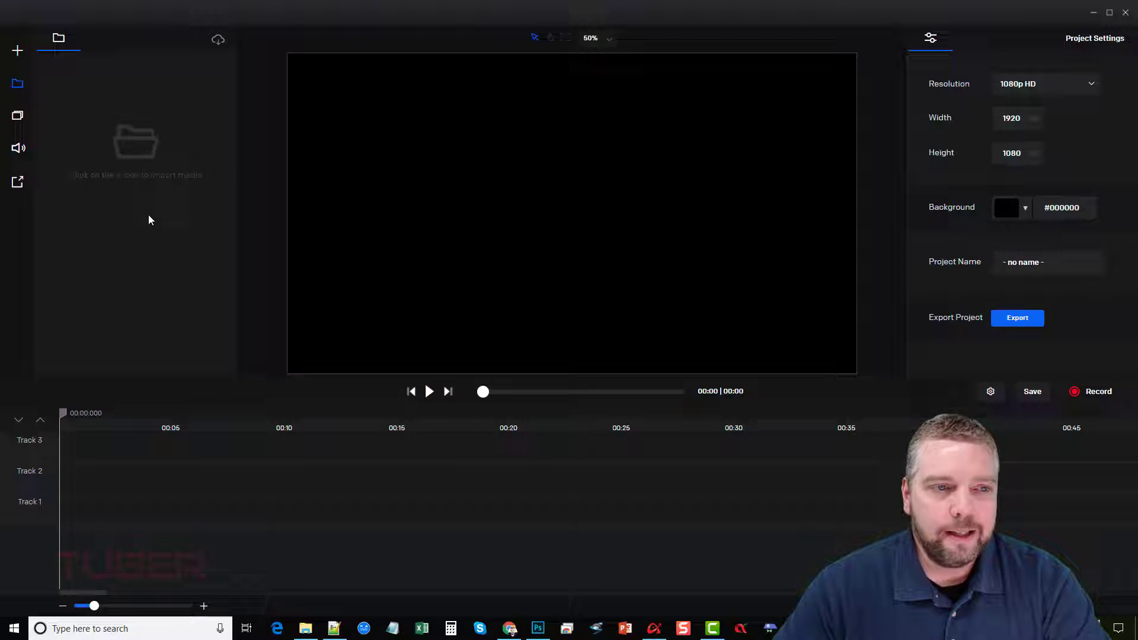
- Open the online stock media library and search its footage for "mountains"
left_click(219, 41)
mouse_move(528, 233)
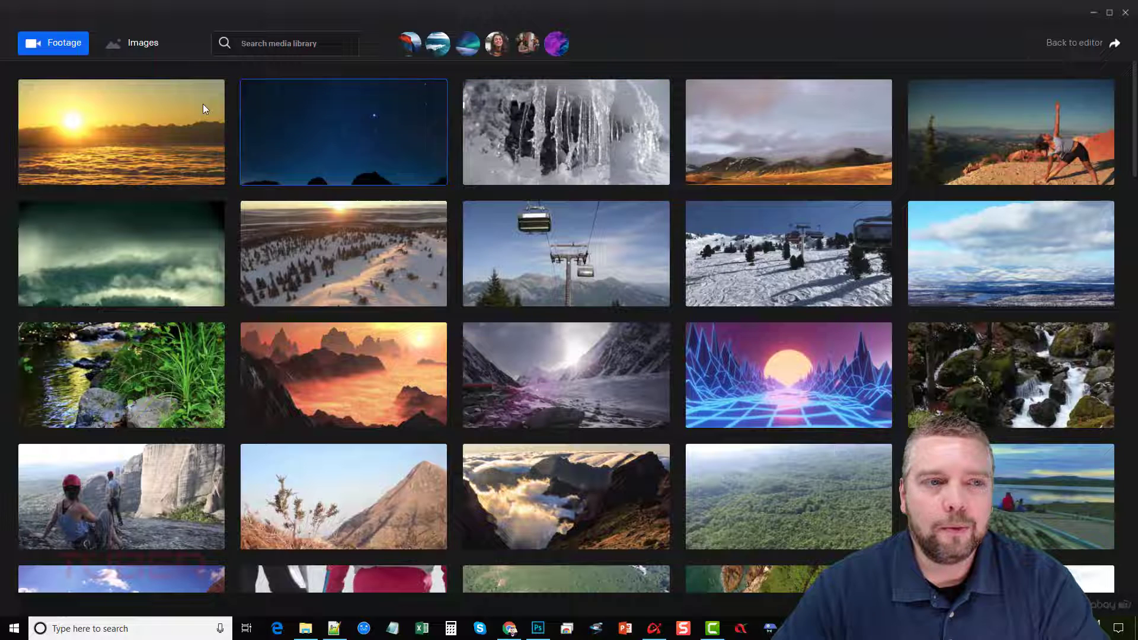
left_click(135, 48)
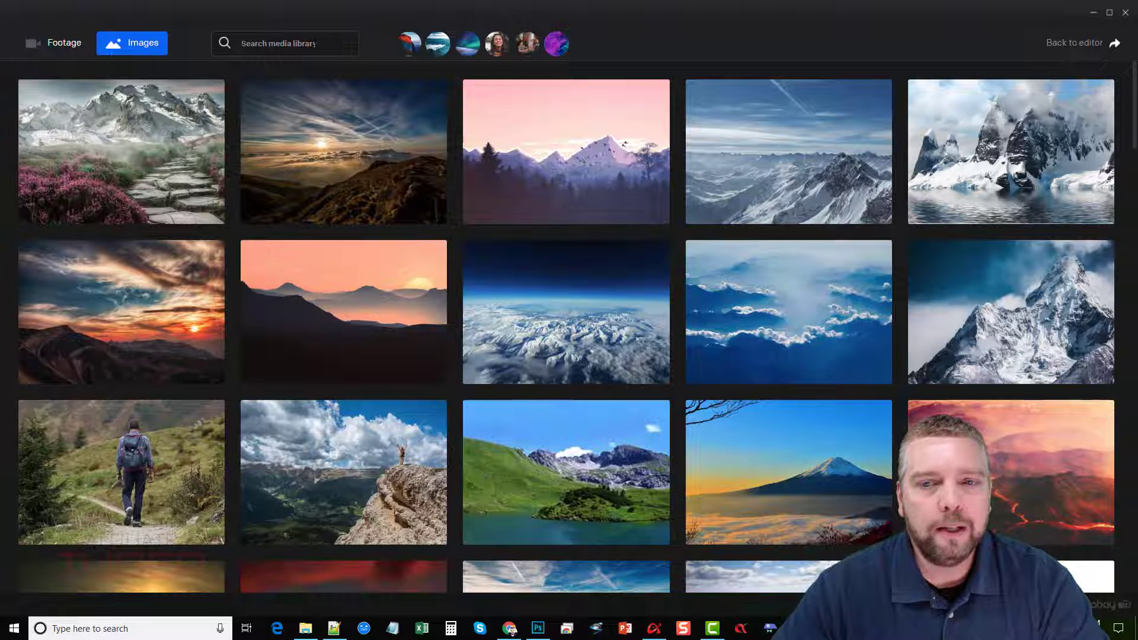
left_click(241, 43)
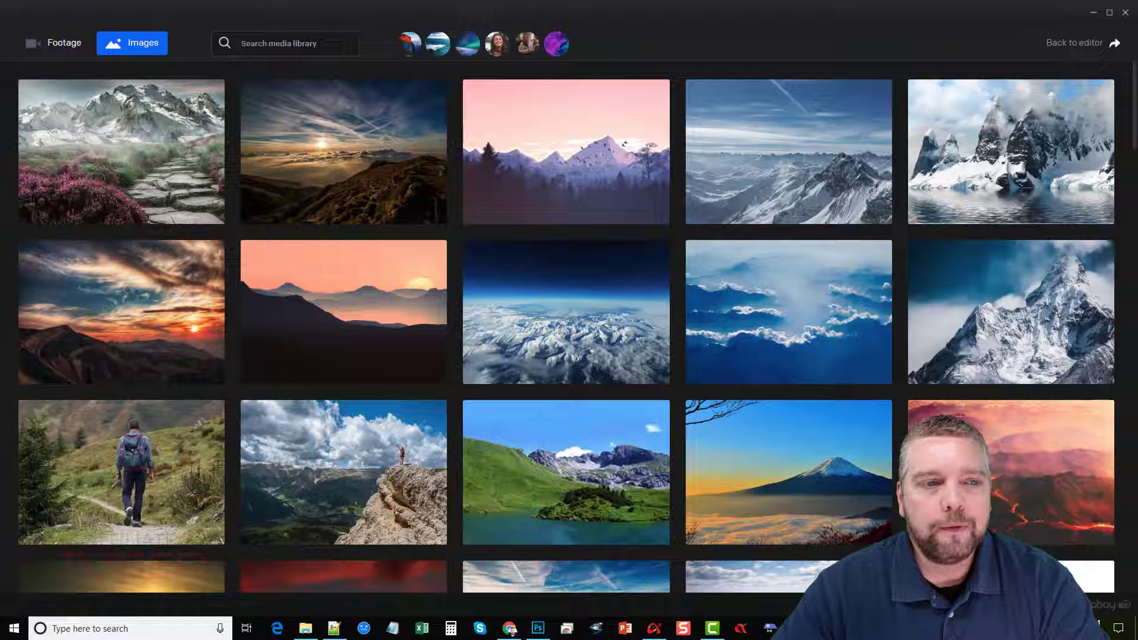
mouse_move(516, 296)
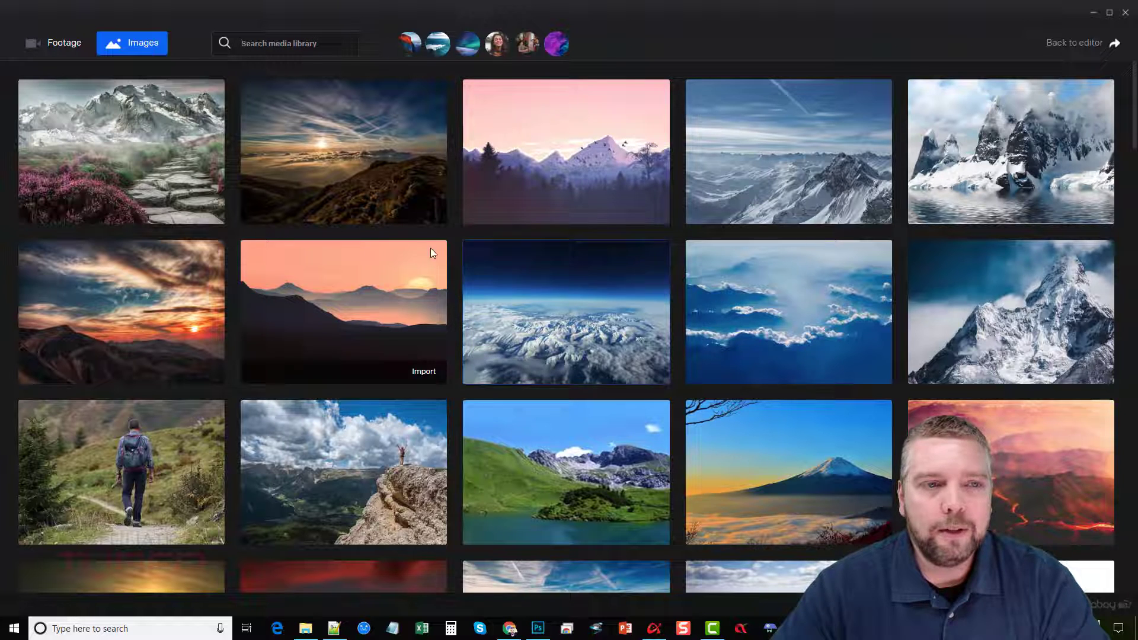
left_click(66, 49)
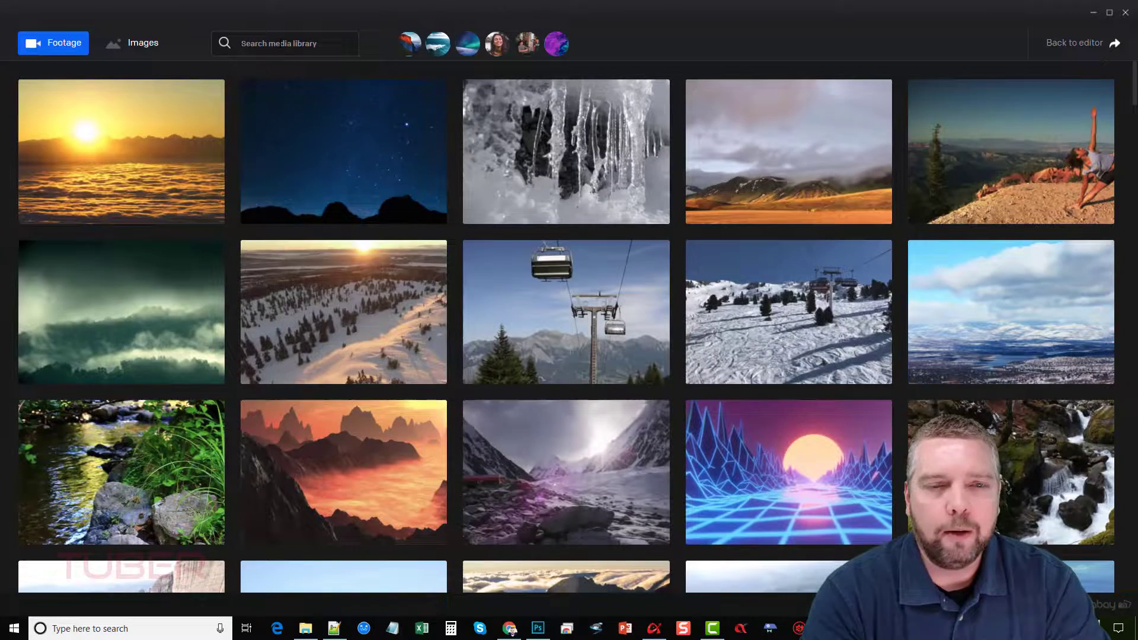
type("mountains")
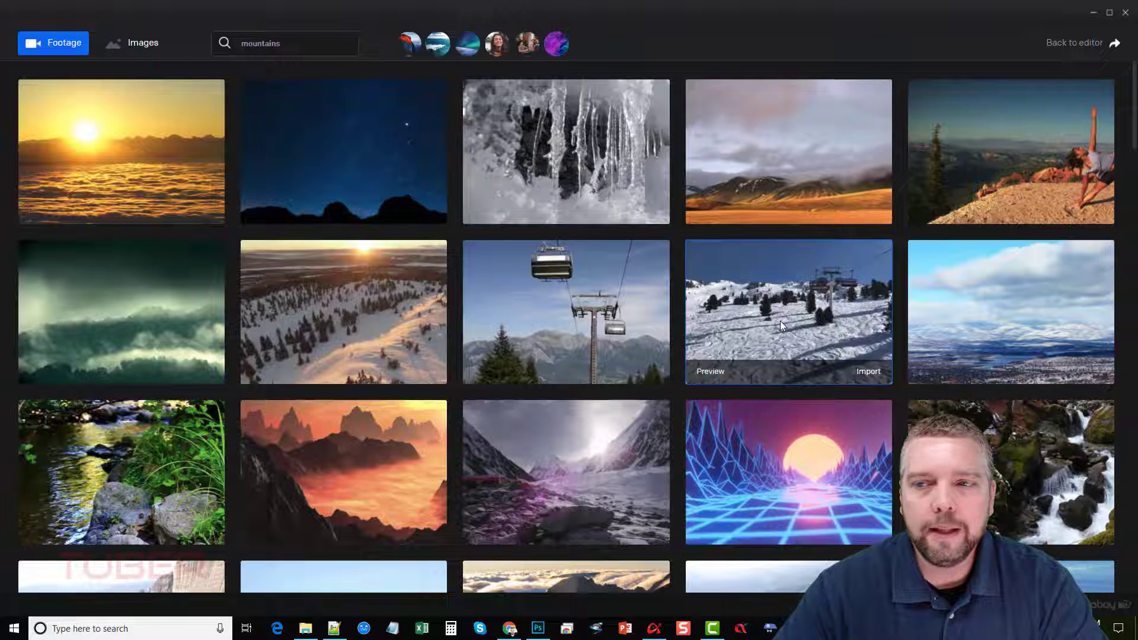
- Import the clip of orange misty mountain peaks and the clip of the calm lake reflecting the sky
scroll(307, 241, "down", 3)
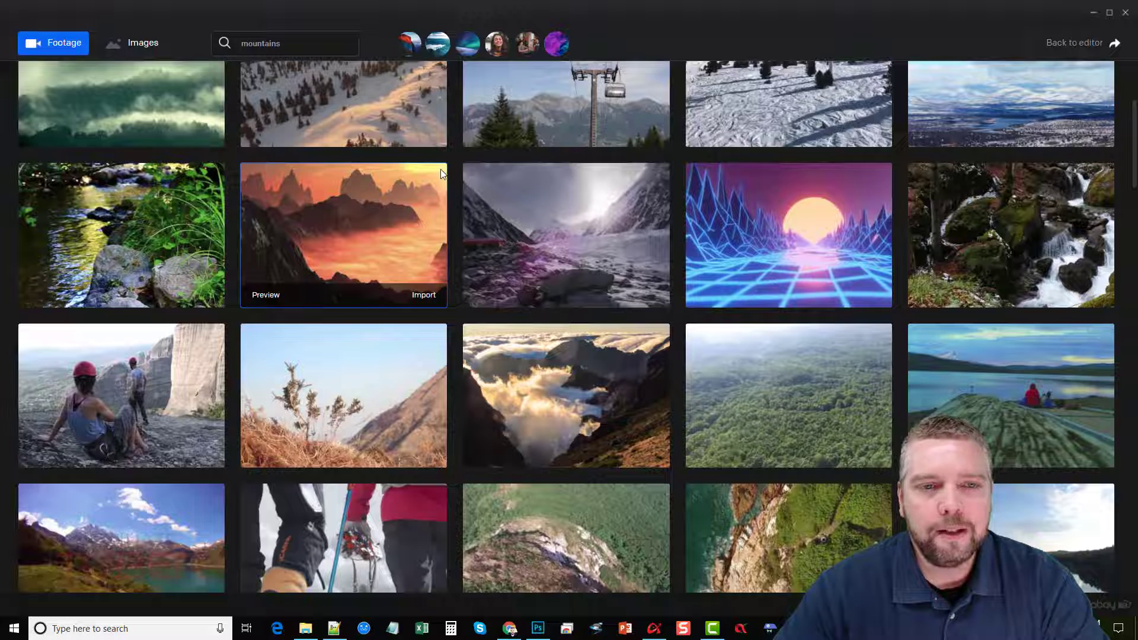
scroll(518, 225, "down", 2)
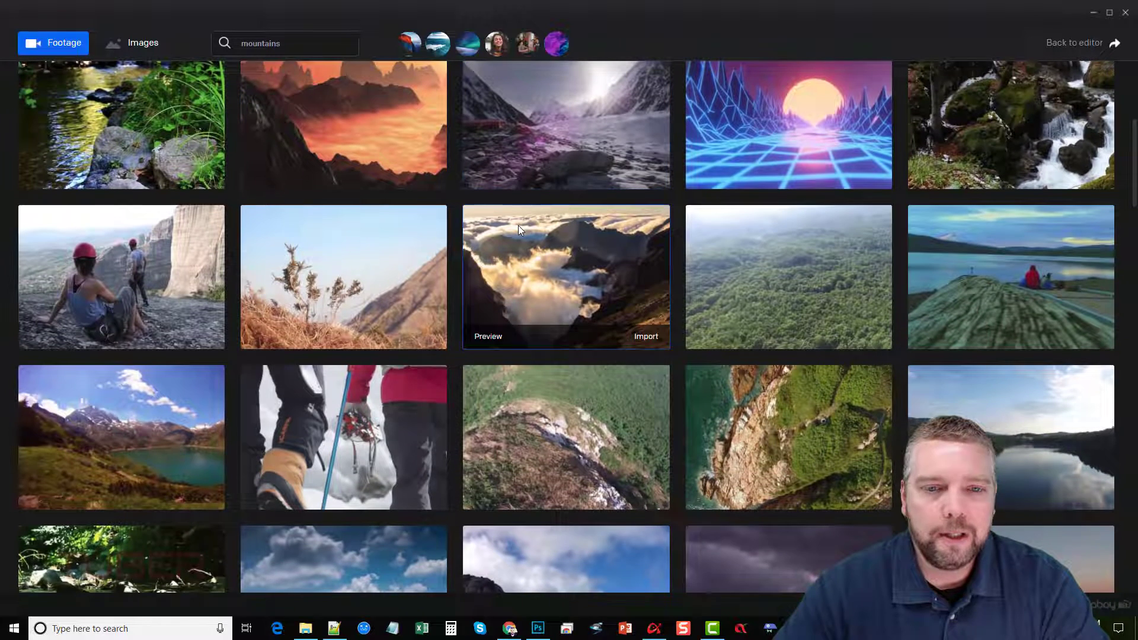
scroll(356, 225, "down", 2)
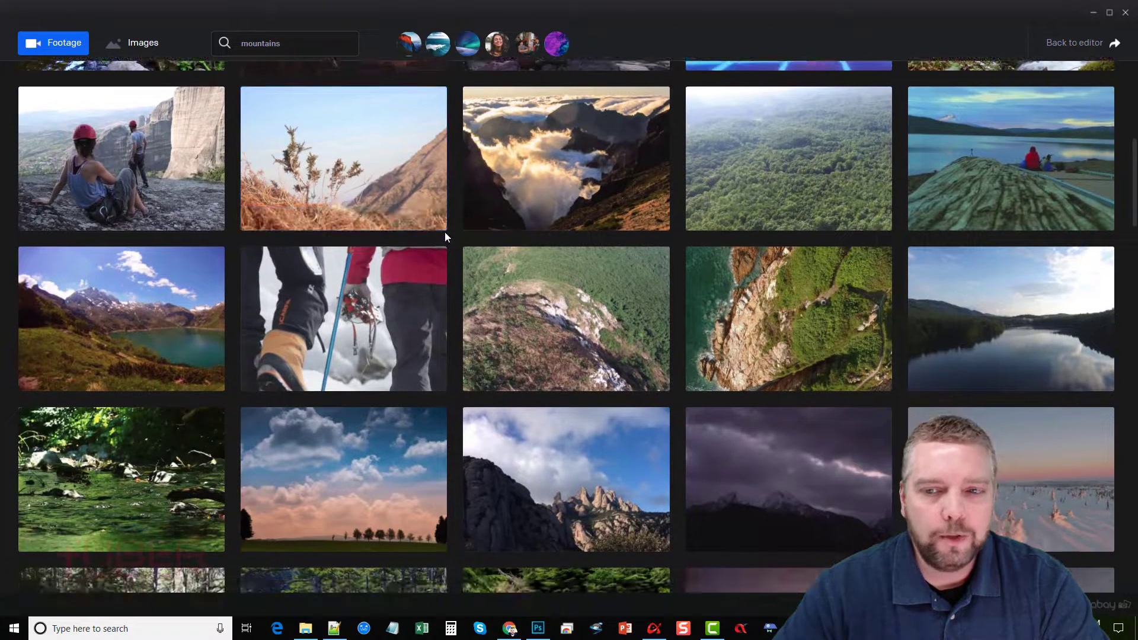
scroll(457, 269, "down", 1)
mouse_move(1089, 325)
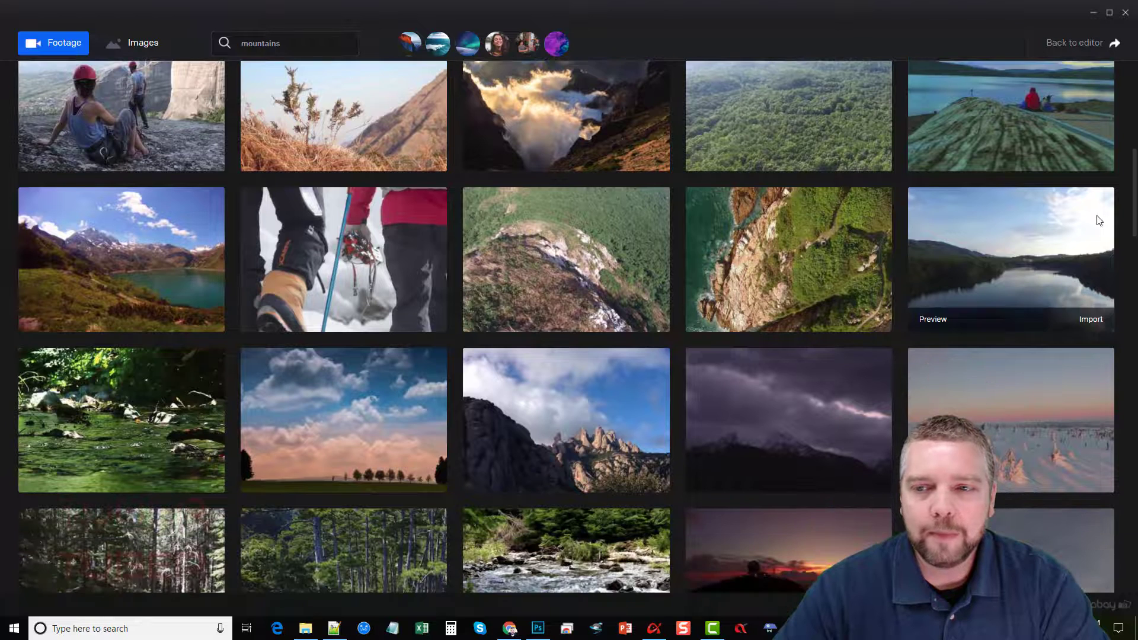
left_click(1089, 324)
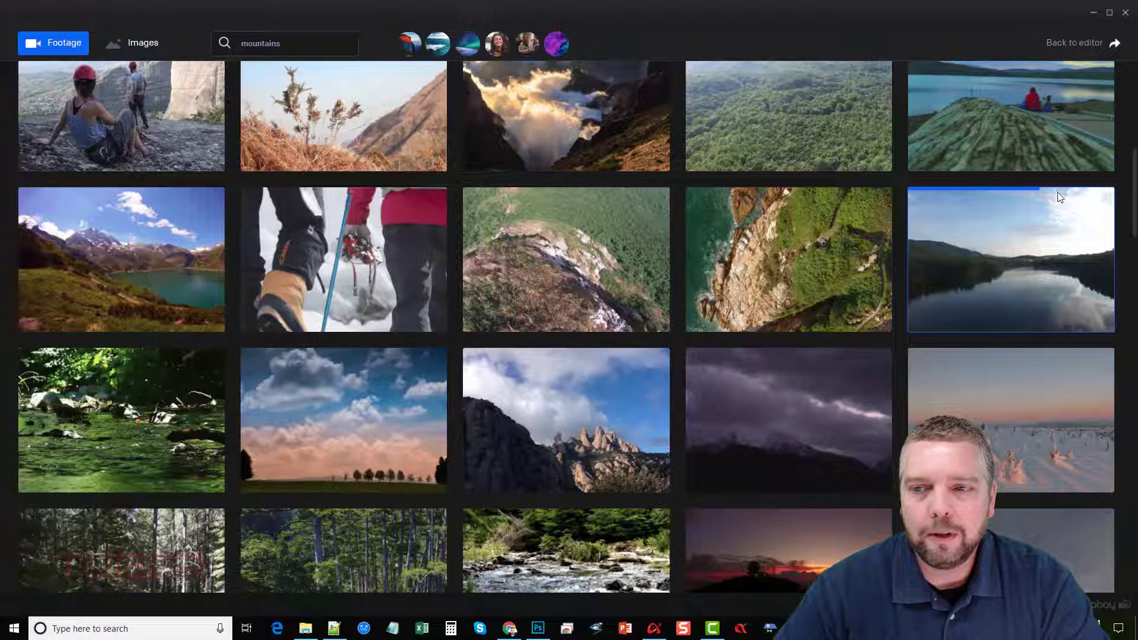
- Import the clip of trees on a rocky cliff and the clip of the dark starry sky over low hills
scroll(413, 240, "down", 4)
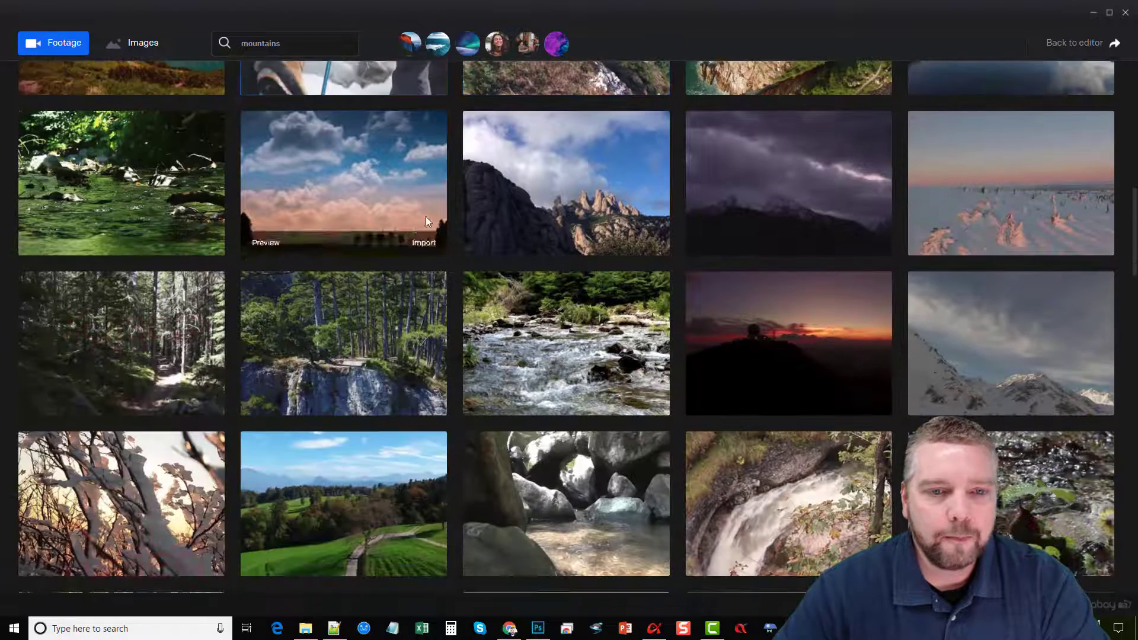
scroll(425, 218, "down", 2)
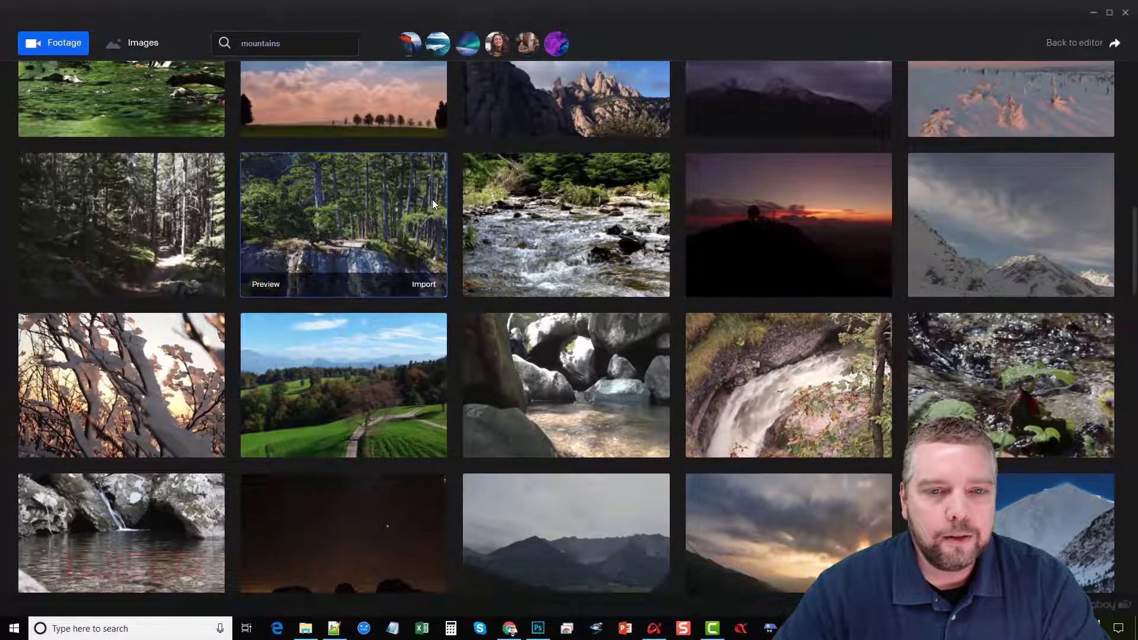
left_click(426, 287)
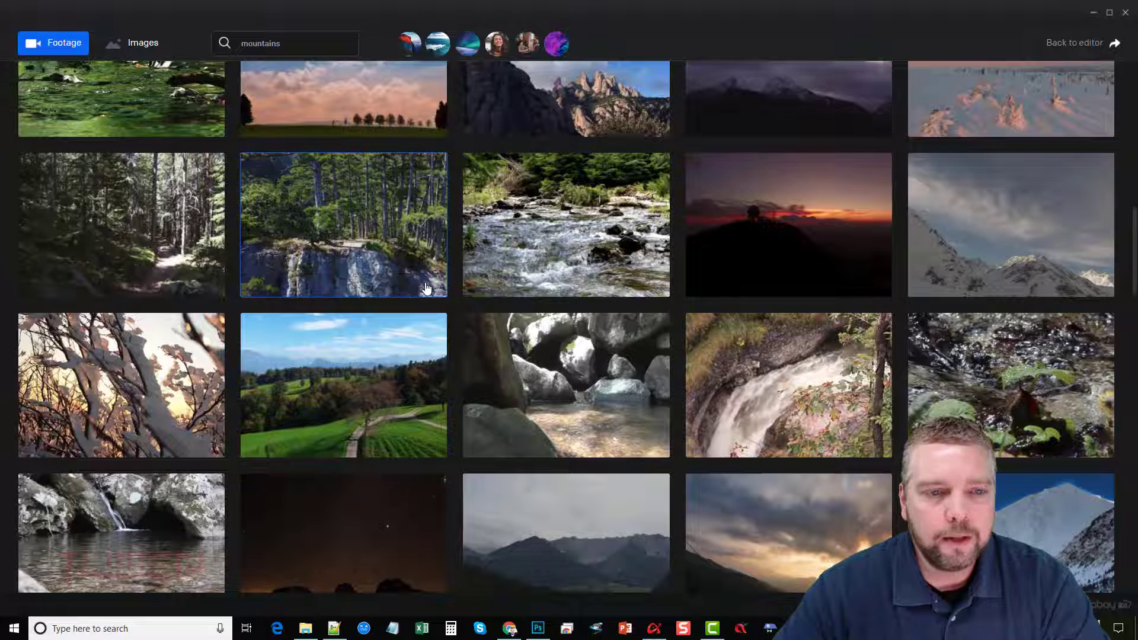
scroll(531, 265, "down", 6)
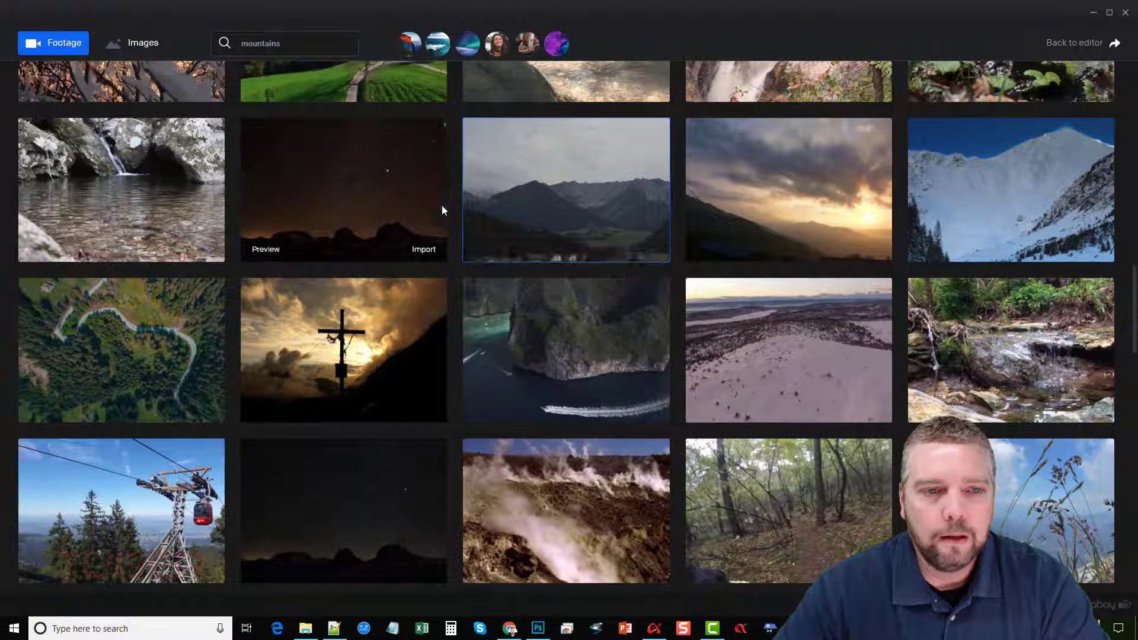
left_click(424, 252)
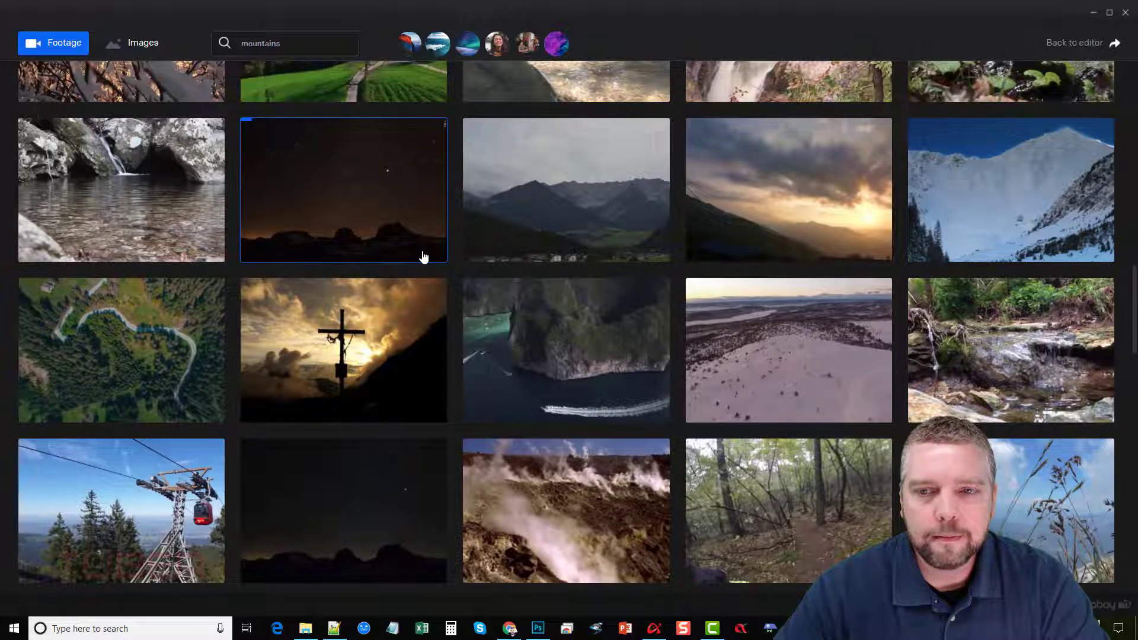
- Import the clip of golden clouds above a dark mountain ridge and return to the editor
scroll(520, 258, "down", 3)
scroll(424, 246, "down", 3)
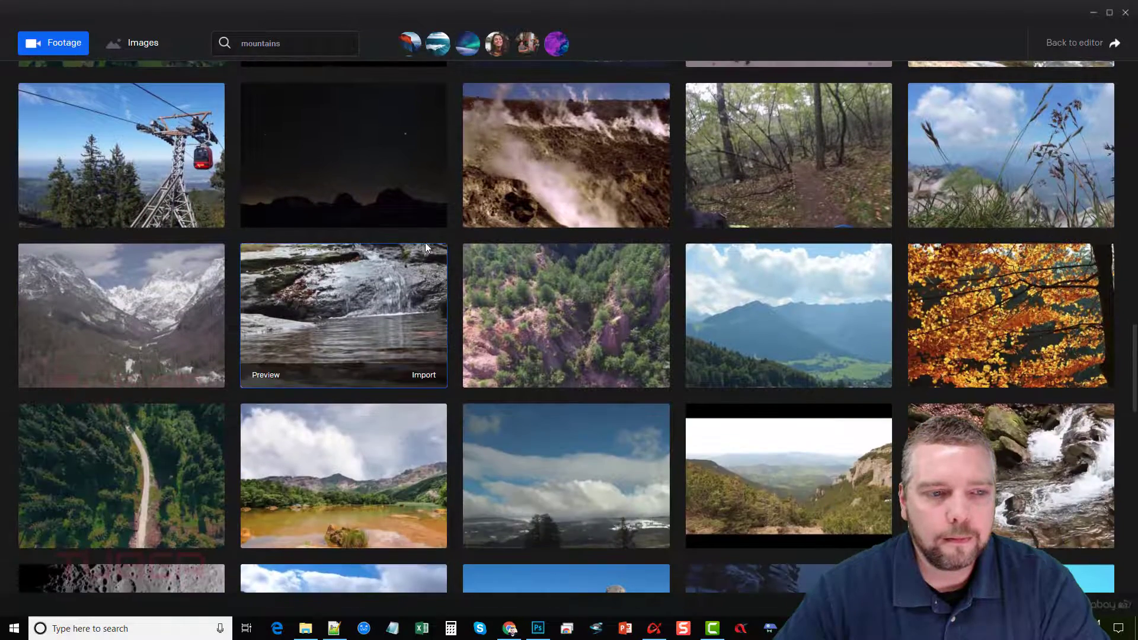
scroll(428, 247, "down", 3)
scroll(557, 250, "down", 3)
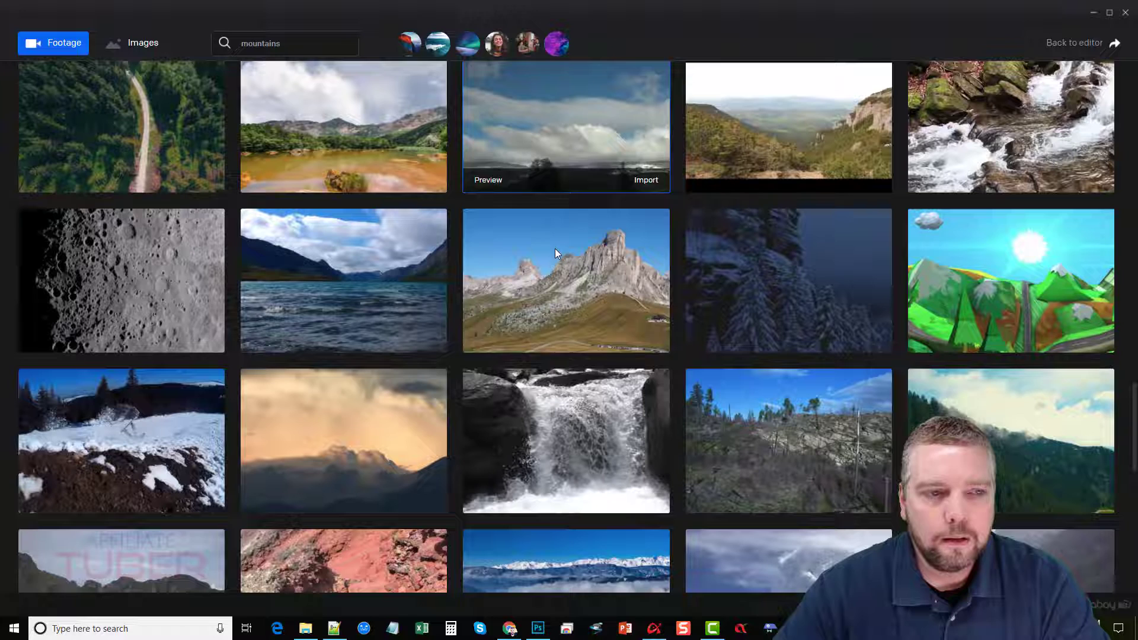
scroll(562, 246, "down", 3)
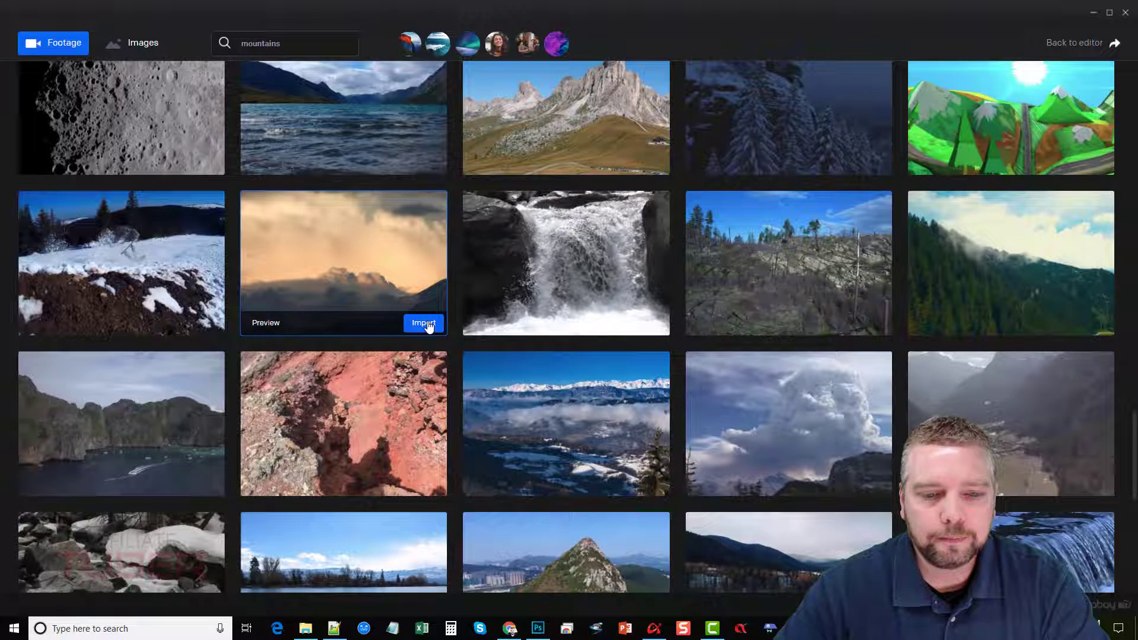
left_click(424, 323)
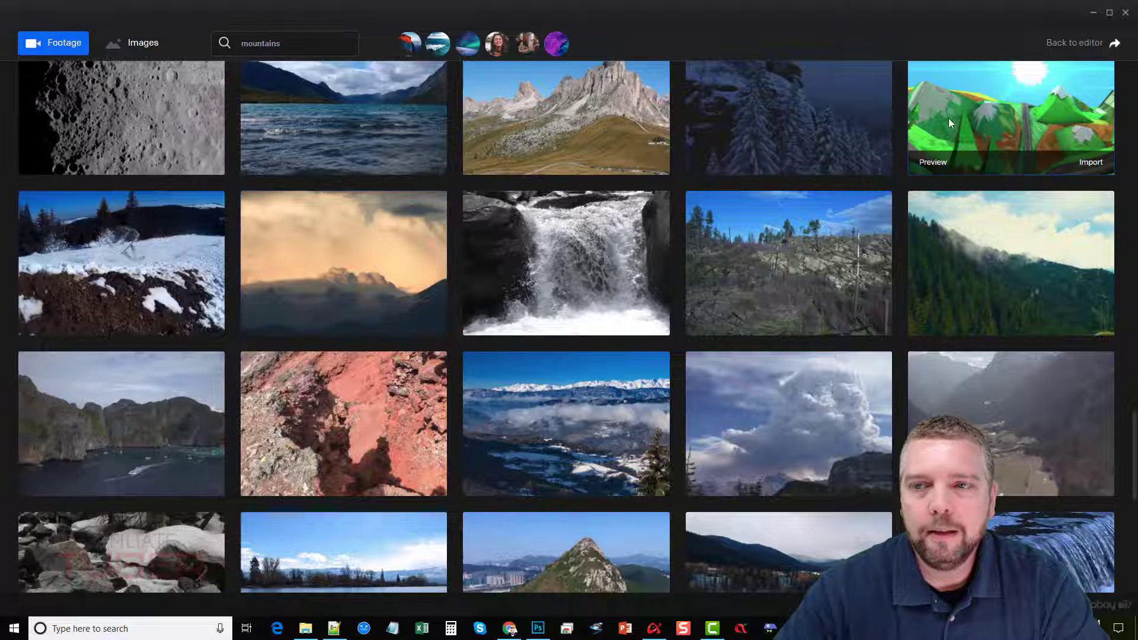
left_click(1089, 45)
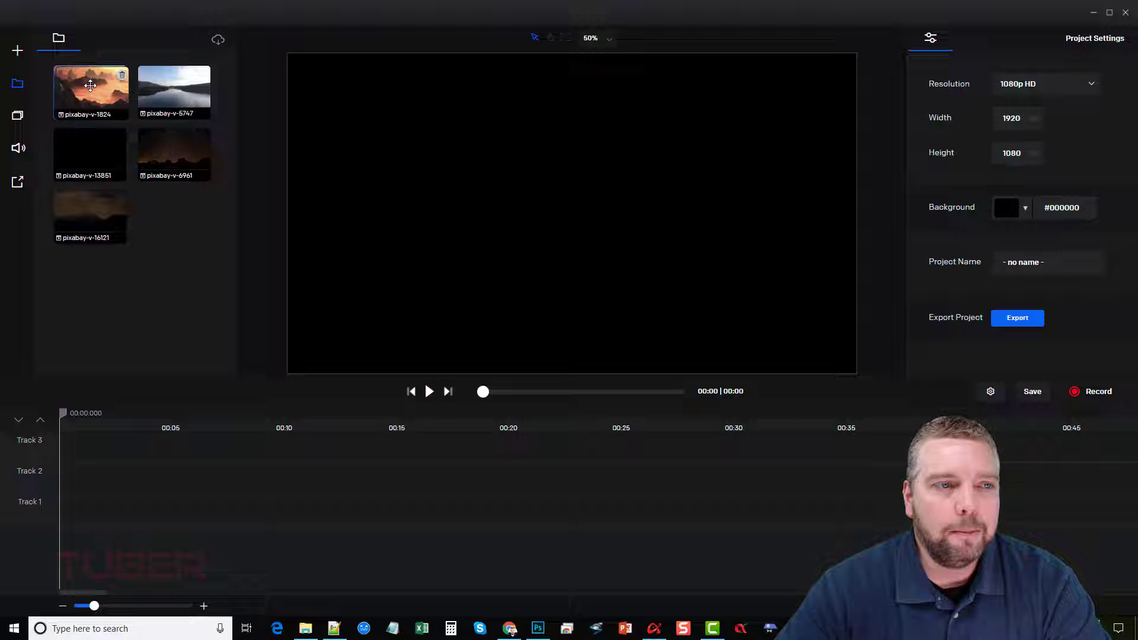
- Place pixabay-v-1824 and pixabay-v-5747 back to back on Track 2, trimming the second clip to end at about 00:10
left_click_drag(90, 85, 75, 472)
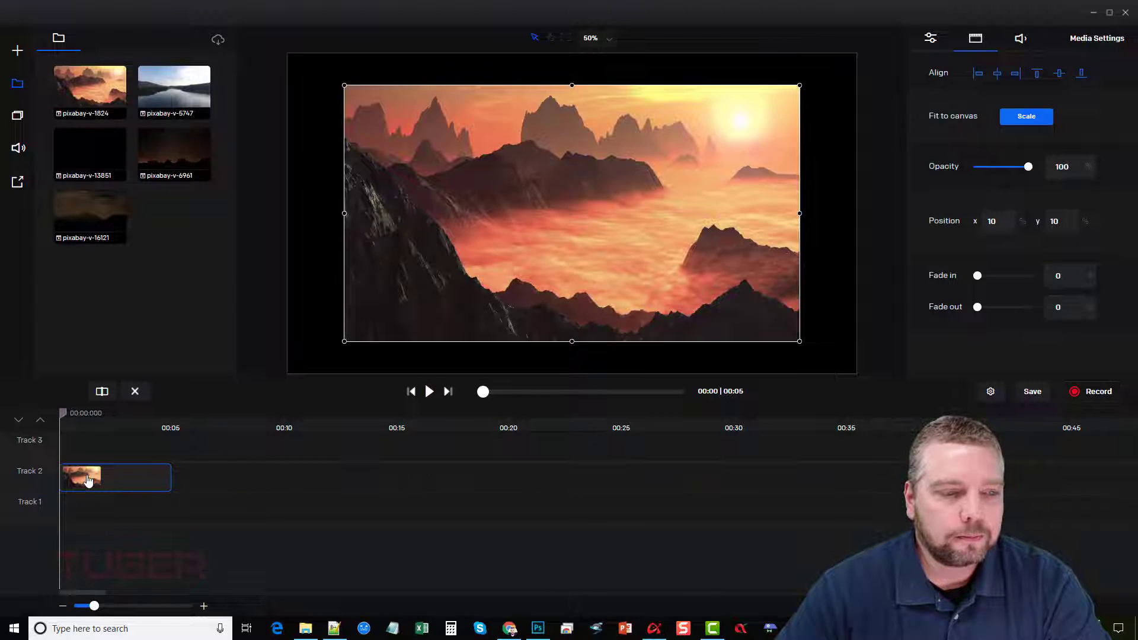
left_click_drag(174, 95, 219, 483)
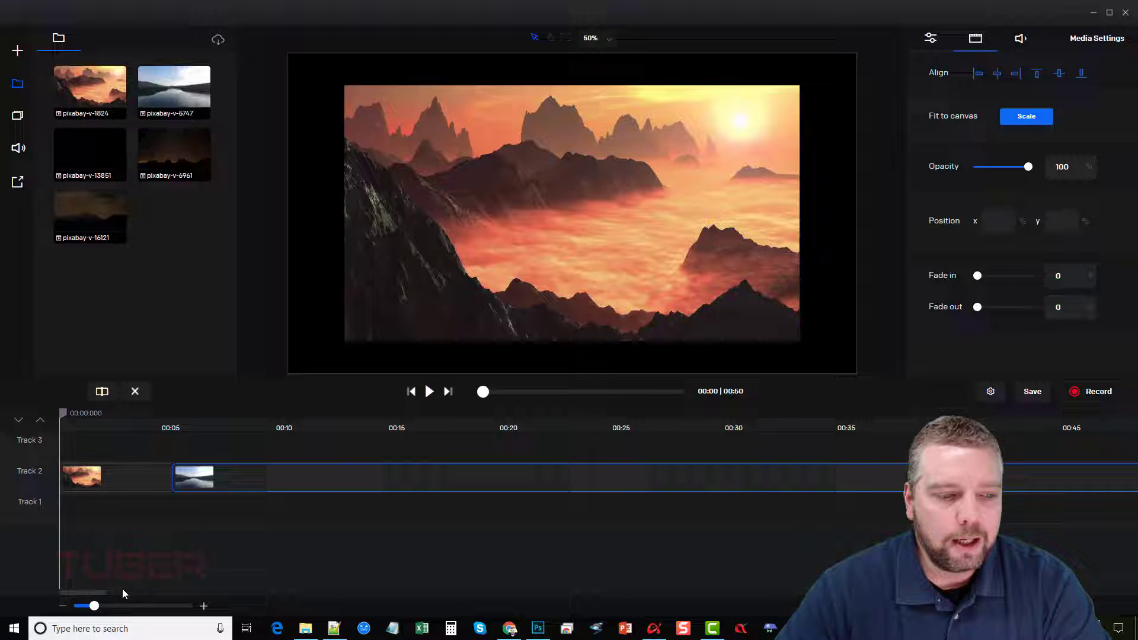
mouse_move(94, 606)
left_mouse_down()
mouse_move(156, 611)
mouse_move(88, 608)
left_mouse_up()
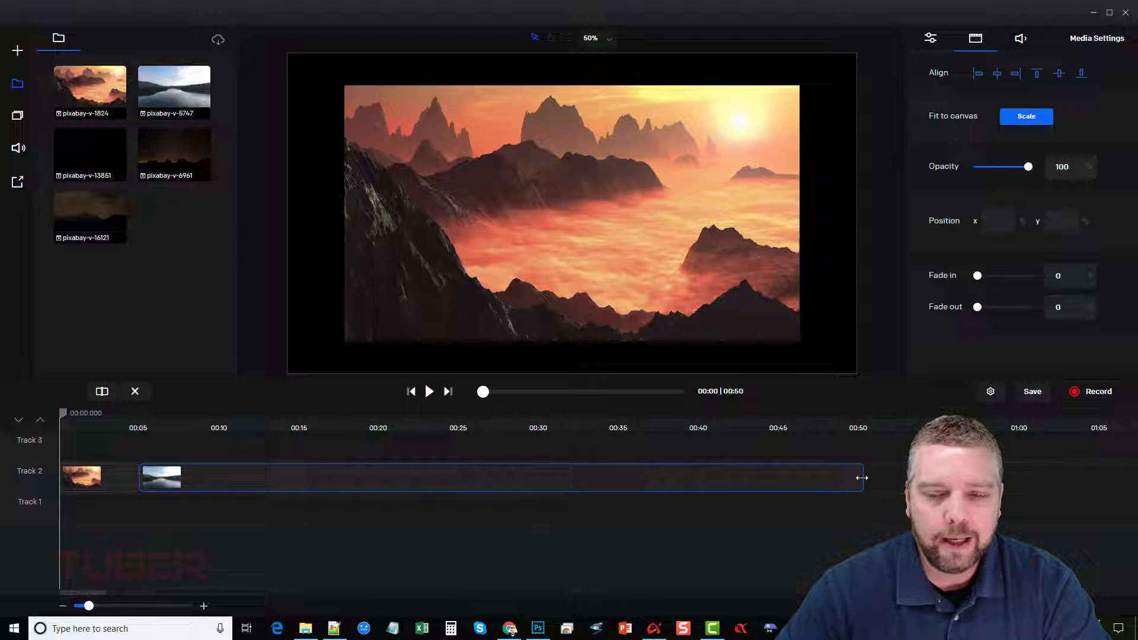
left_click_drag(862, 477, 217, 472)
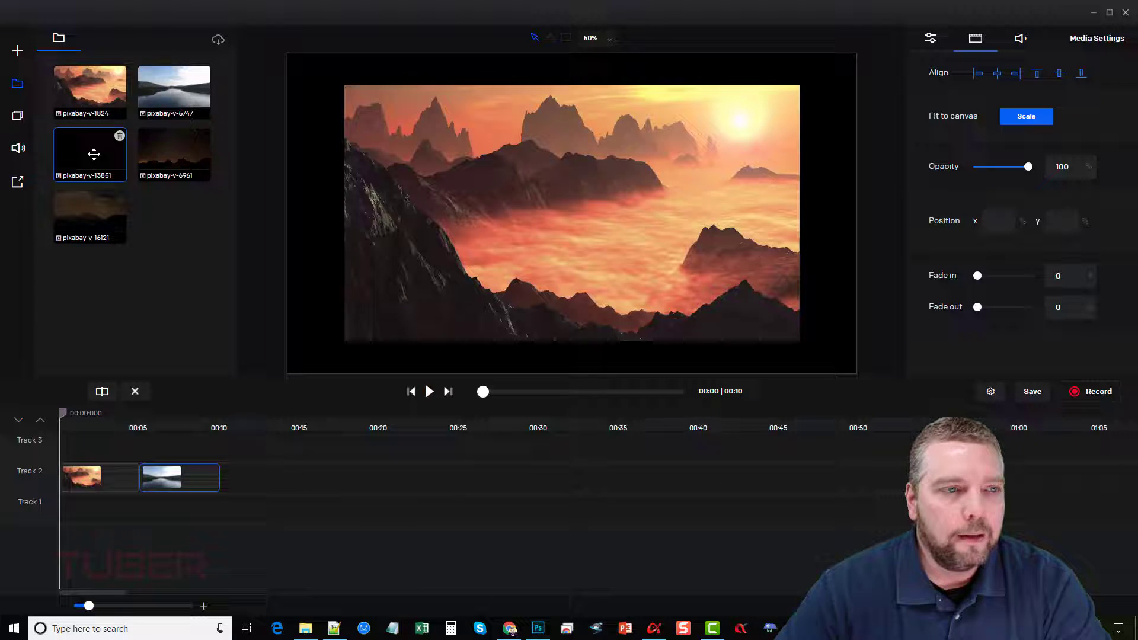
- Append pixabay-v-13851, pixabay-v-6961 and pixabay-v-16121 in that order after the lake clip on Track 2
left_click_drag(93, 154, 285, 475)
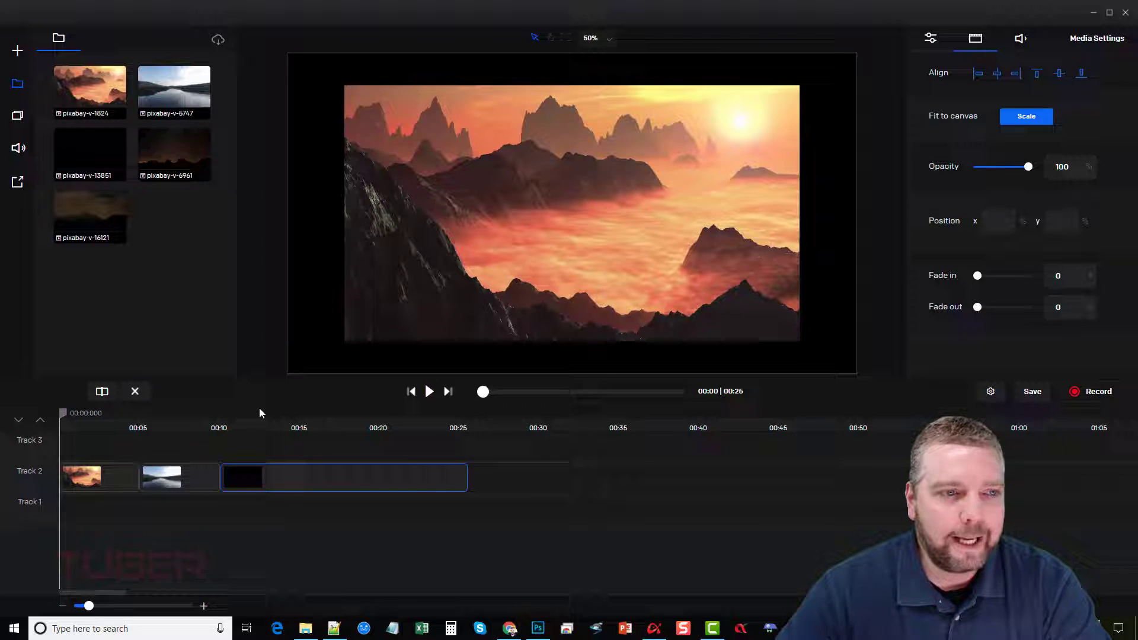
left_click_drag(172, 168, 510, 482)
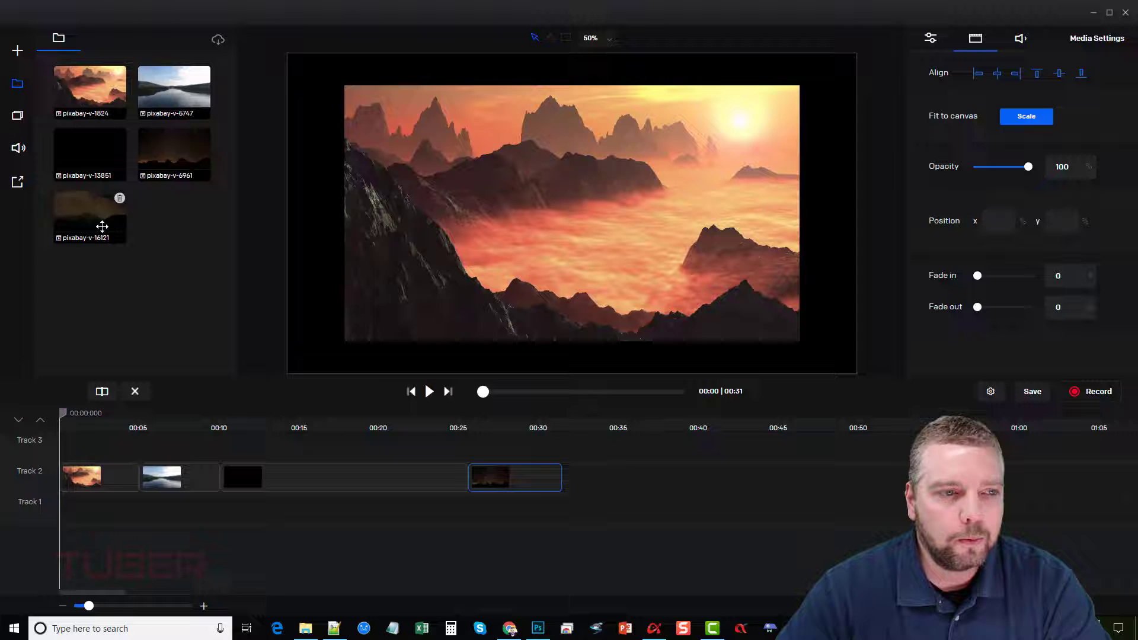
left_click_drag(102, 226, 631, 484)
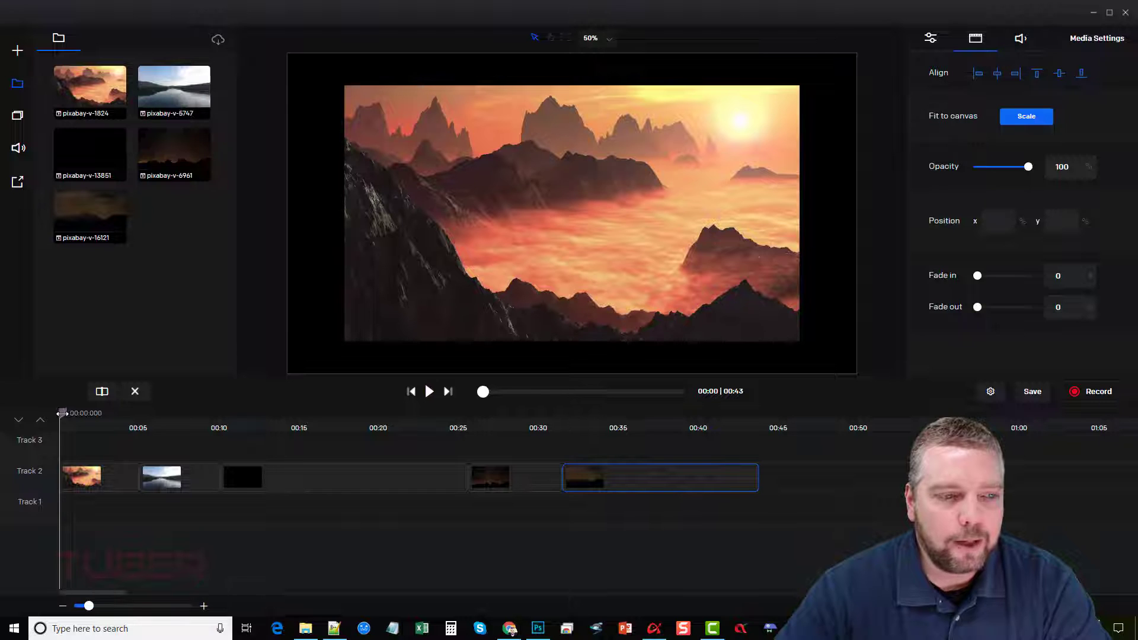
- Delete the pixabay-v-13851 clip from Track 2 and close the gap by moving pixabay-v-6961 and pixabay-v-16121 up behind the lake clip
left_click_drag(60, 408, 196, 436)
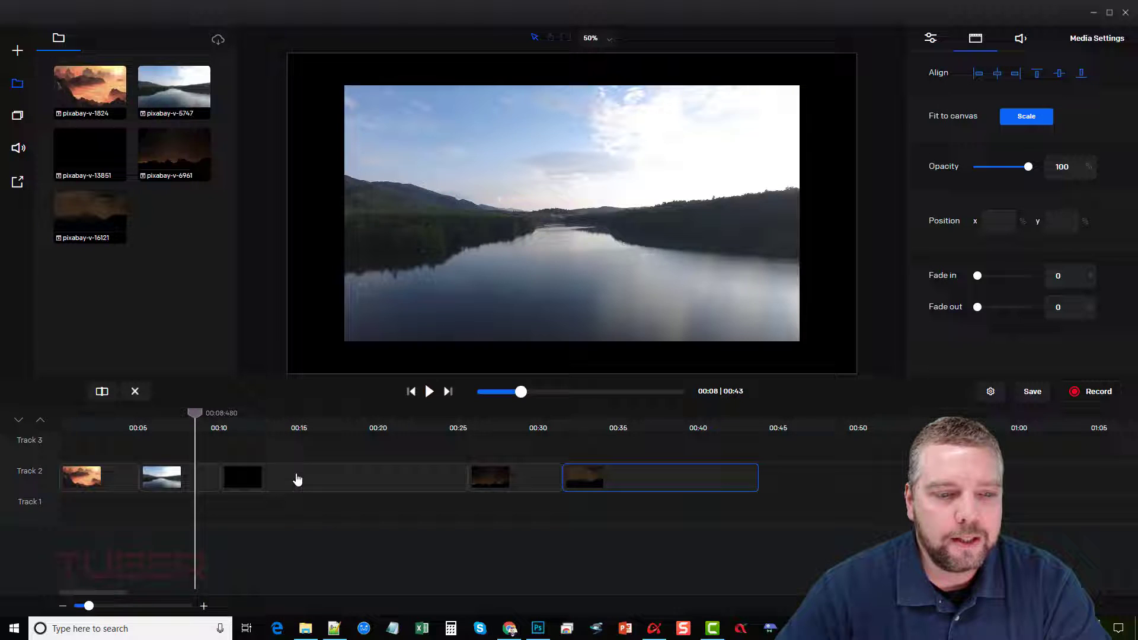
left_click(330, 481)
left_click(345, 482)
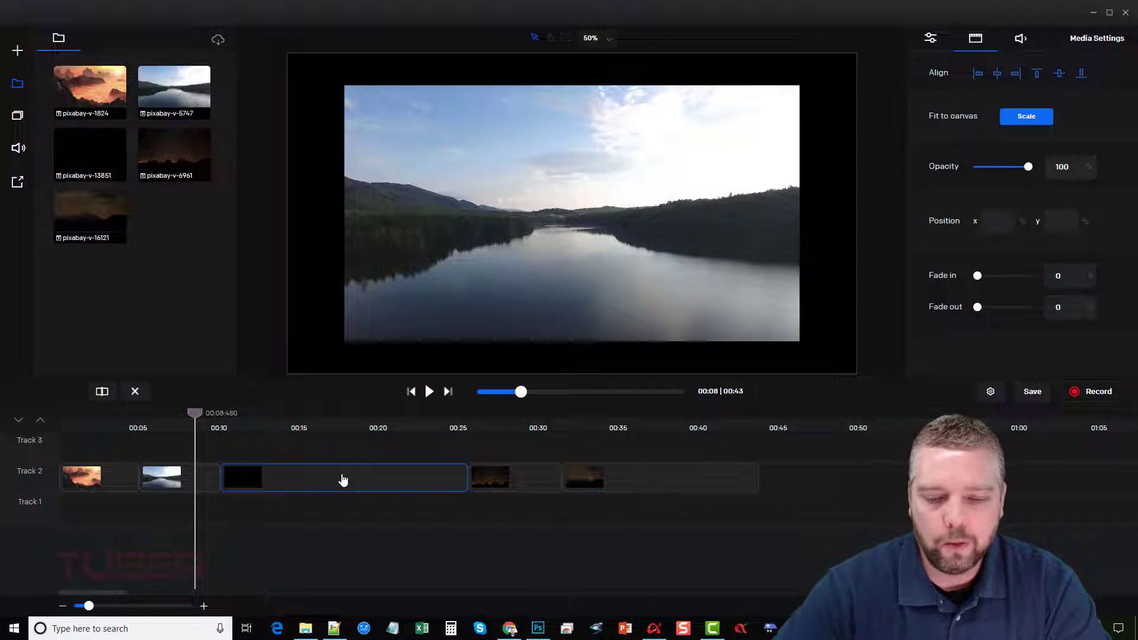
left_click(134, 391)
left_click_drag(493, 482, 246, 488)
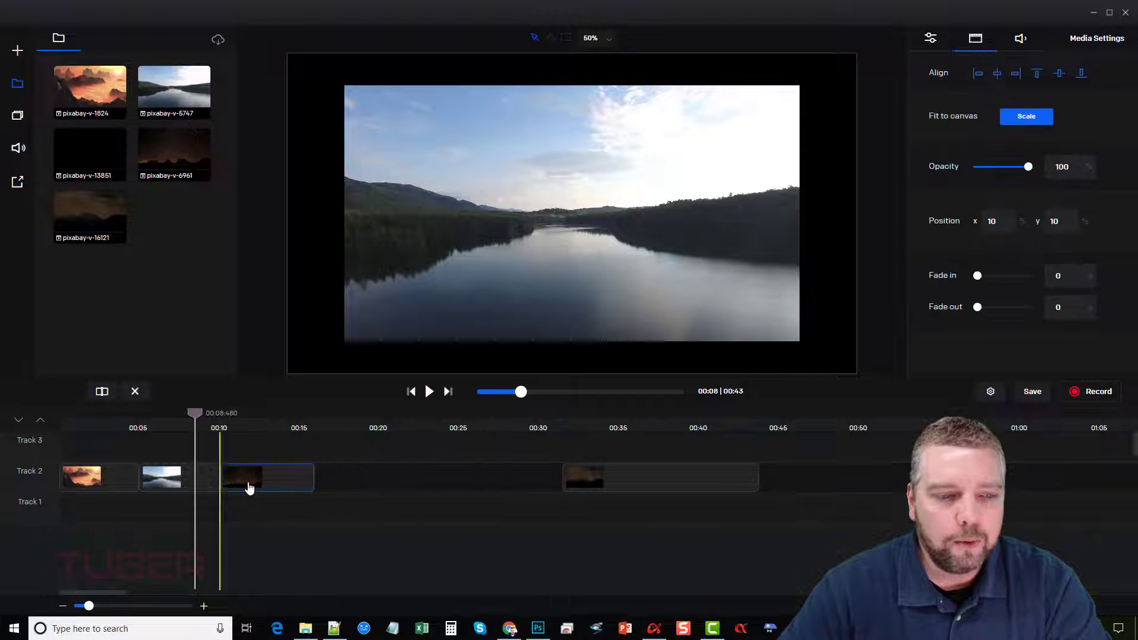
left_click_drag(643, 483, 391, 493)
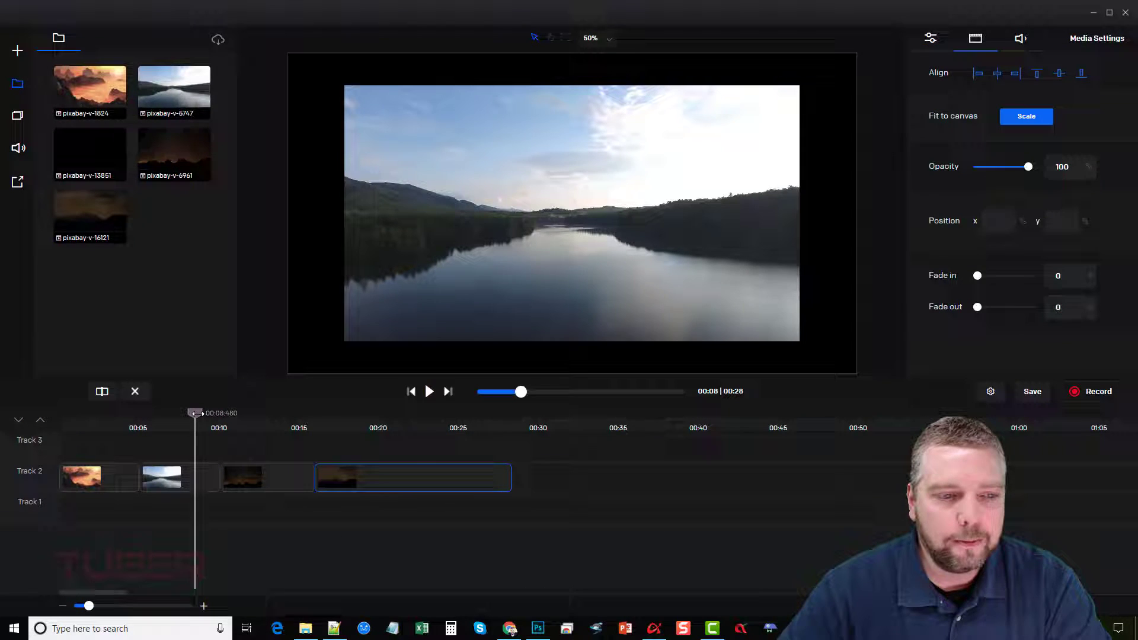
- Delete the pixabay-v-16121 clip from the end of Track 2 and return the playhead to the start
left_click_drag(195, 413, 270, 425)
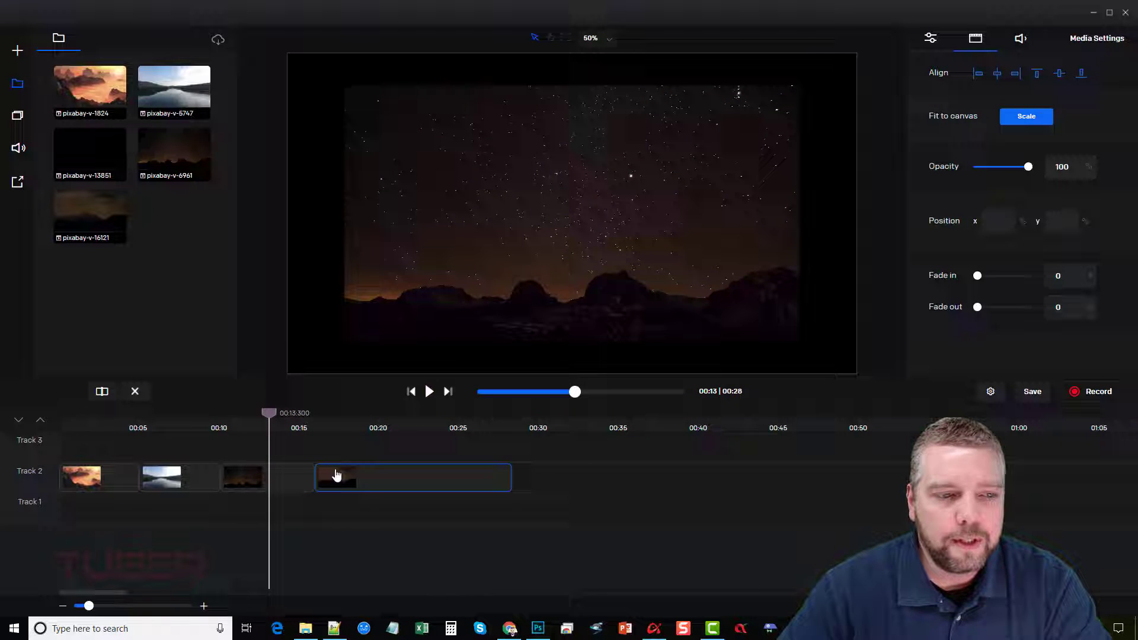
left_click(136, 391)
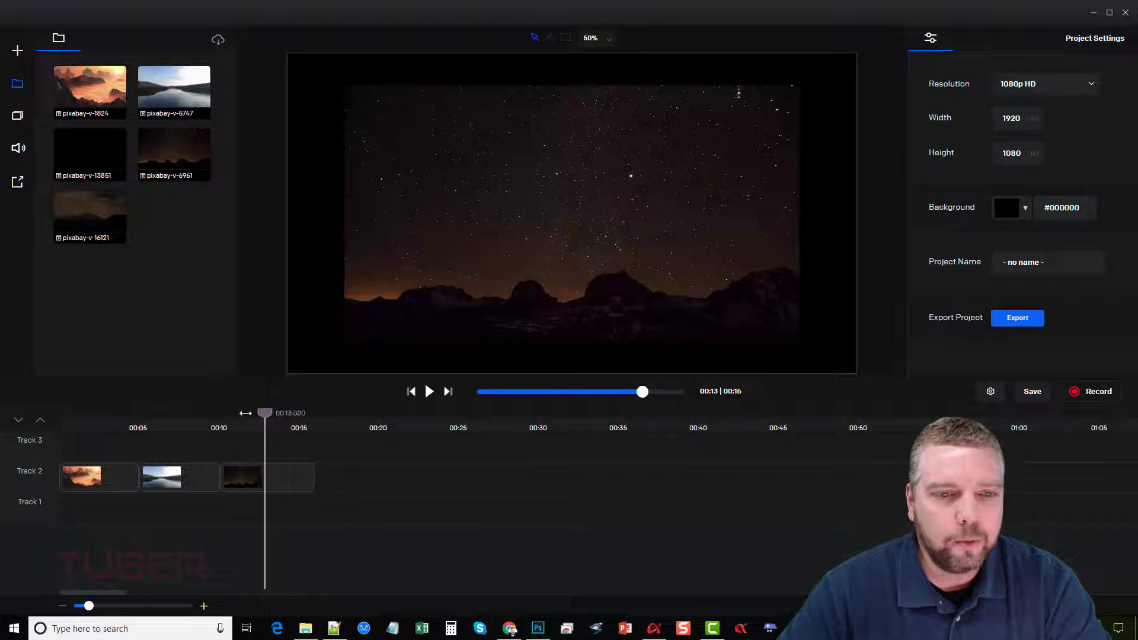
left_click_drag(269, 424, 59, 415)
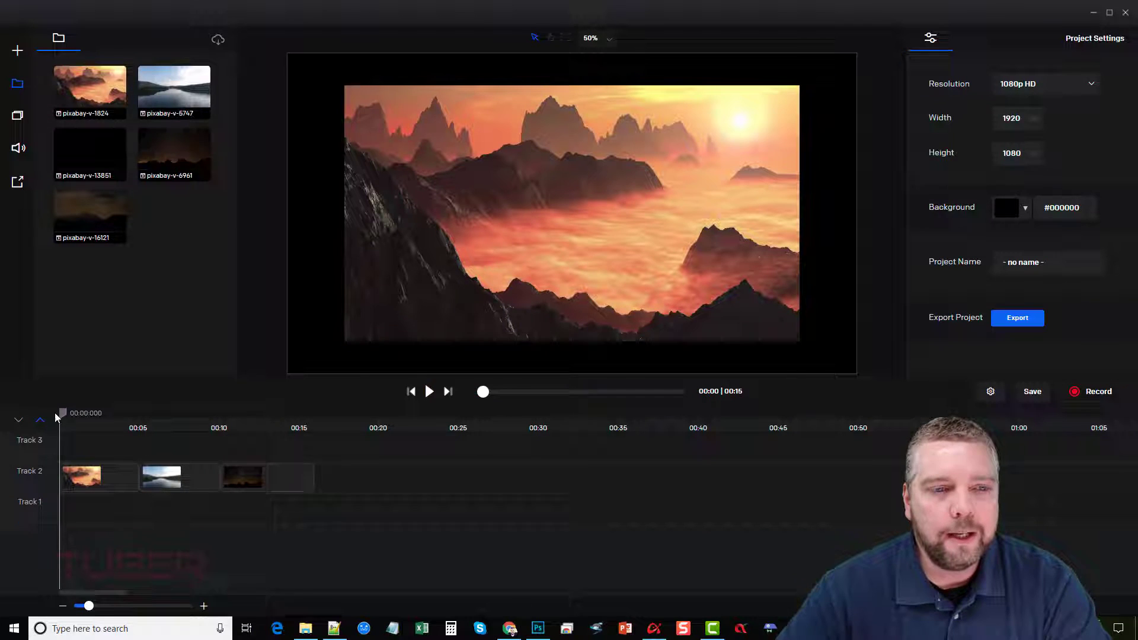
left_click(531, 191)
left_click(523, 80)
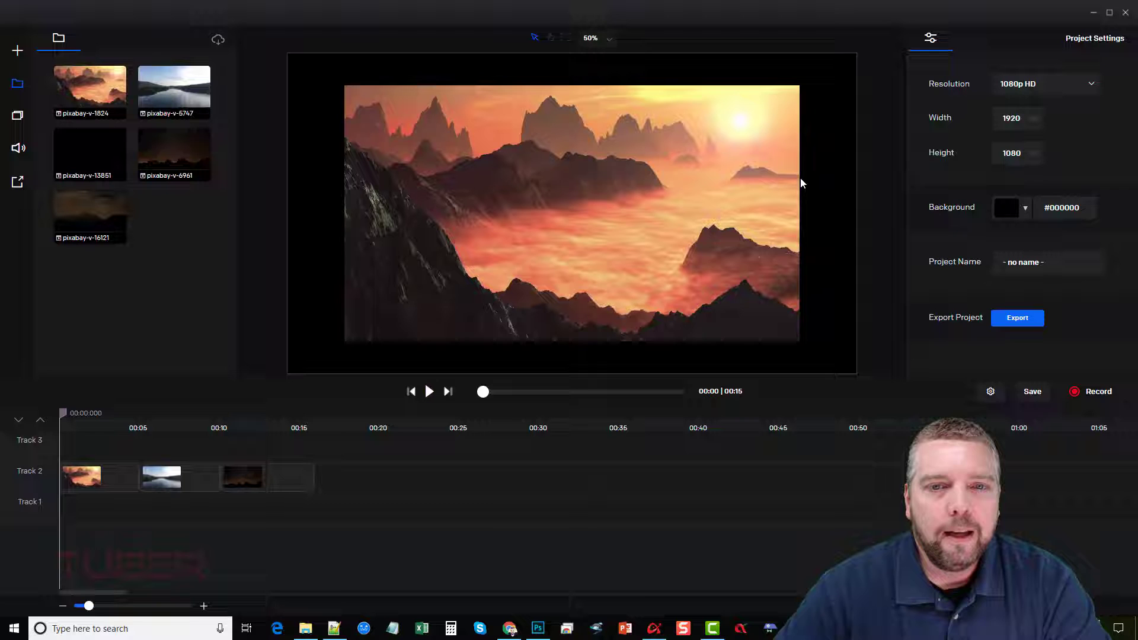
left_click(616, 213)
left_click(124, 442)
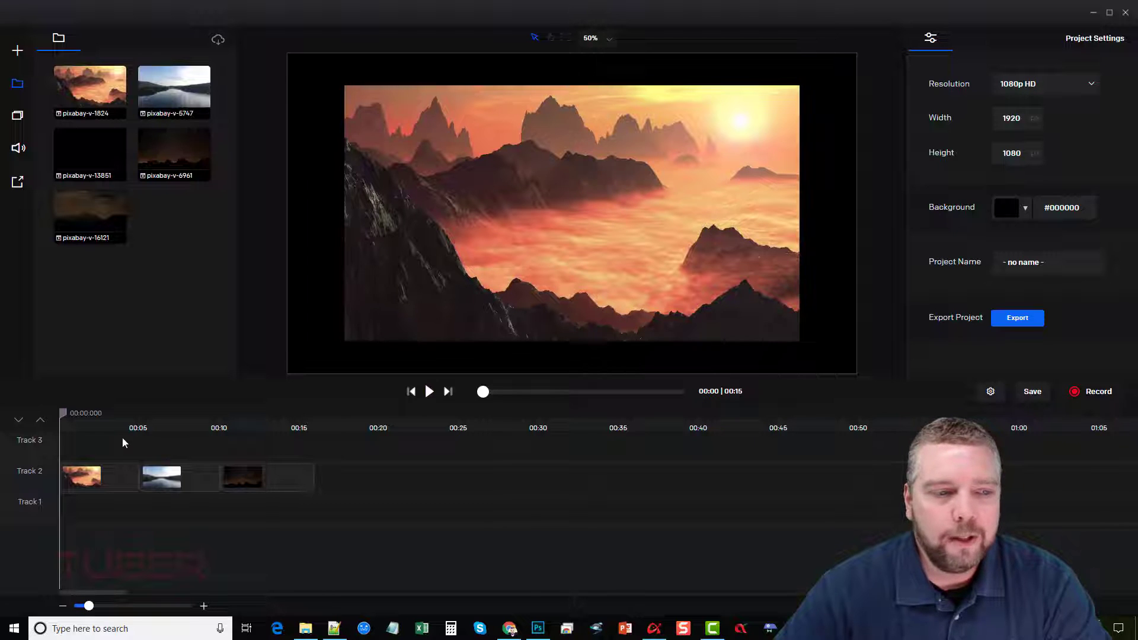
- Scale the orange mountain clip and the lake clip on Track 2 to fit the canvas
left_click_drag(62, 413, 78, 414)
left_click(114, 479)
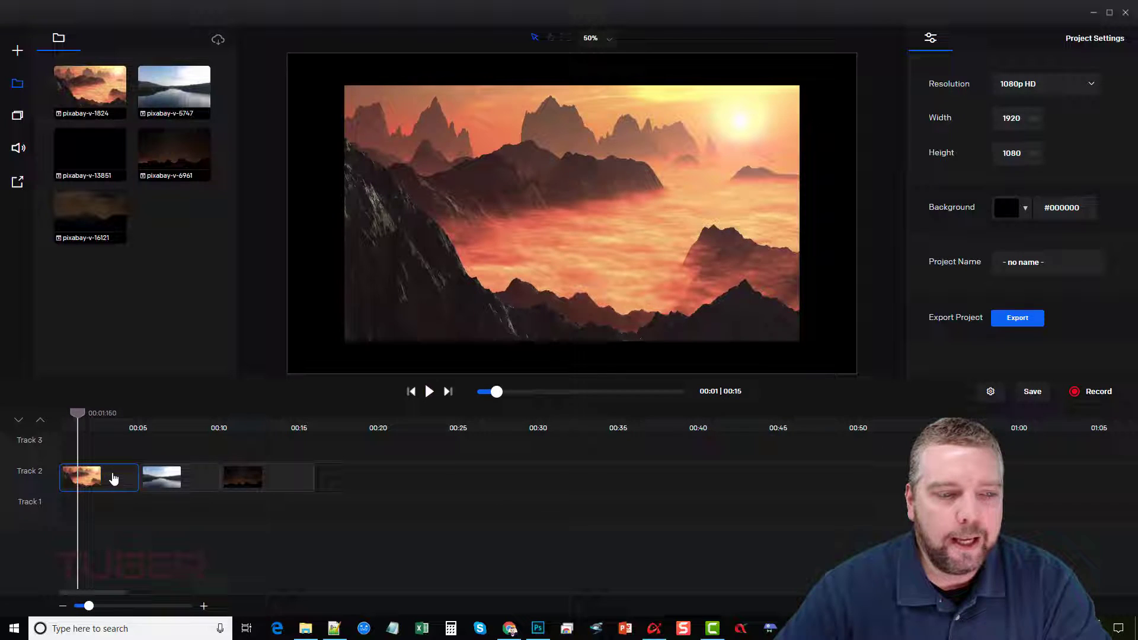
left_click(102, 480)
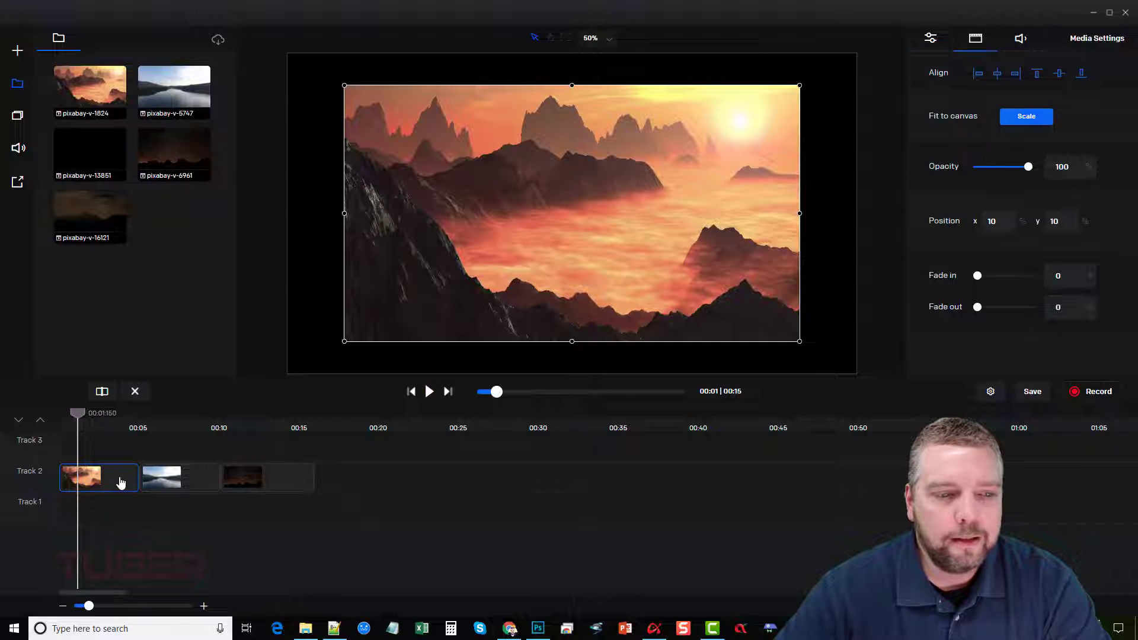
left_click(1020, 121)
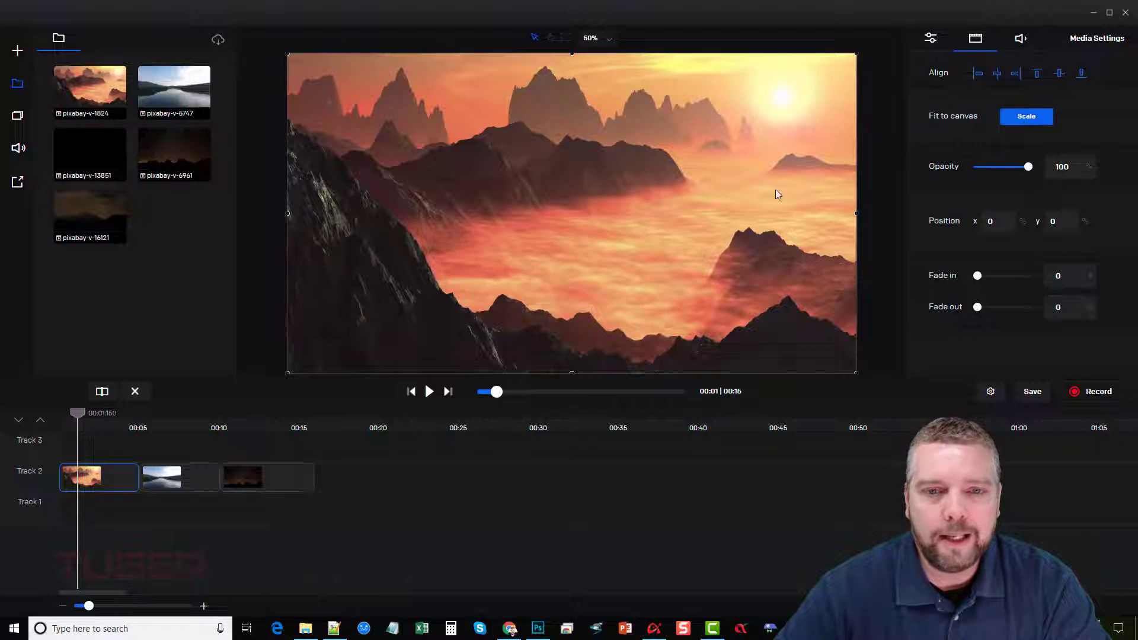
left_click(190, 480)
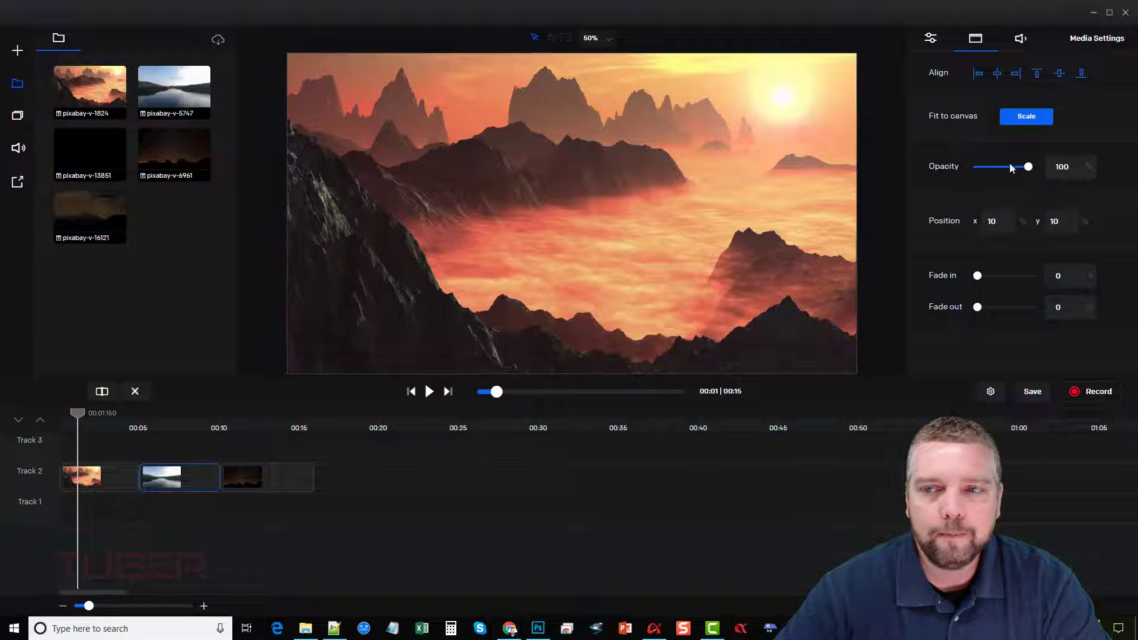
left_click(1027, 121)
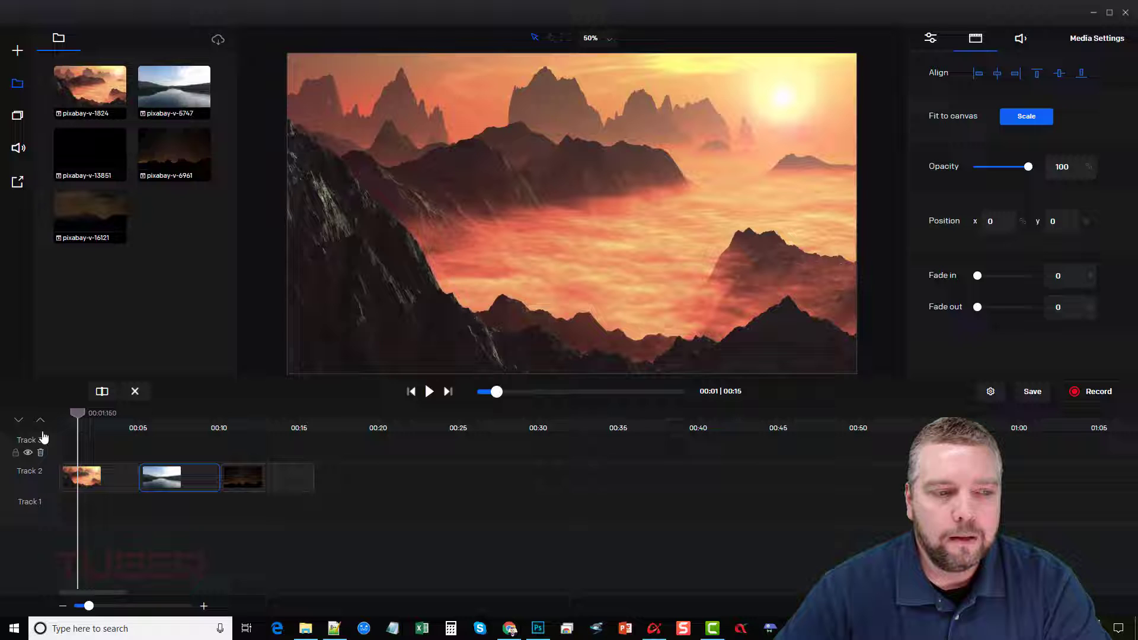
- Scale the starry sky clip on Track 2 to fit the canvas and return the playhead to the start
left_click_drag(79, 413, 161, 419)
left_click(245, 425)
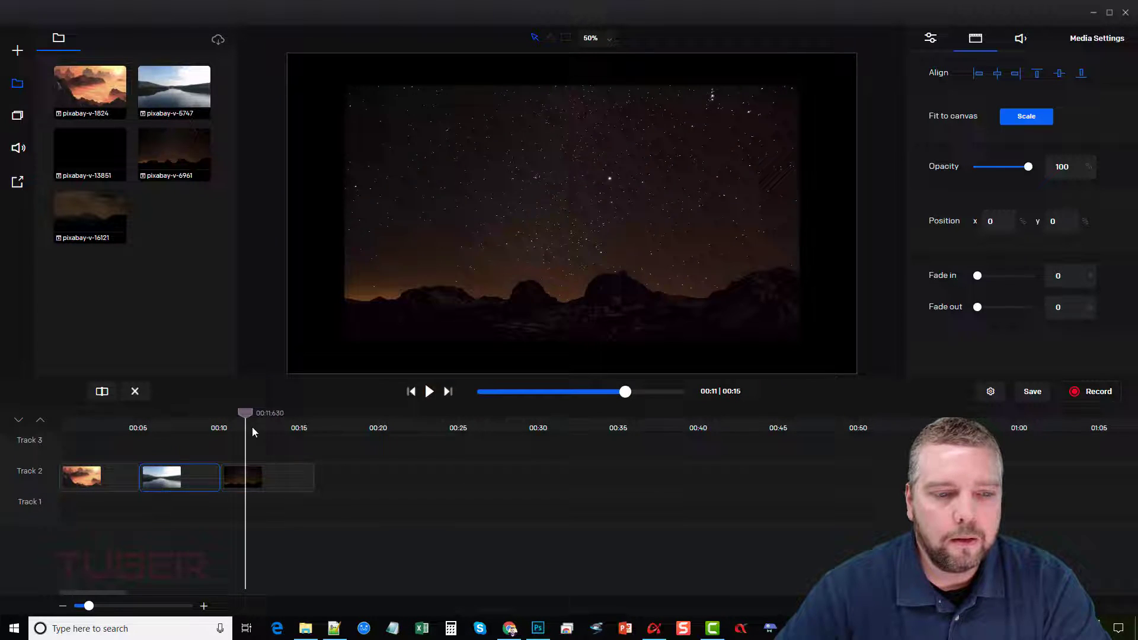
left_click(275, 480)
left_click(1023, 121)
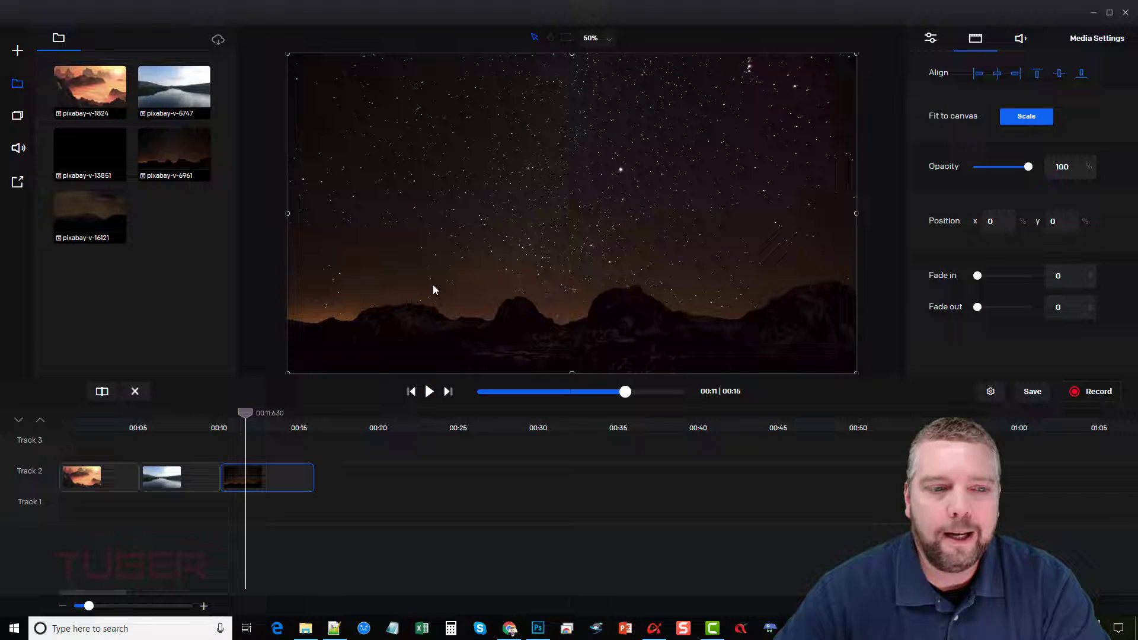
left_click_drag(245, 417, 23, 420)
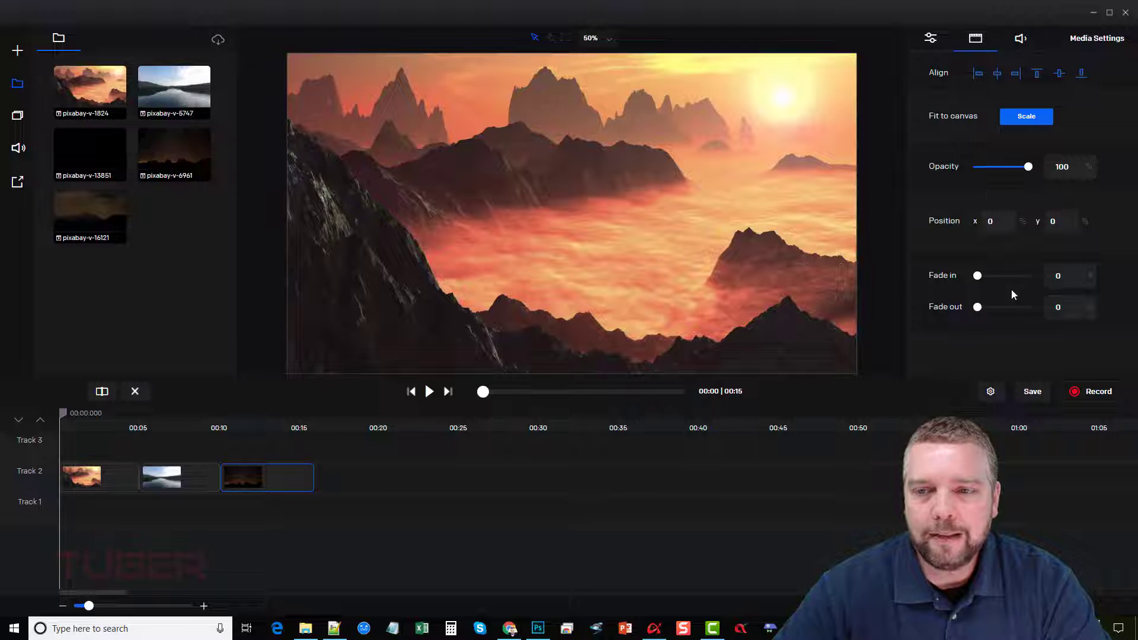
- Preview the lake clip and try out its opacity control, leaving the opacity at 100
left_click(122, 482)
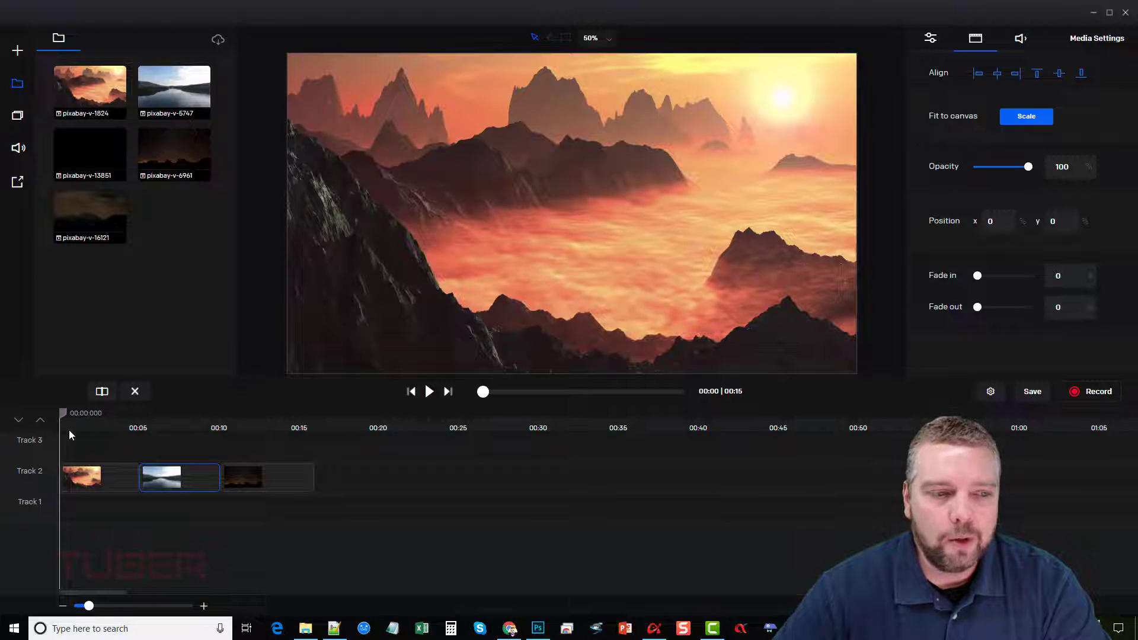
left_click_drag(60, 413, 196, 426)
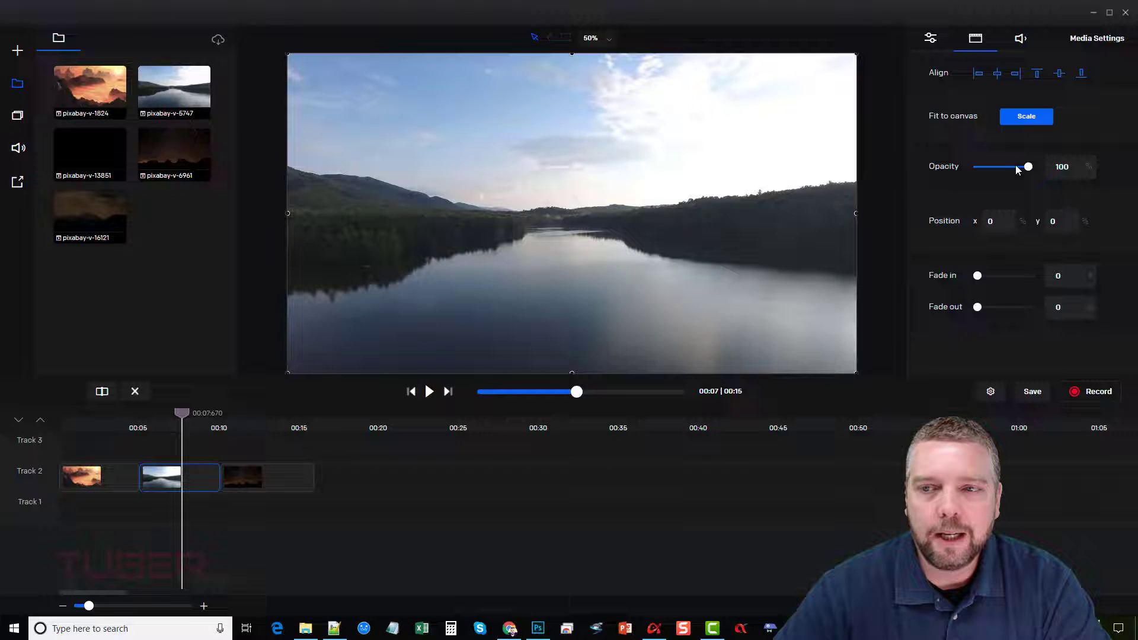
mouse_move(1027, 171)
left_mouse_down()
mouse_move(979, 176)
mouse_move(1029, 169)
left_mouse_up()
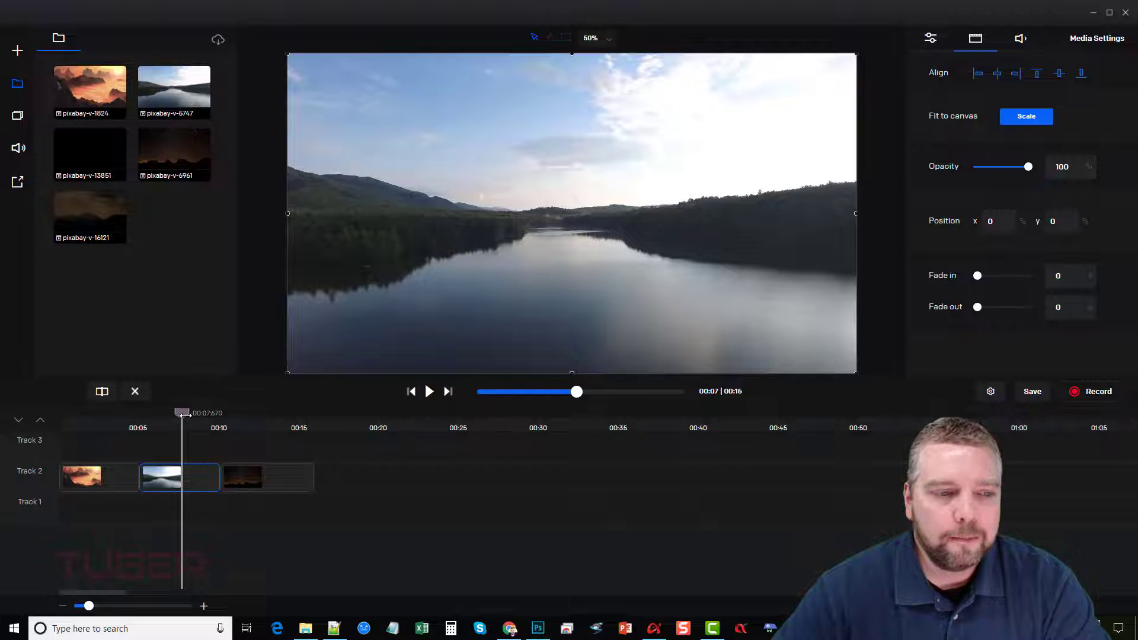
left_click_drag(184, 414, 38, 425)
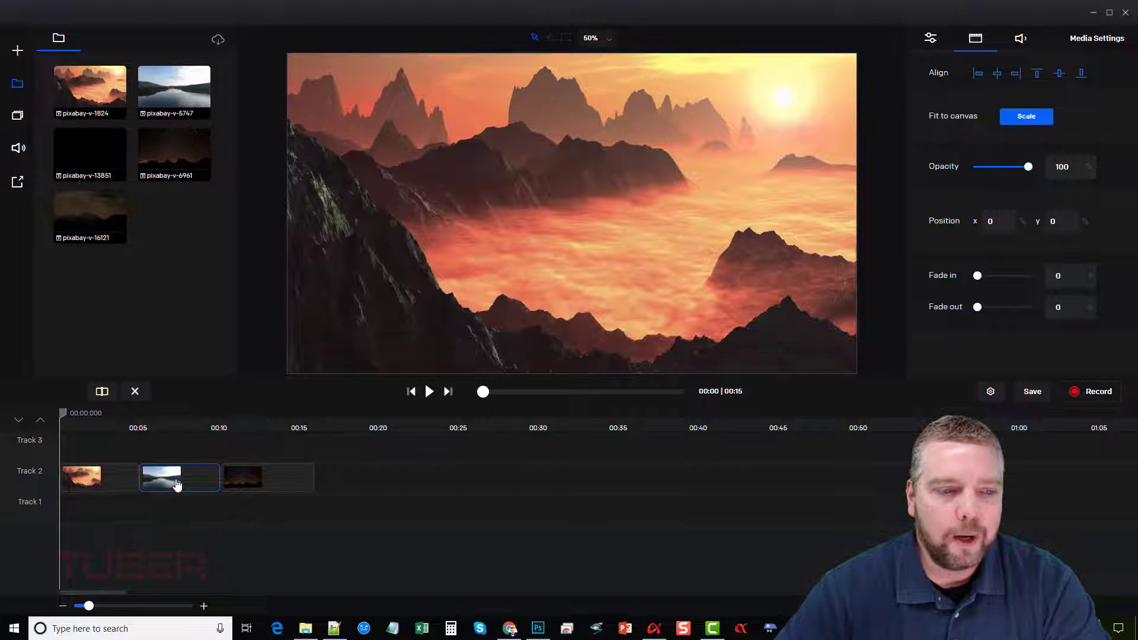
- Move the lake clip to Track 3 starting at about 00:02 and shrink it to a picture-in-picture in the canvas's upper-right corner
left_click_drag(176, 483, 130, 451)
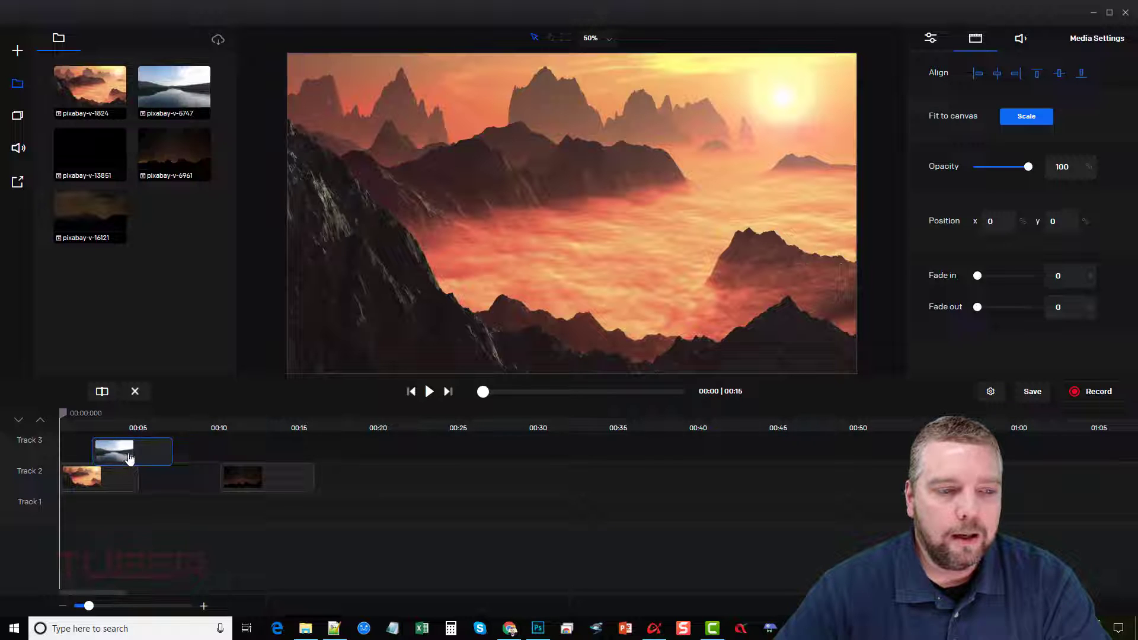
left_click_drag(61, 413, 108, 449)
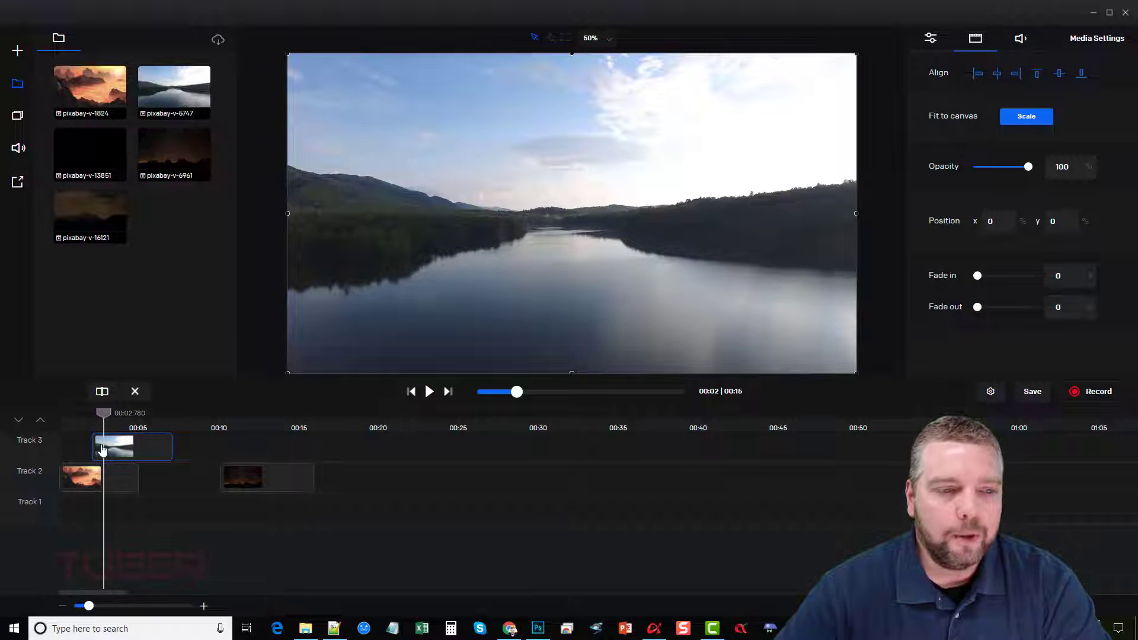
mouse_move(287, 374)
left_mouse_down()
mouse_move(299, 356)
mouse_move(300, 390)
left_mouse_up()
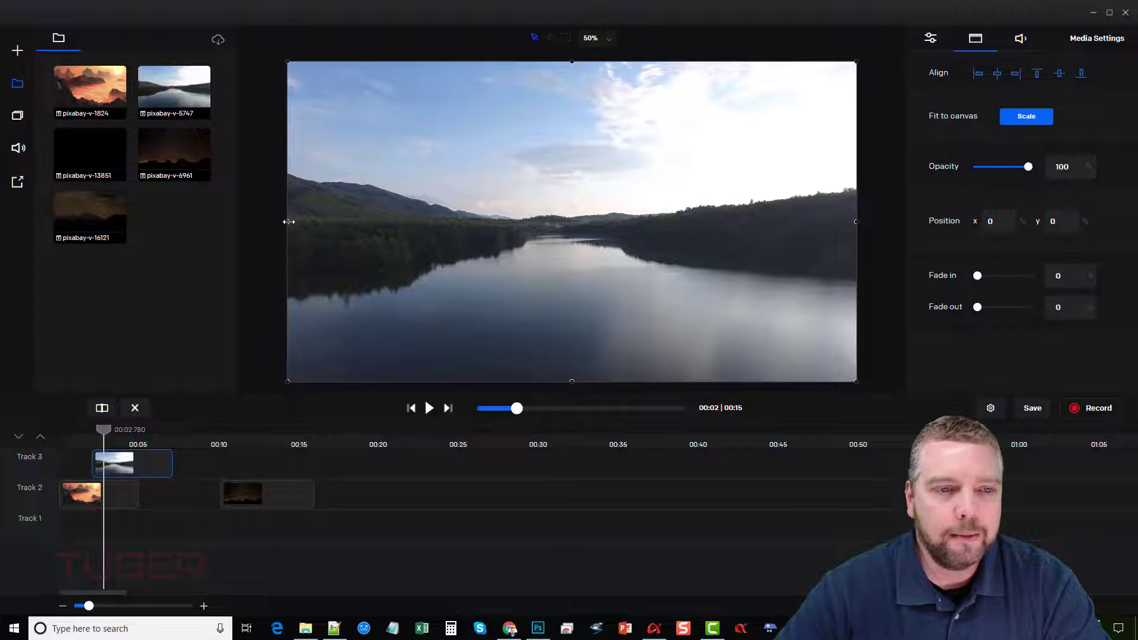
left_click_drag(288, 222, 643, 178)
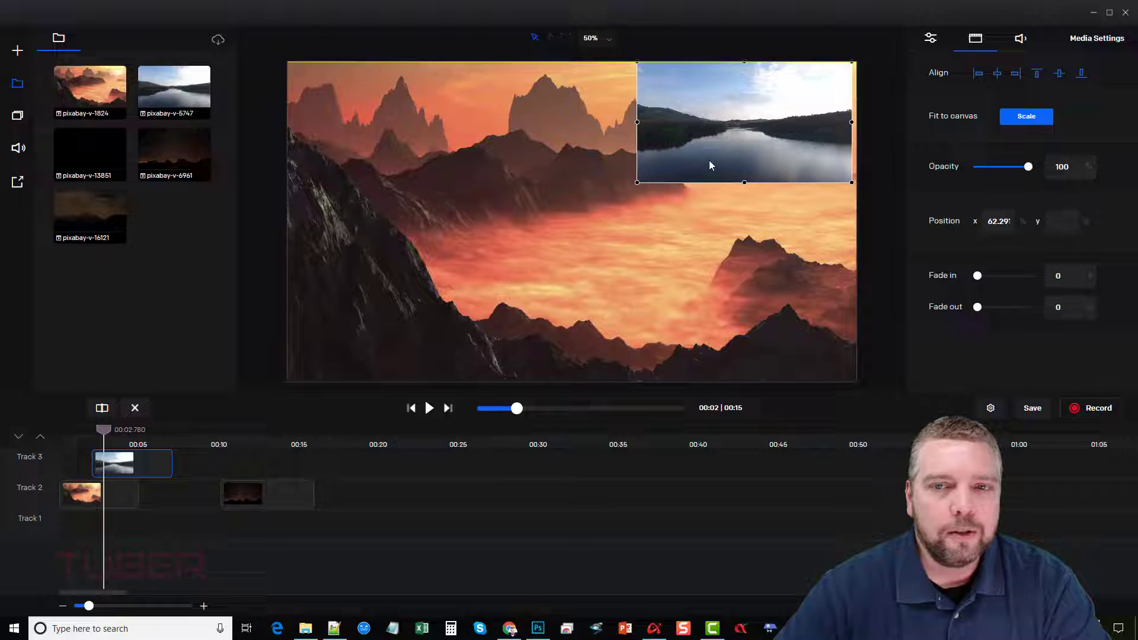
left_click_drag(710, 166, 706, 169)
- Move the starry sky clip on Track 2 directly behind the orange mountain clip and return the playhead to the start
left_click_drag(103, 429, 61, 426)
left_click_drag(265, 497, 183, 496)
mouse_move(61, 428)
left_mouse_down()
mouse_move(178, 429)
mouse_move(79, 429)
mouse_move(61, 444)
left_mouse_up()
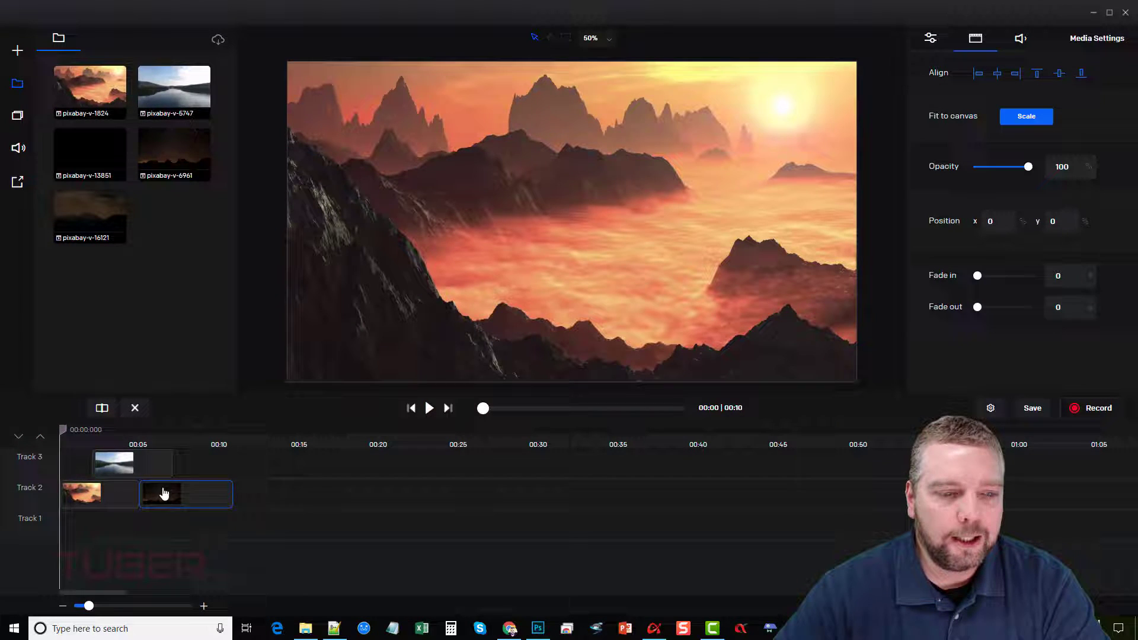
- Move the starry sky clip to start at about 00:10 and put the lake clip back on Track 2 between the other two clips
left_click_drag(163, 491, 242, 492)
left_click_drag(140, 471, 185, 498)
left_click_drag(299, 507, 275, 508)
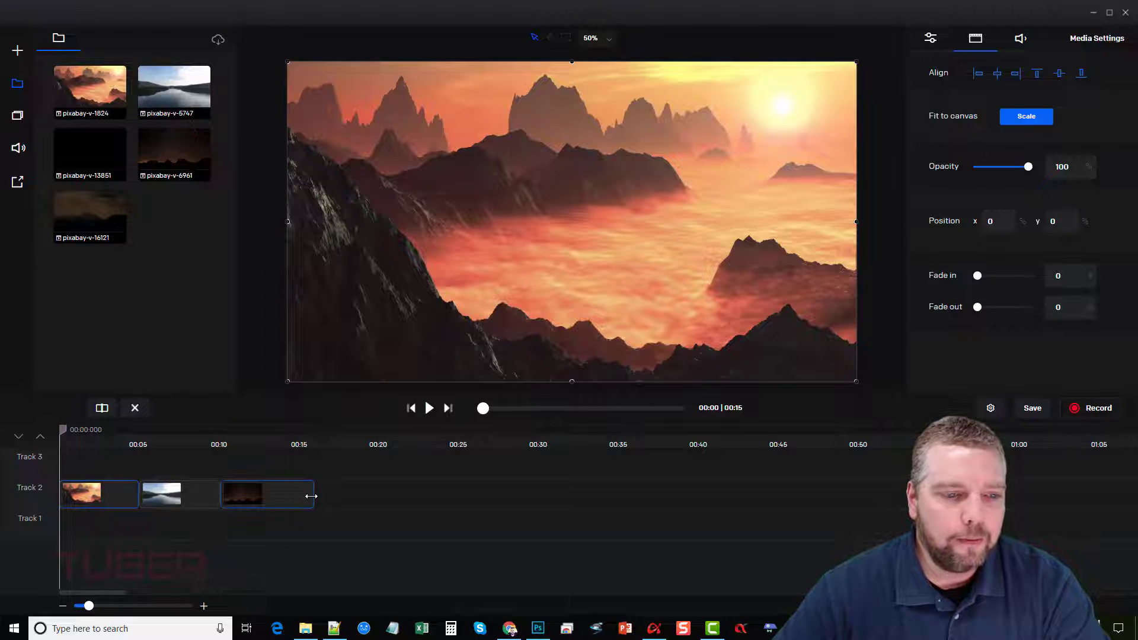
left_click(93, 491)
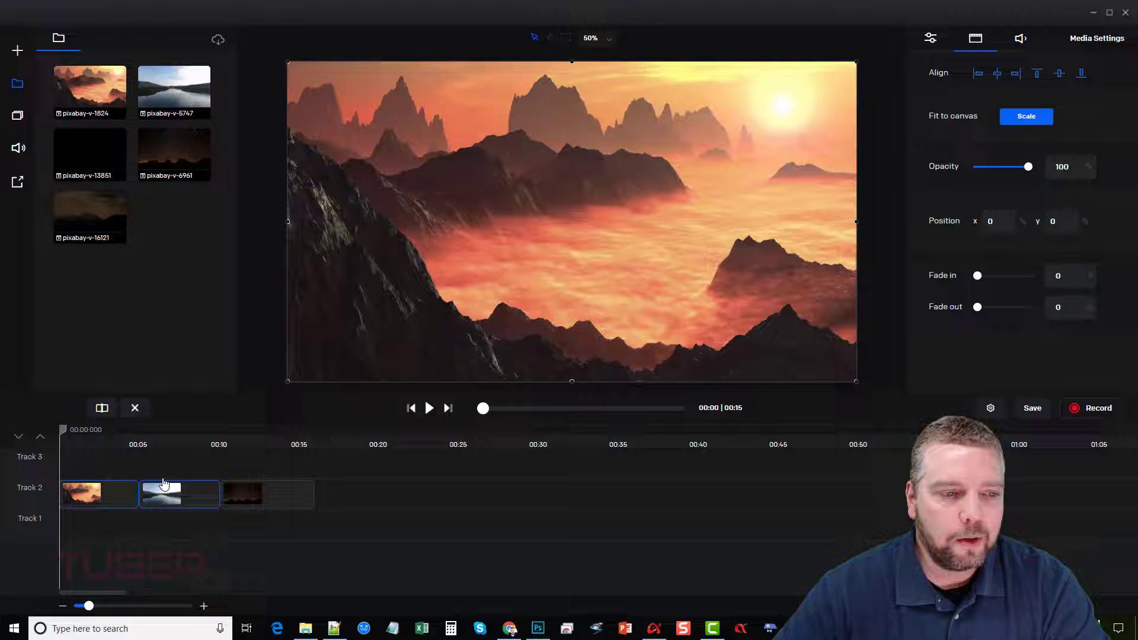
- Split the starry sky clip at about 00:14.7 and delete the short piece after the cut
left_click_drag(102, 435, 297, 458)
left_click(306, 498)
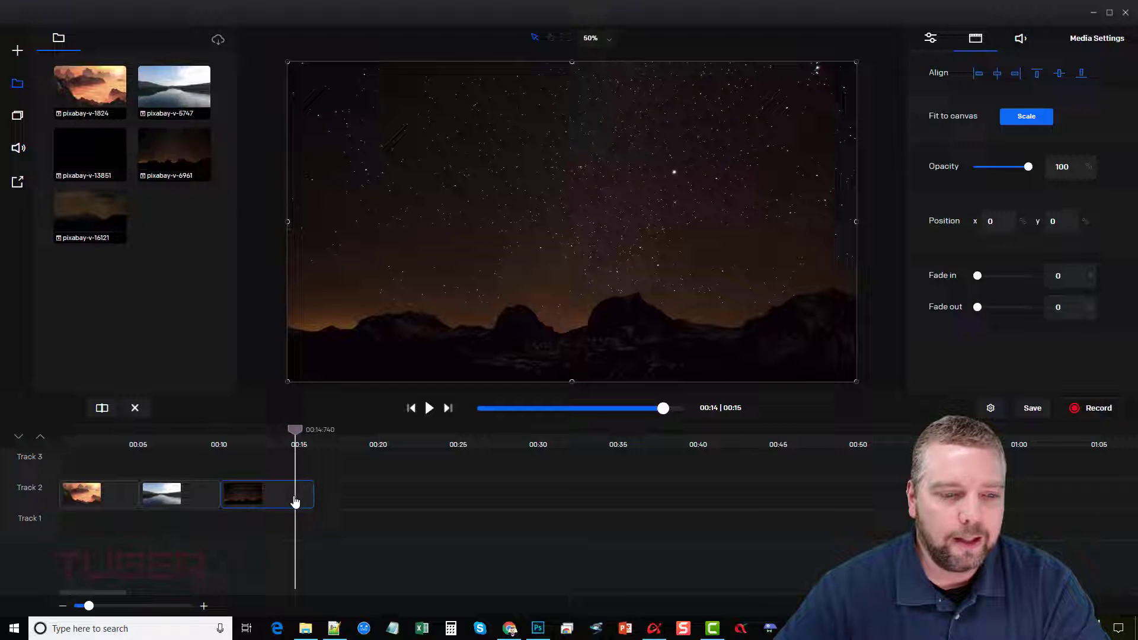
left_click(102, 409)
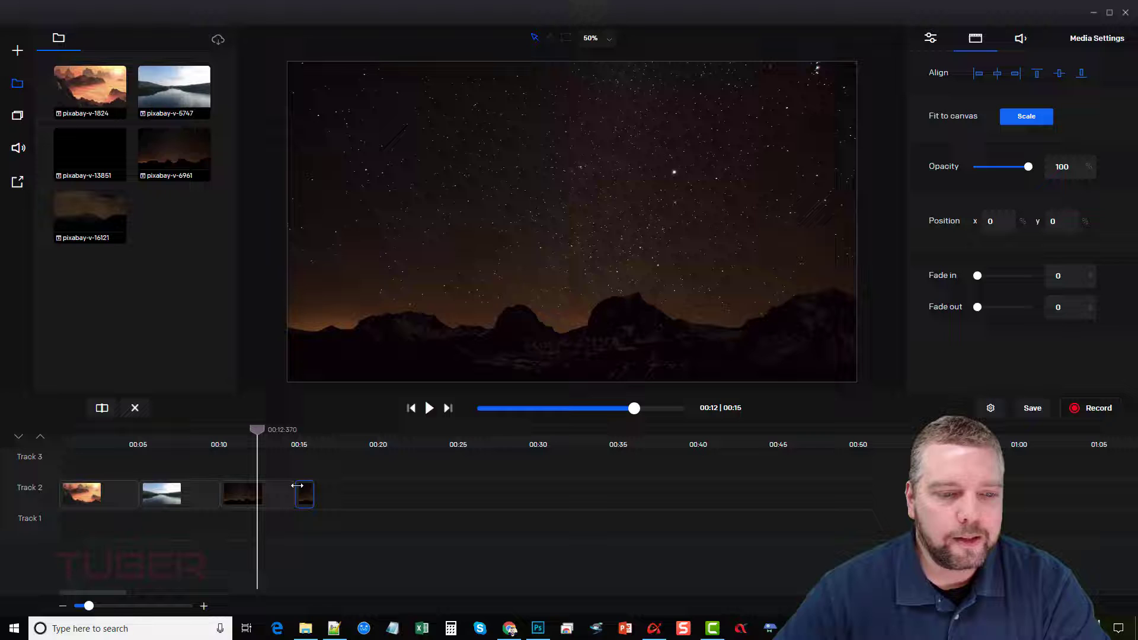
left_click(285, 492)
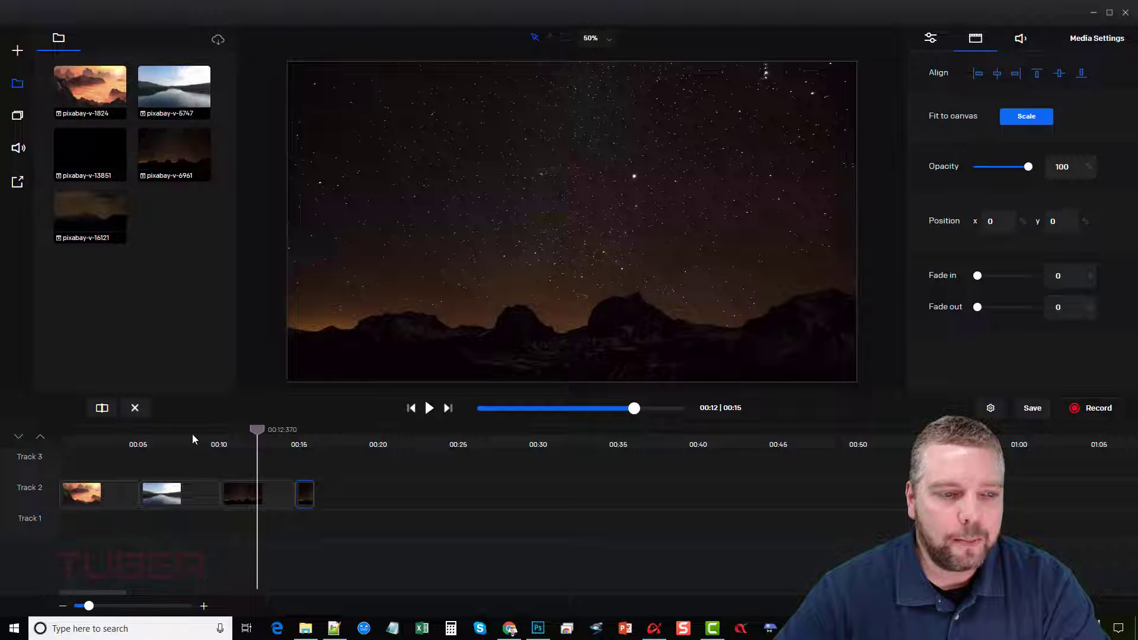
left_click(135, 410)
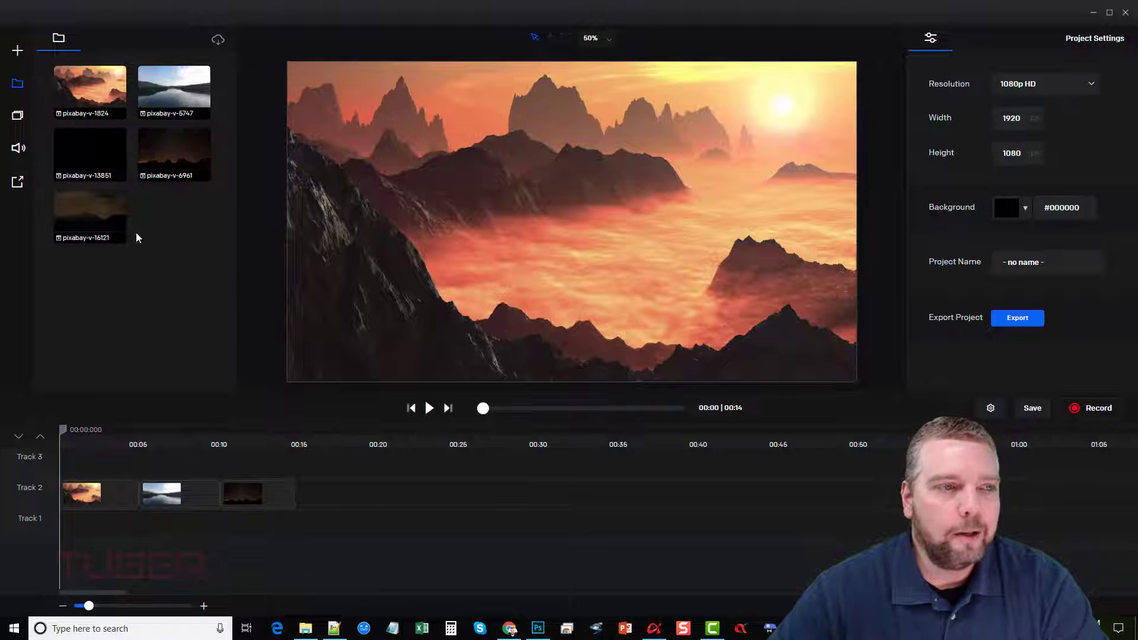
- Open the music library and list the tracks of the Cinematic category
left_click(18, 148)
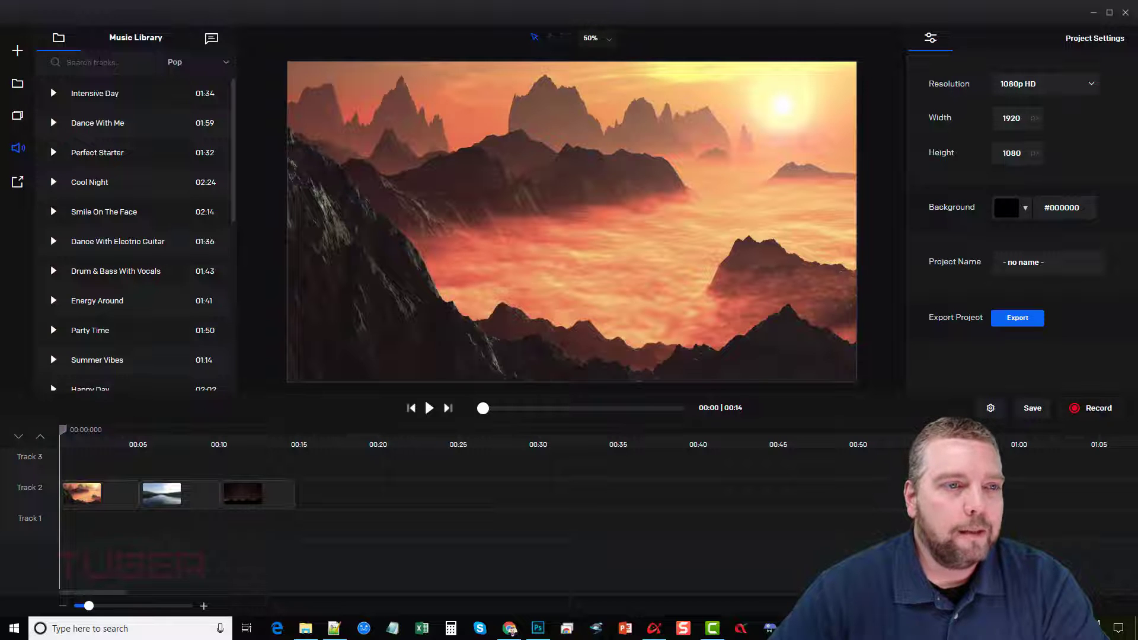
left_click(226, 64)
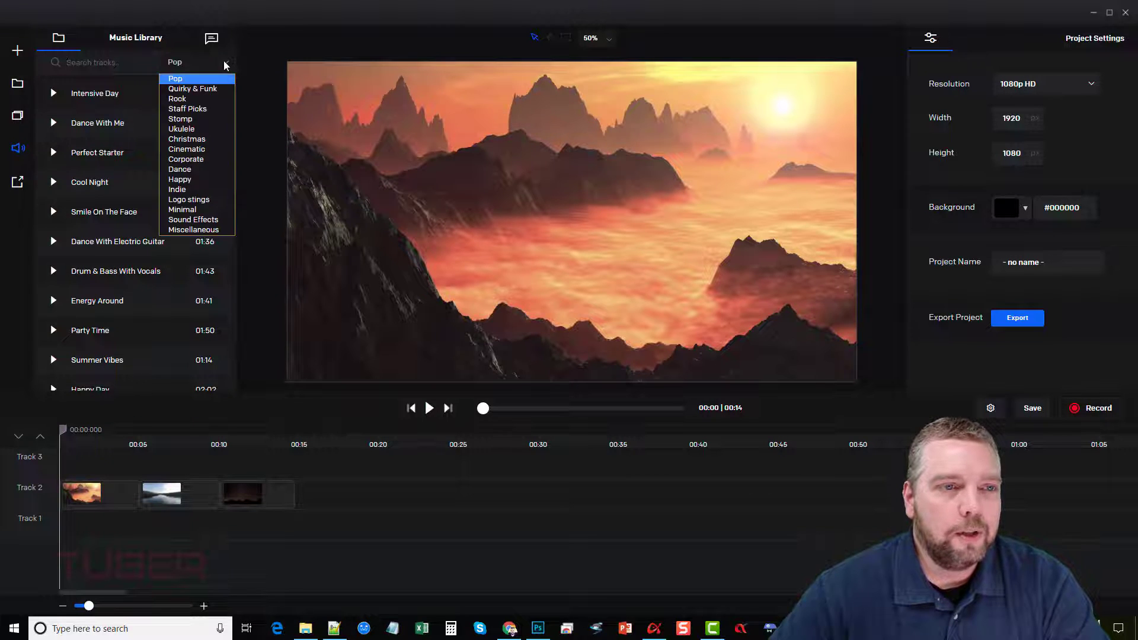
left_click(194, 149)
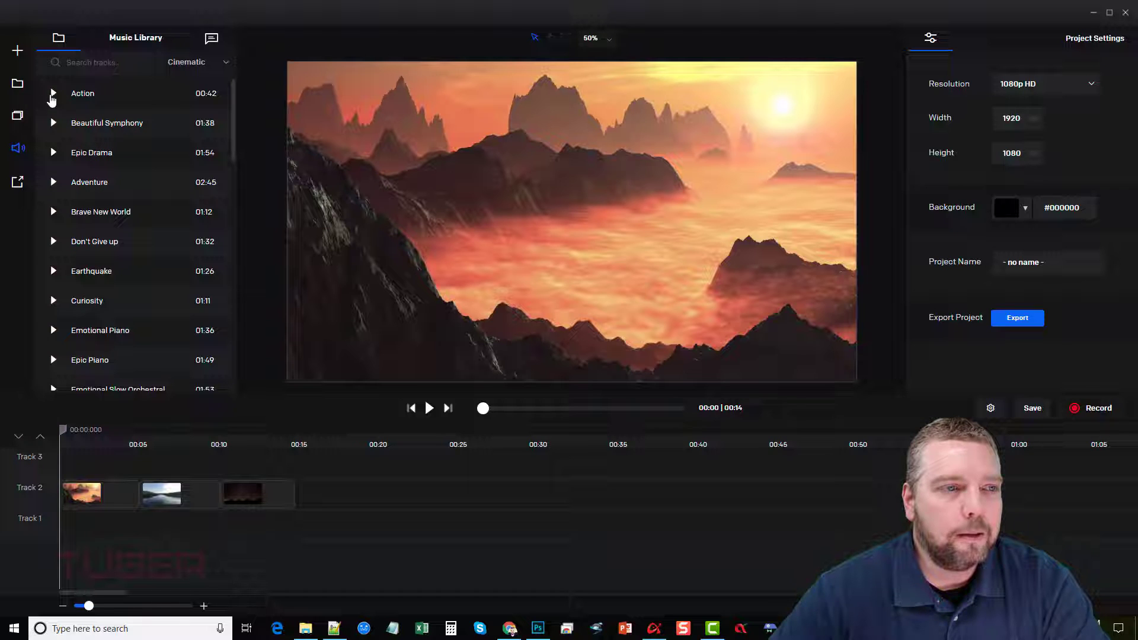
- Add the Action music track to the start of Track 1 and trim its end to match the last video clip
left_click(52, 96)
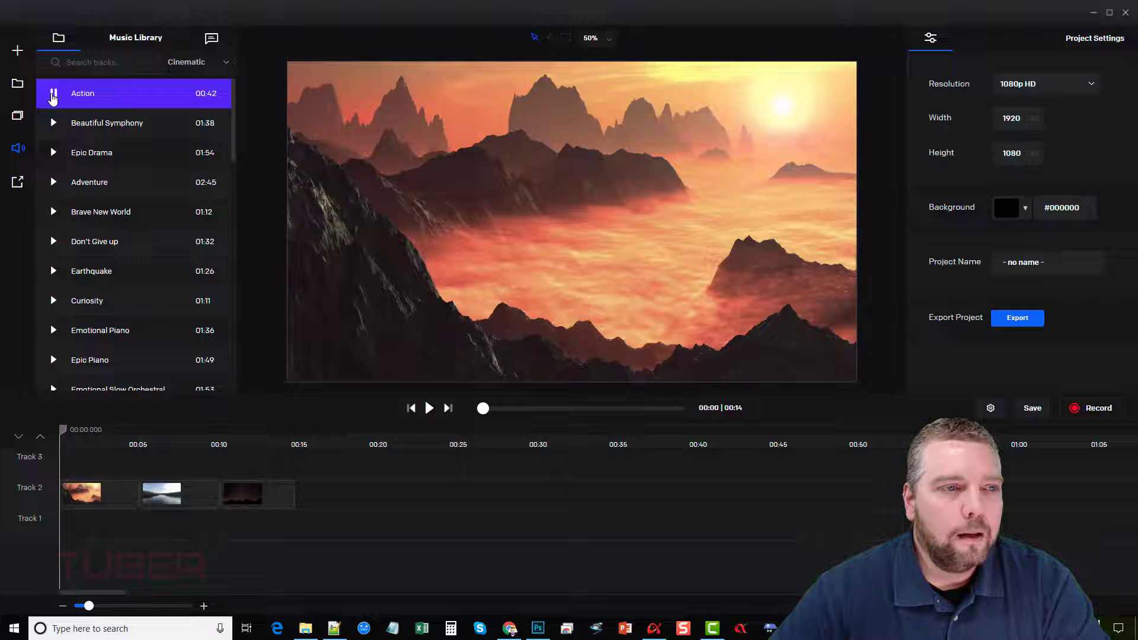
left_click(53, 96)
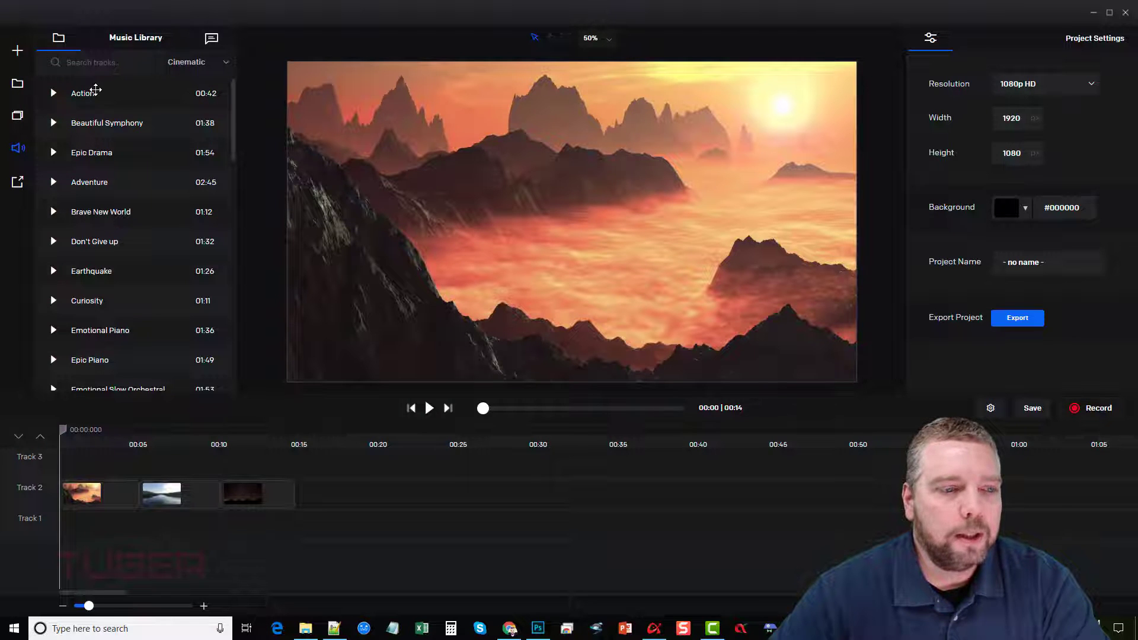
left_click_drag(105, 103, 125, 529)
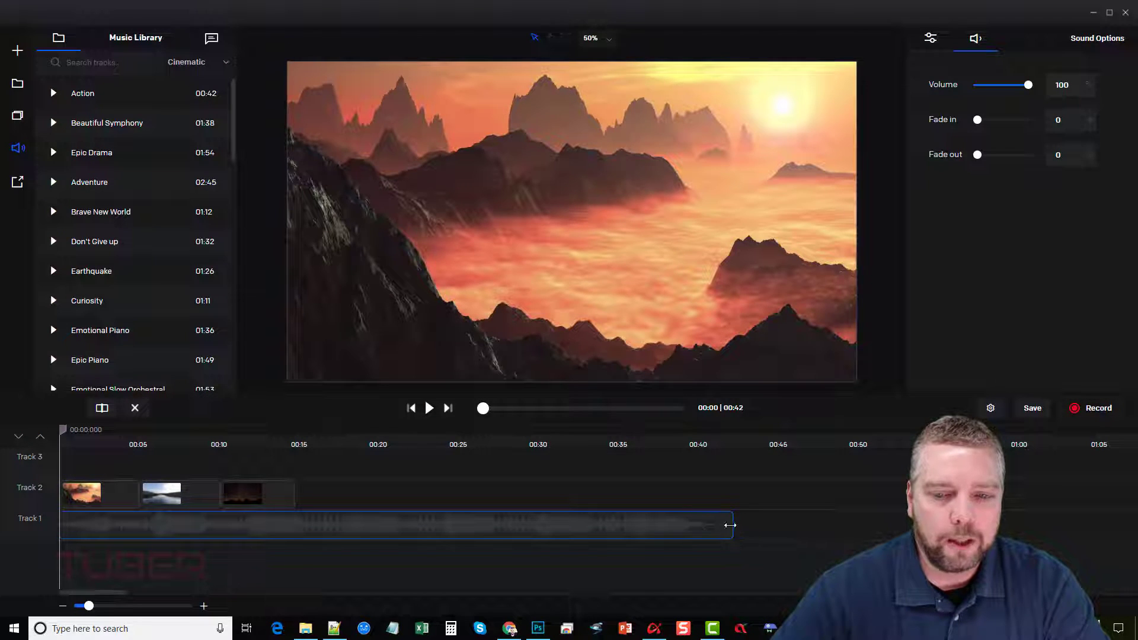
left_click_drag(705, 525, 297, 521)
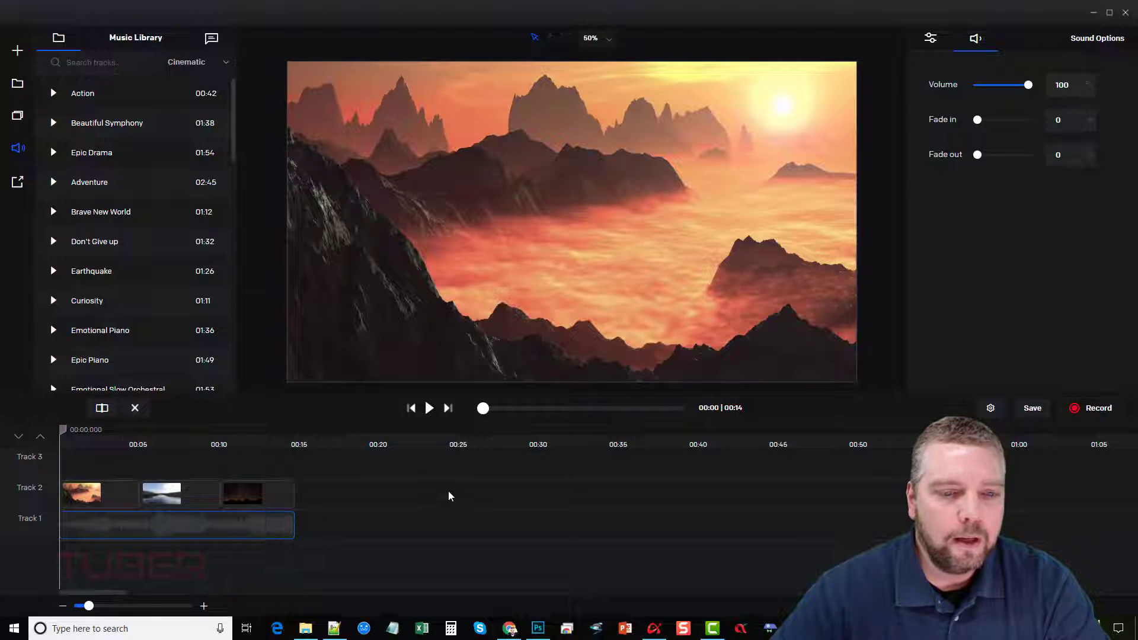
left_click(429, 409)
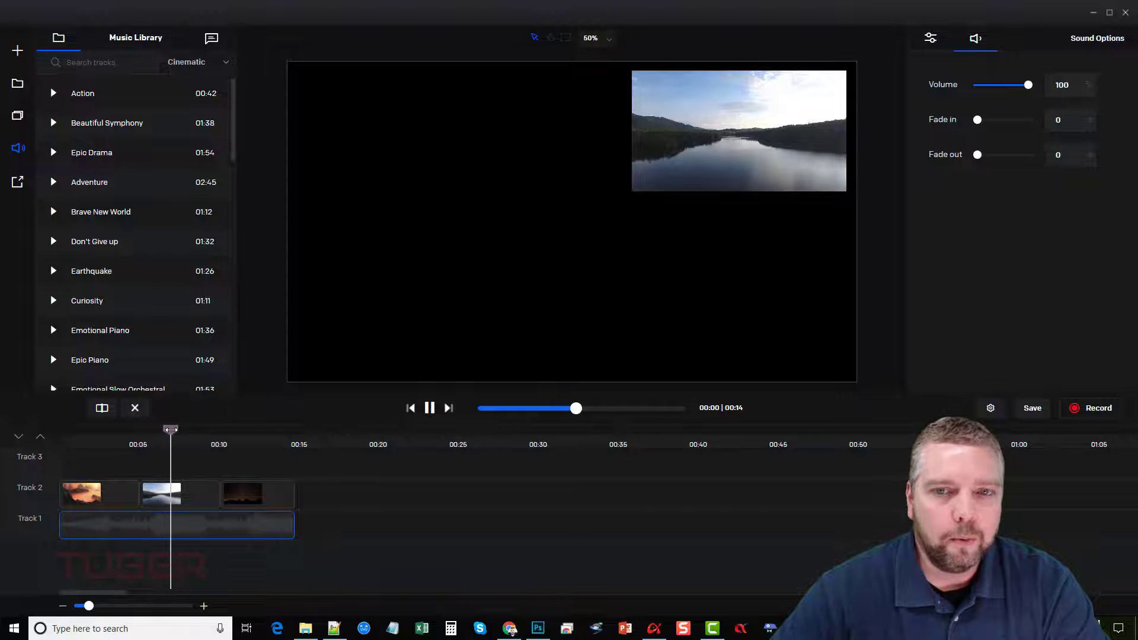
- Enlarge the lake clip on Track 2 to fill the whole canvas and play the video to check it
left_click_drag(180, 428, 132, 428)
key("Home")
left_click(161, 495)
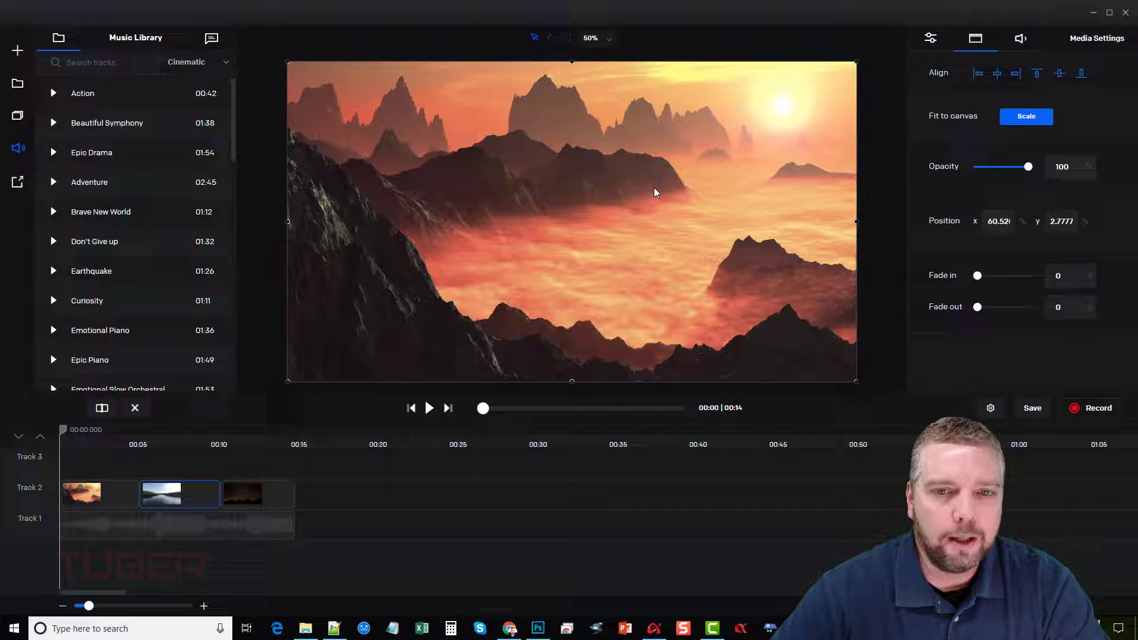
left_click_drag(66, 428, 163, 430)
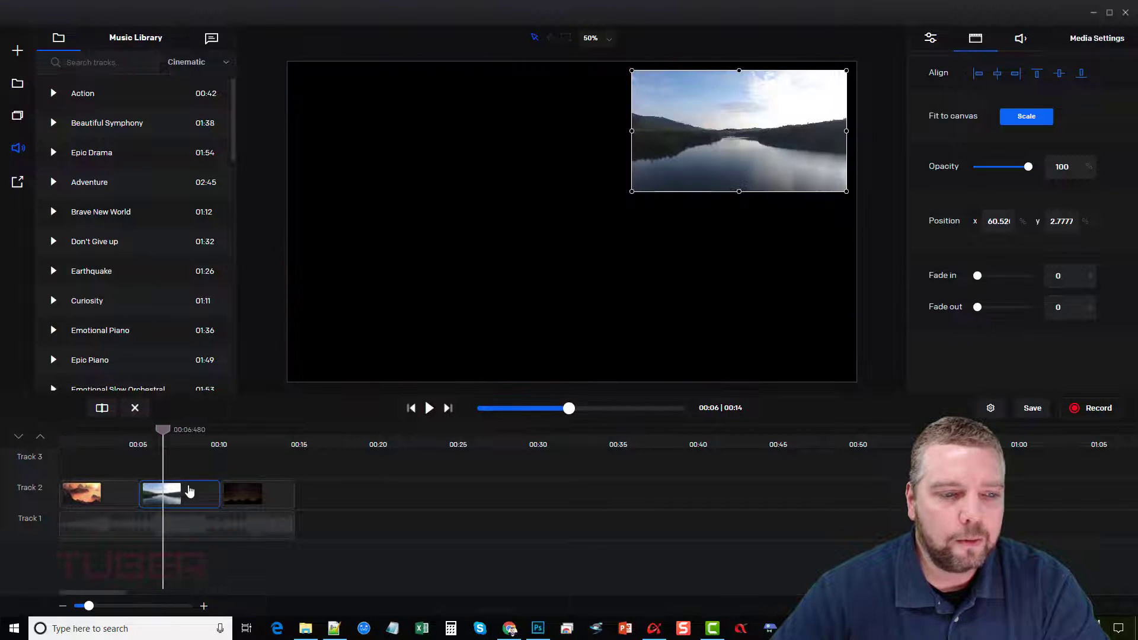
left_click_drag(633, 197, 320, 367)
left_click(1008, 124)
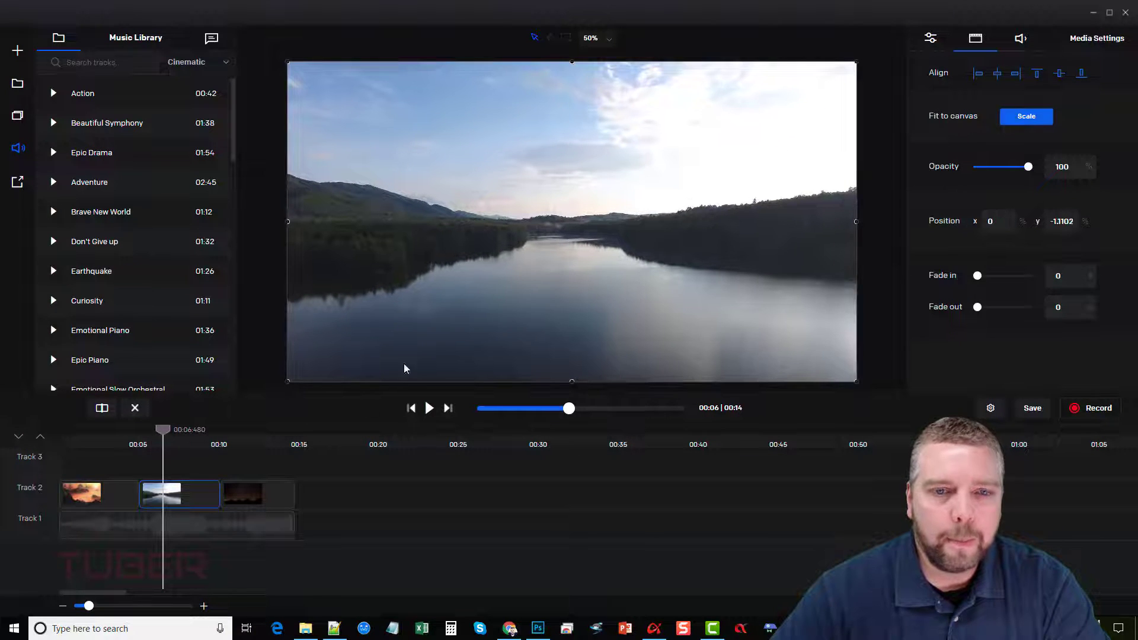
left_click(430, 409)
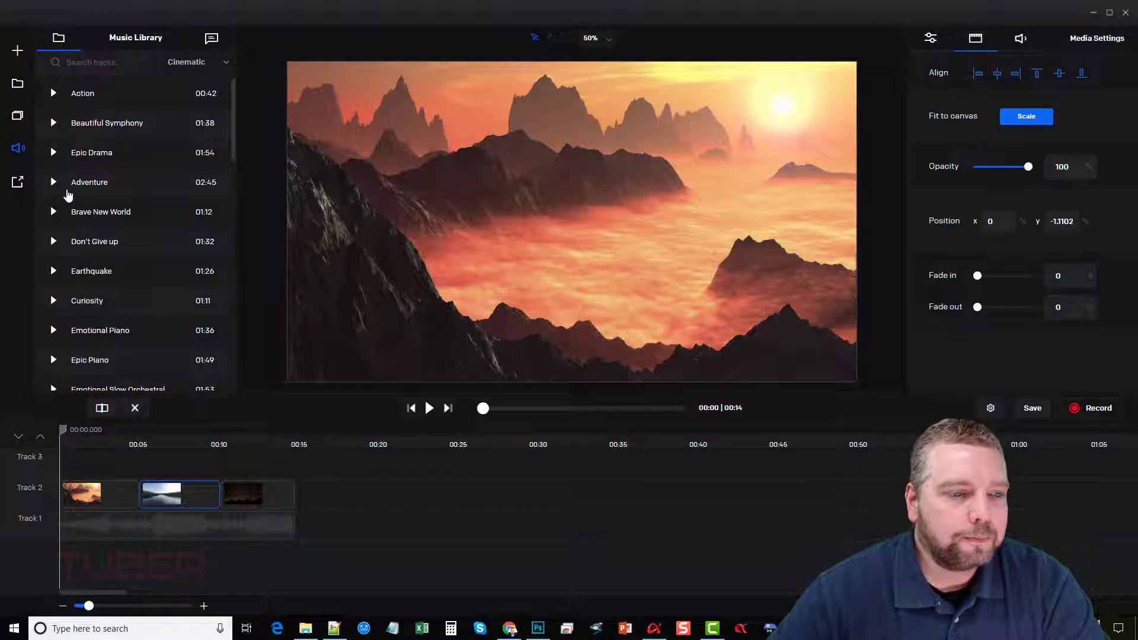
- Try a default text title placed just below and beside the canvas centre, and delete it again
left_click(17, 115)
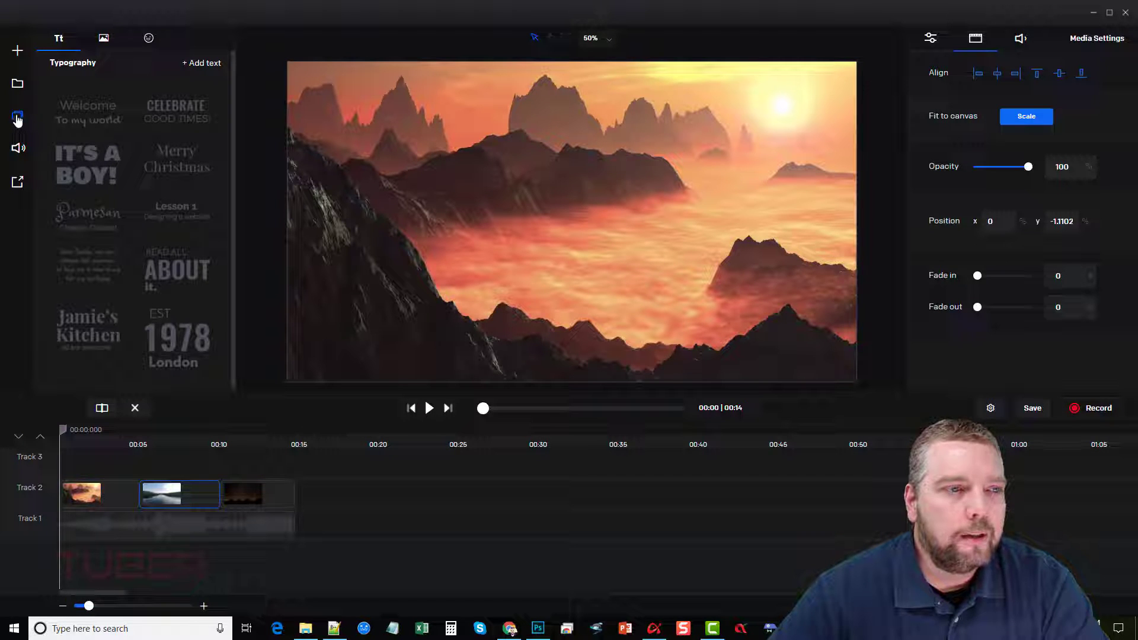
left_click(211, 66)
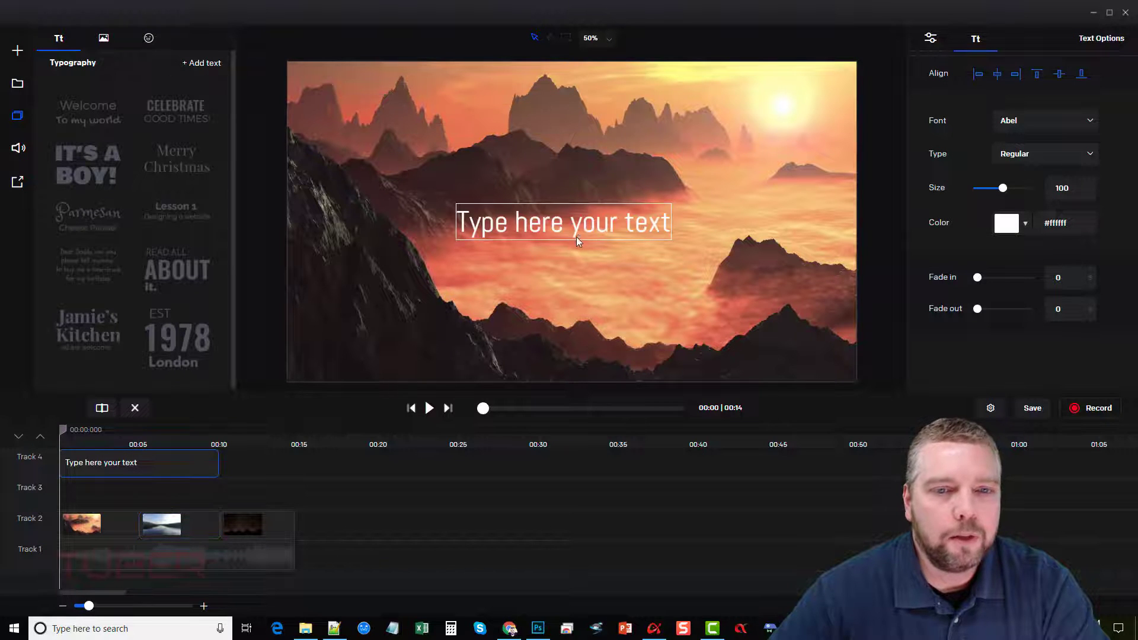
left_click_drag(557, 228, 588, 249)
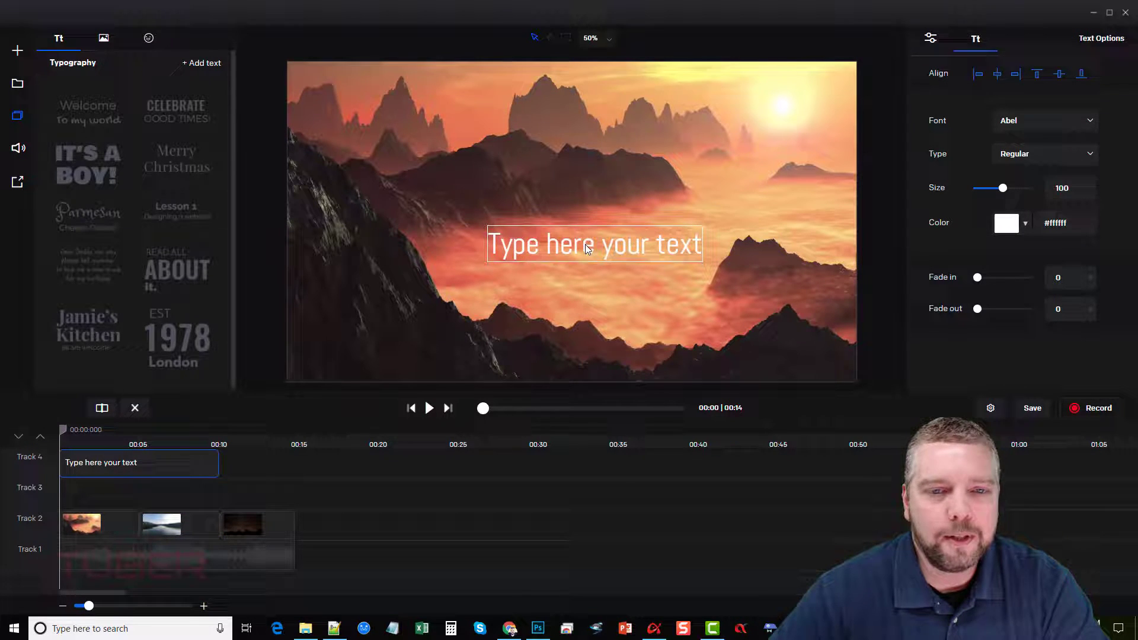
left_click(134, 408)
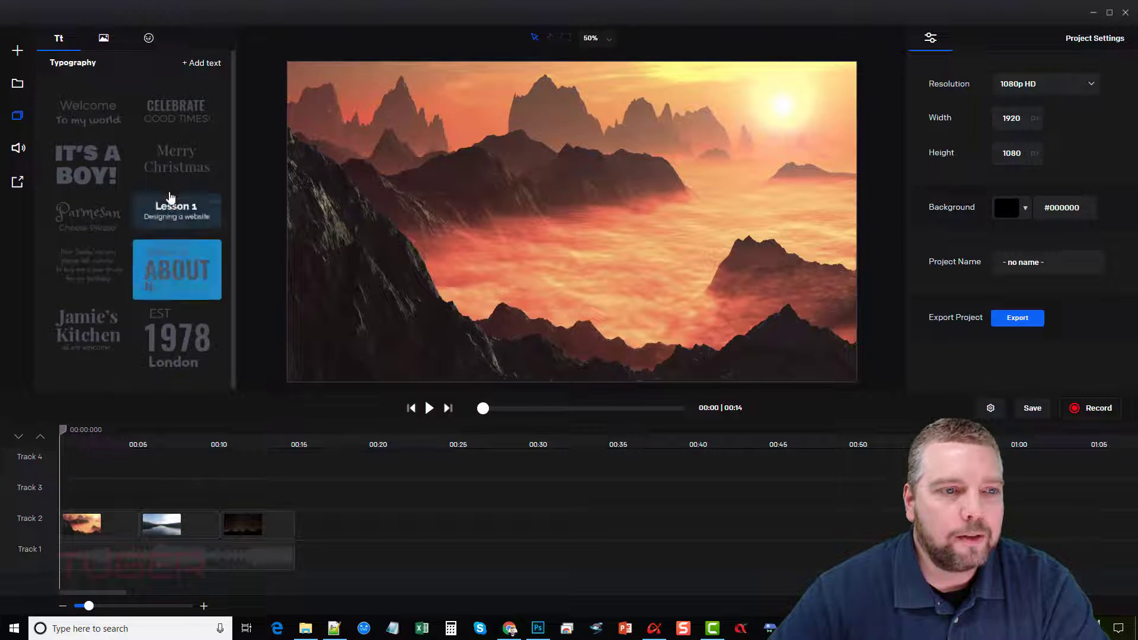
- Add the CELEBRATE GOOD TIMES! title preset to the canvas and shift both text layers to start at about 00:02
left_click_drag(174, 114, 610, 201)
left_click(599, 200)
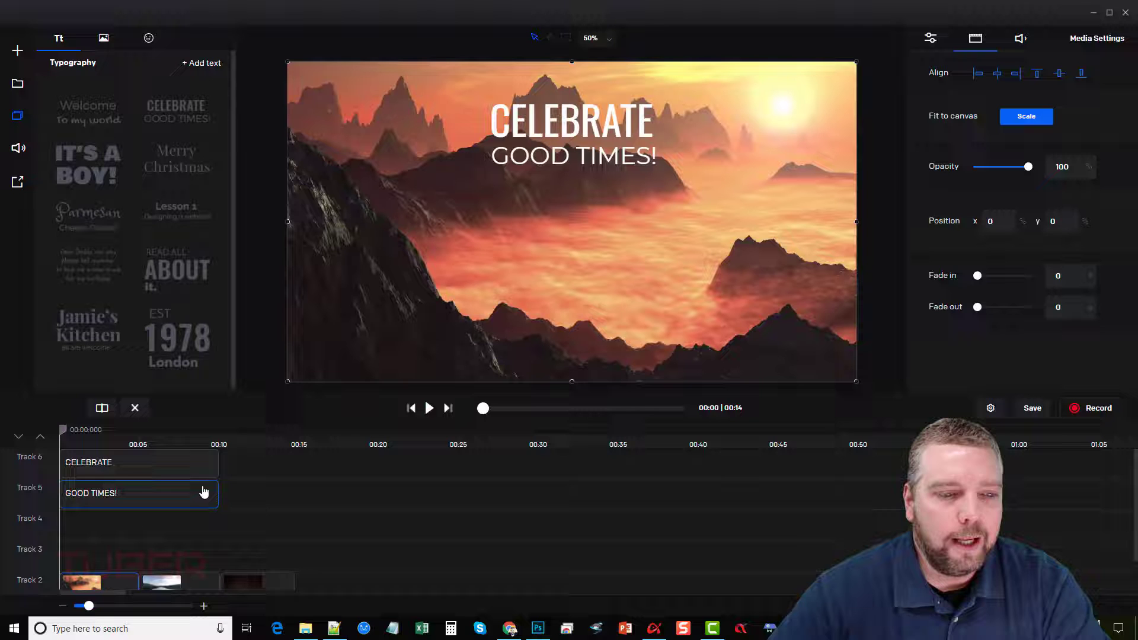
left_click_drag(107, 498, 144, 473)
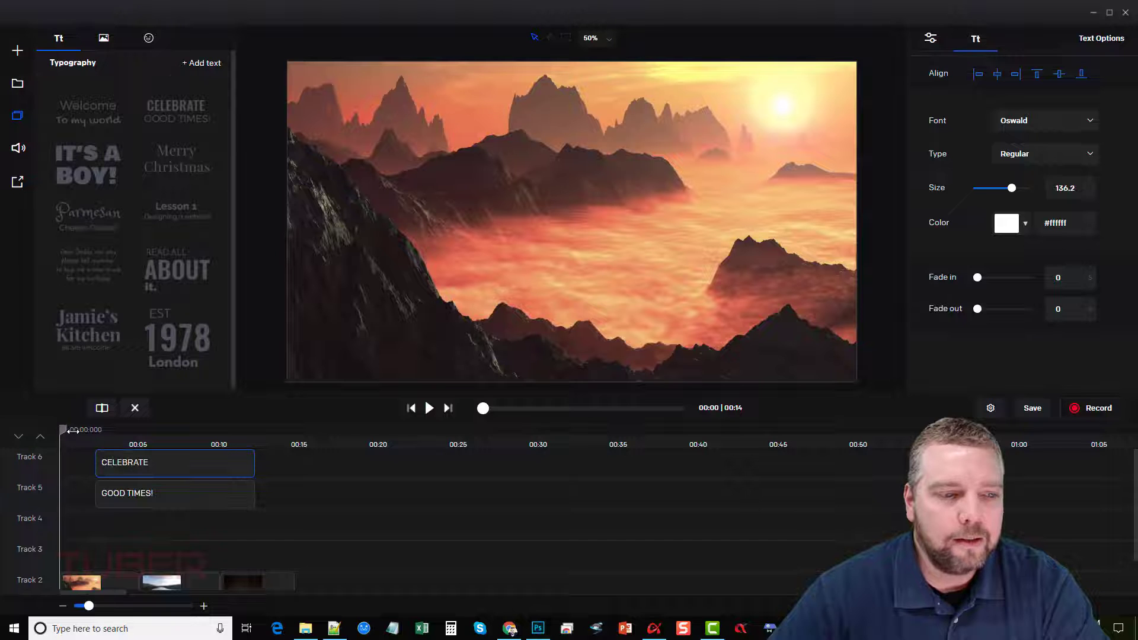
left_click_drag(73, 431, 132, 430)
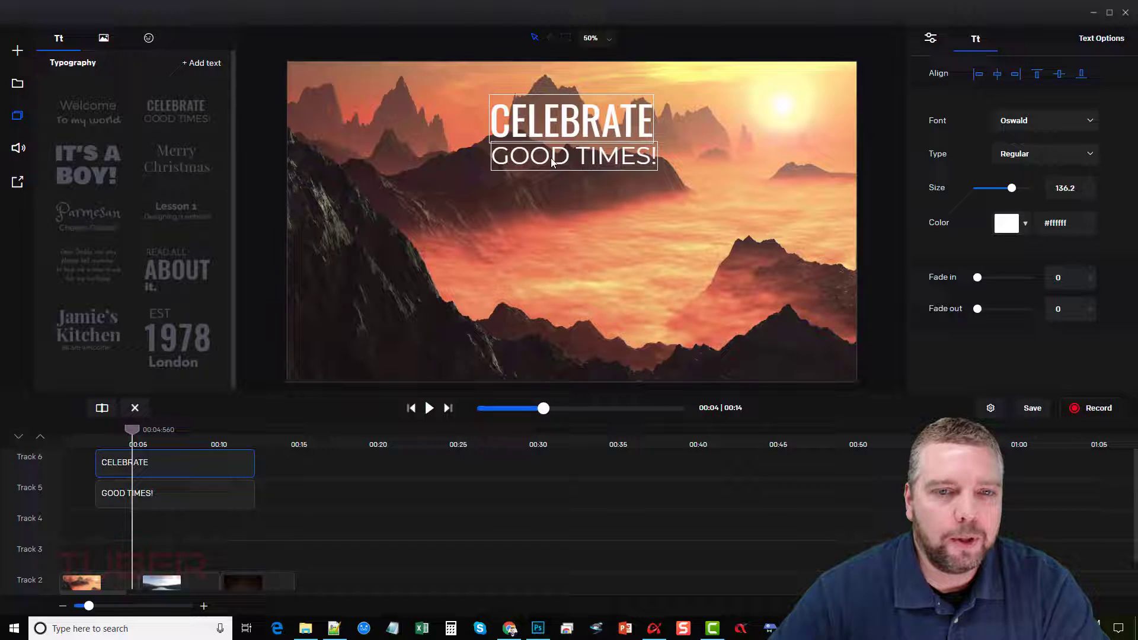
left_click(557, 123)
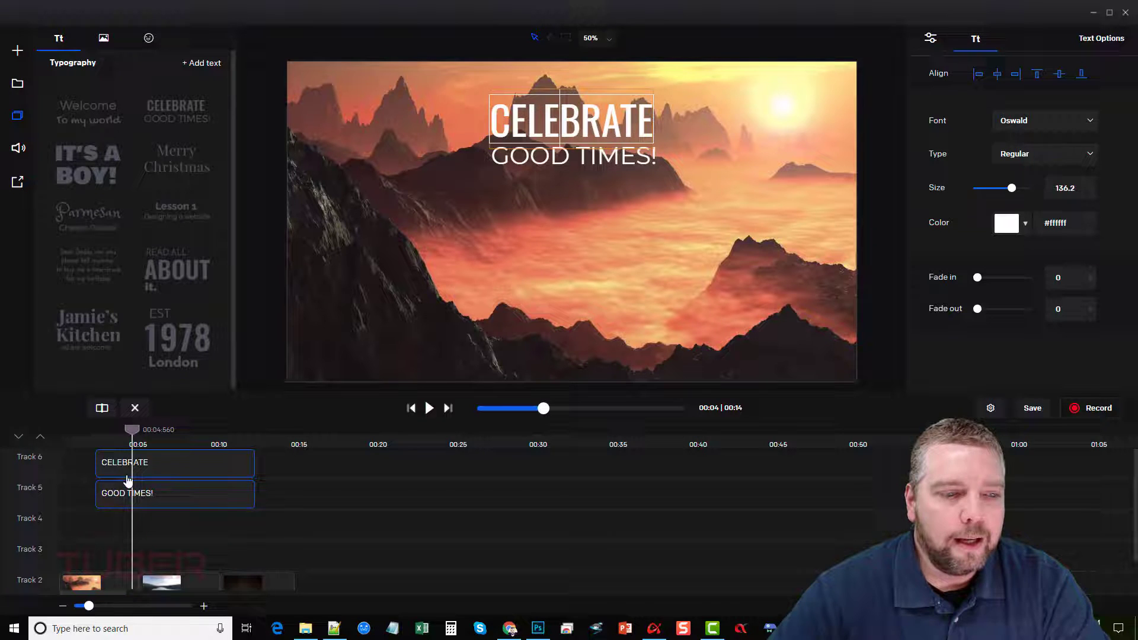
- Stagger the two text layers so CELEBRATE starts at about 00:01 and GOOD TIMES! shortly after it, and preview the timing
left_click_drag(166, 468, 138, 497)
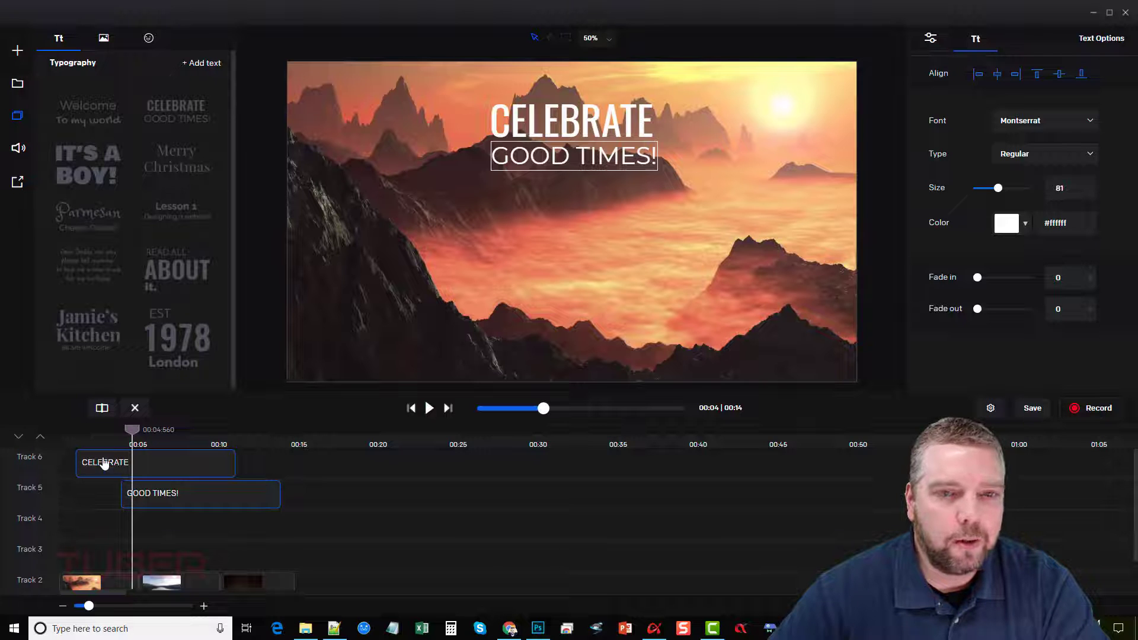
key("Left")
key("Left")
key("Left")
key("Left")
key("Left")
key("Left")
key("Left")
key("Left")
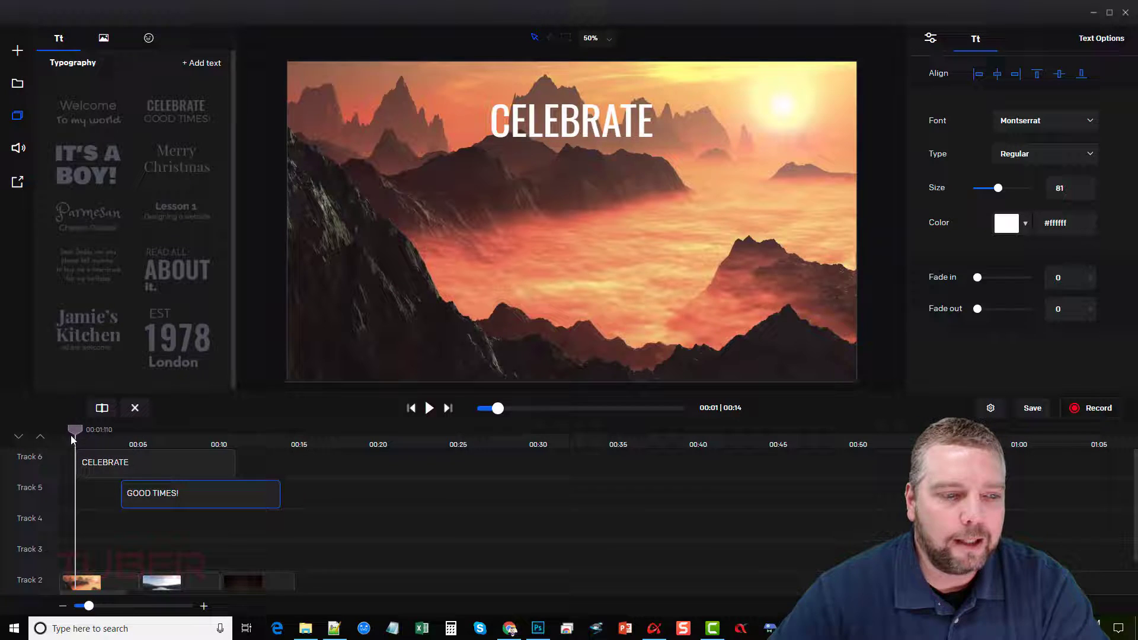
left_click_drag(142, 502, 105, 501)
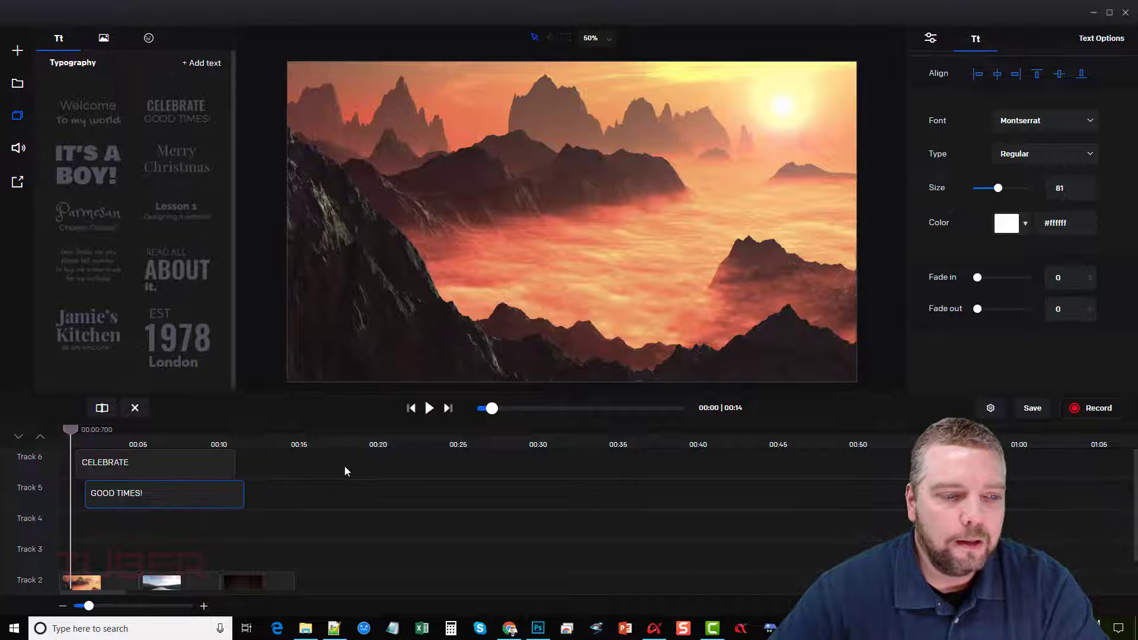
left_click(430, 409)
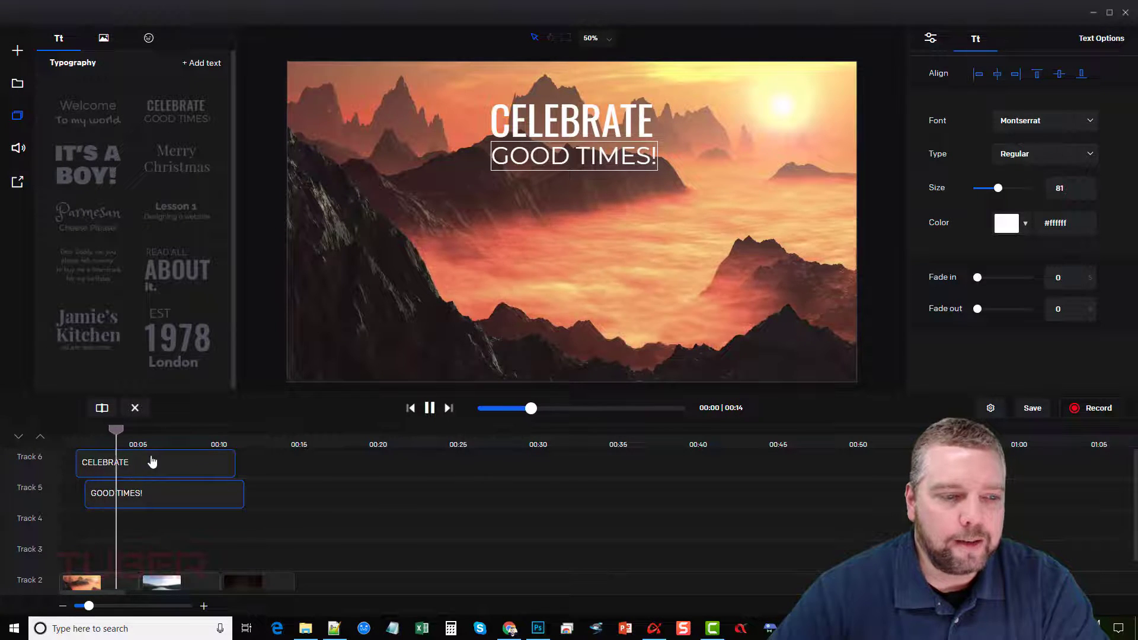
- Try starting GOOD TIMES! at about 00:03, preview it, and realign its start with CELEBRATE at about 00:01
left_click_drag(106, 492, 126, 493)
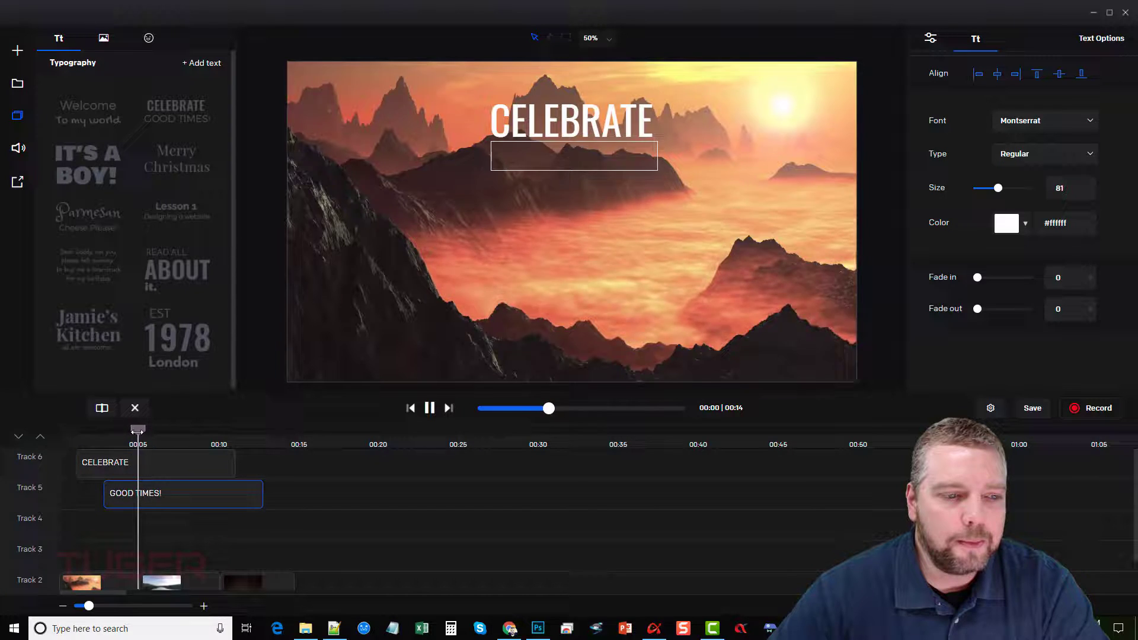
left_click_drag(137, 431, 65, 430)
left_click(428, 409)
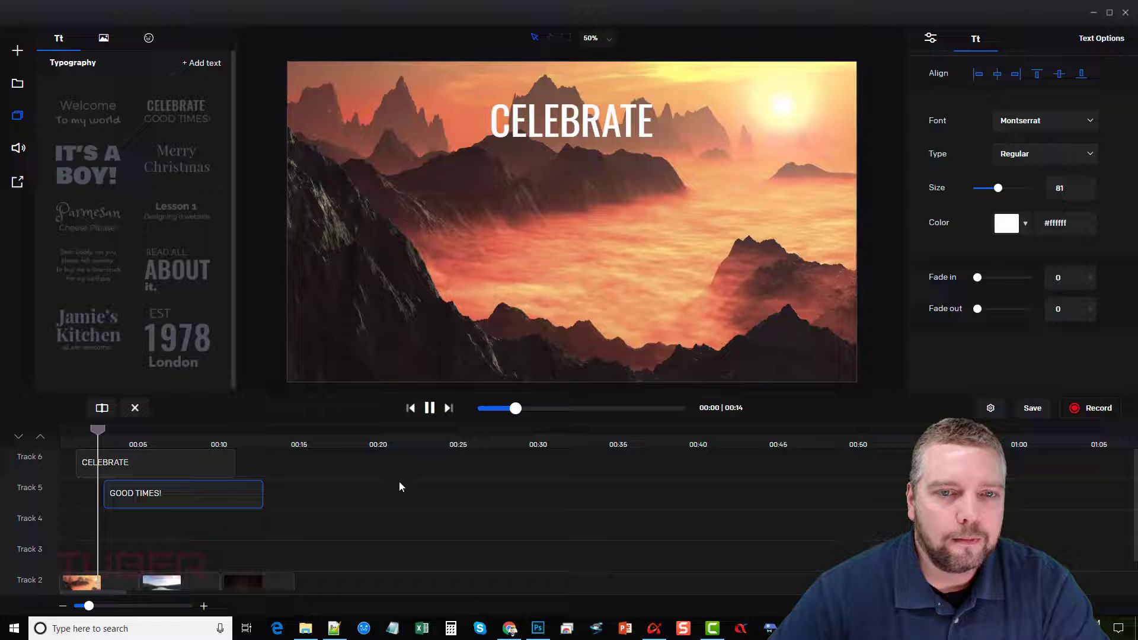
left_click_drag(172, 496, 148, 493)
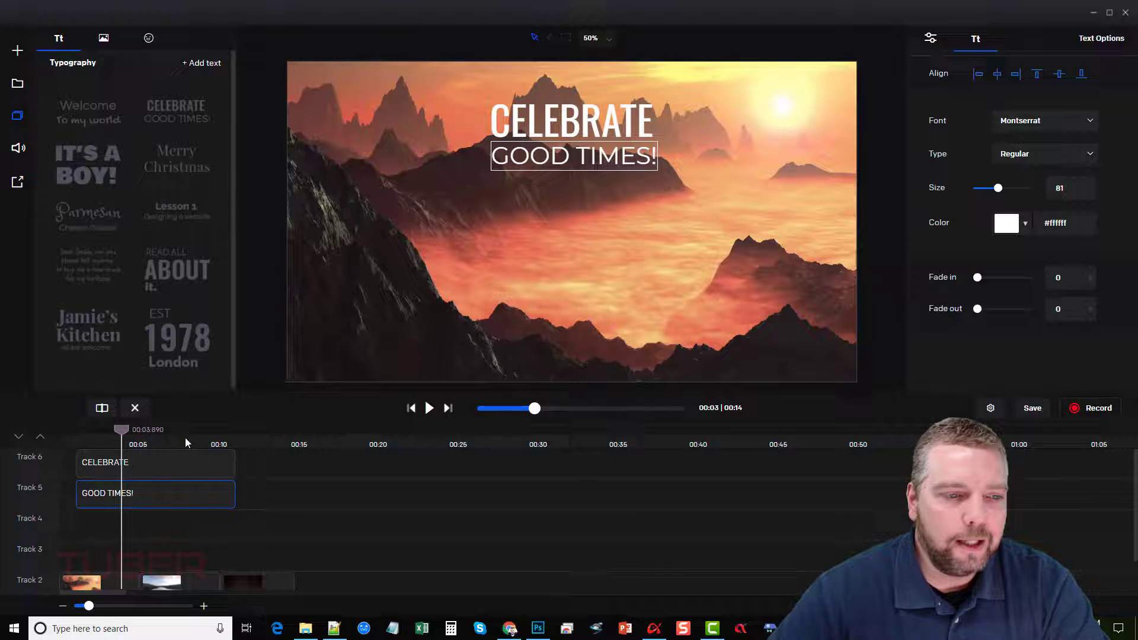
- Delete the GOOD TIMES! and CELEBRATE text layers from the timeline
left_click(135, 408)
left_click(155, 462)
left_click(135, 408)
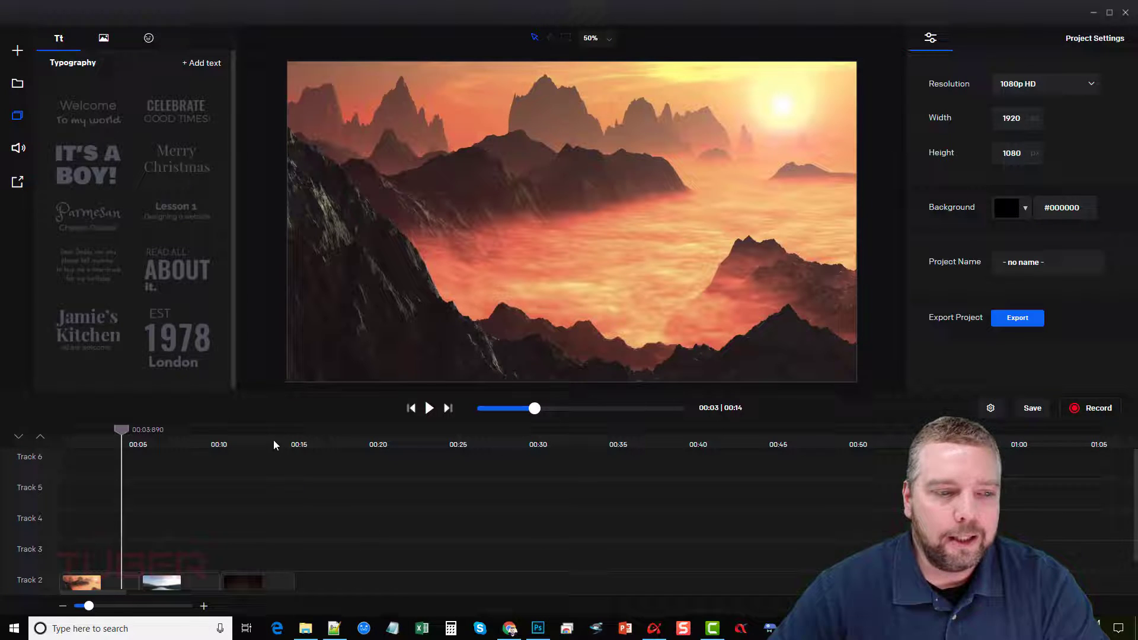
scroll(186, 522, "down", 1)
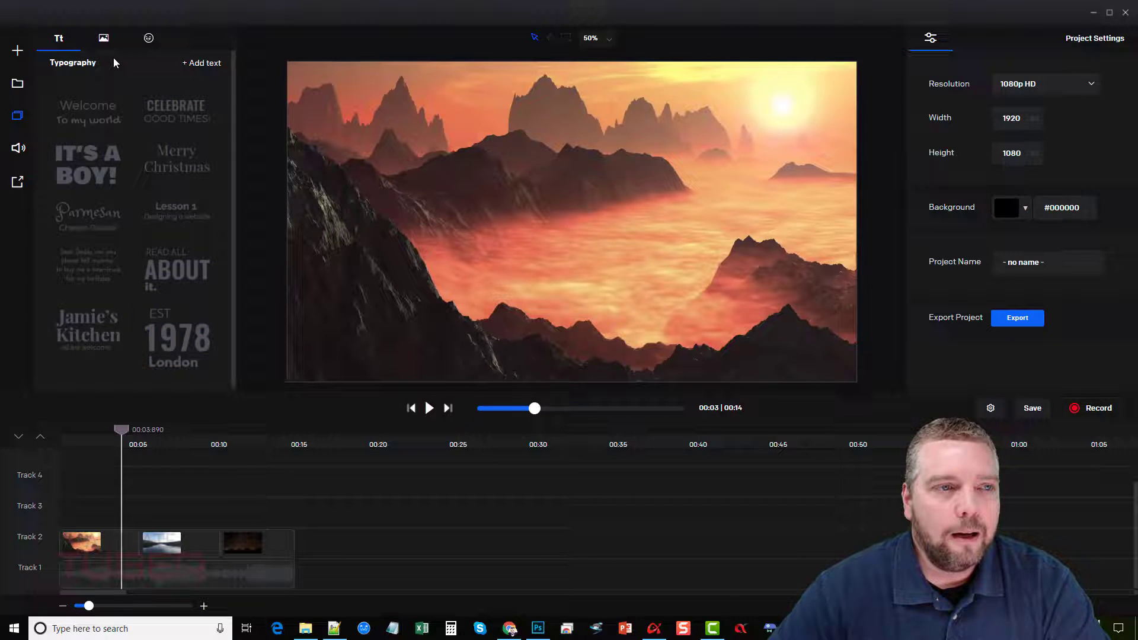
- Add the animated squinting emoji with its tongue out to the canvas, positioned at about x 42.7%, y 37.2%
left_click(103, 38)
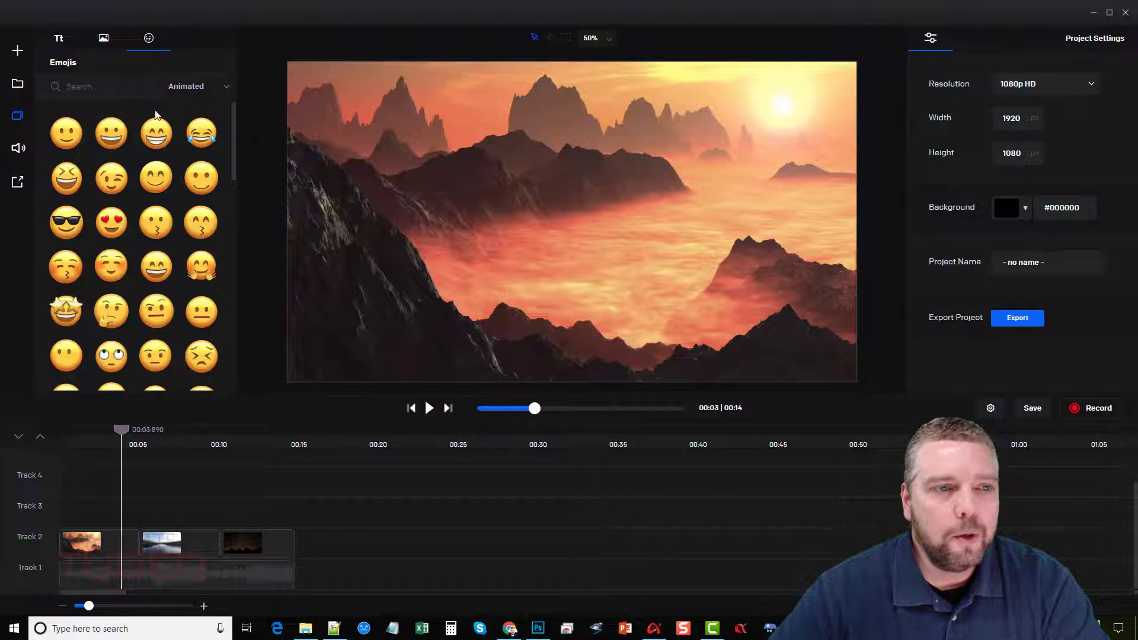
left_click(202, 92)
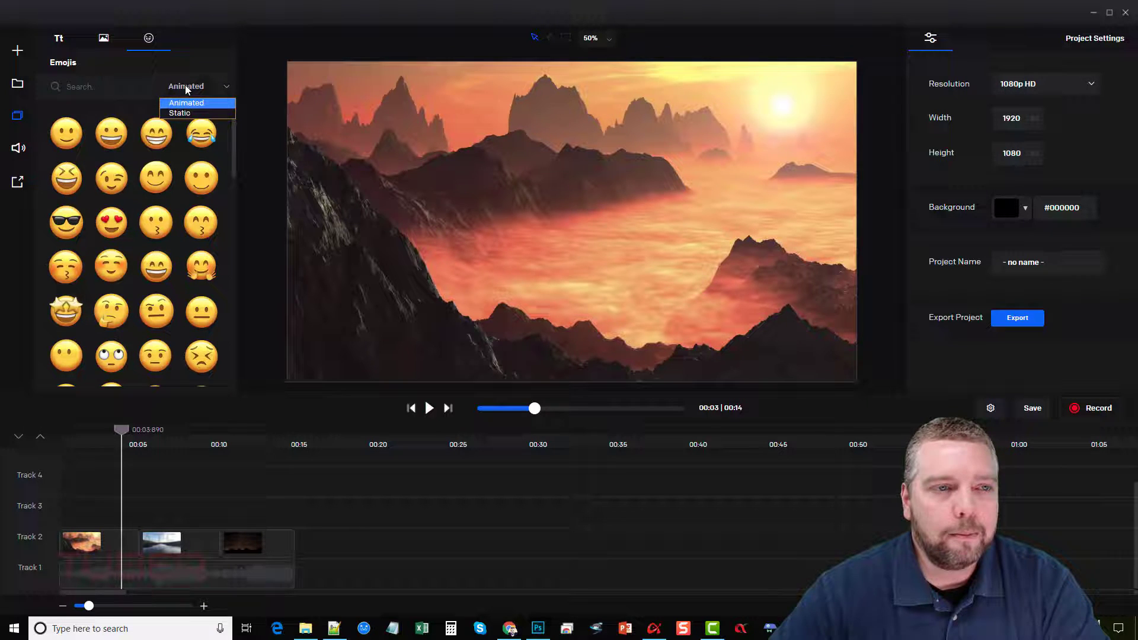
left_click(186, 106)
scroll(157, 283, "down", 5)
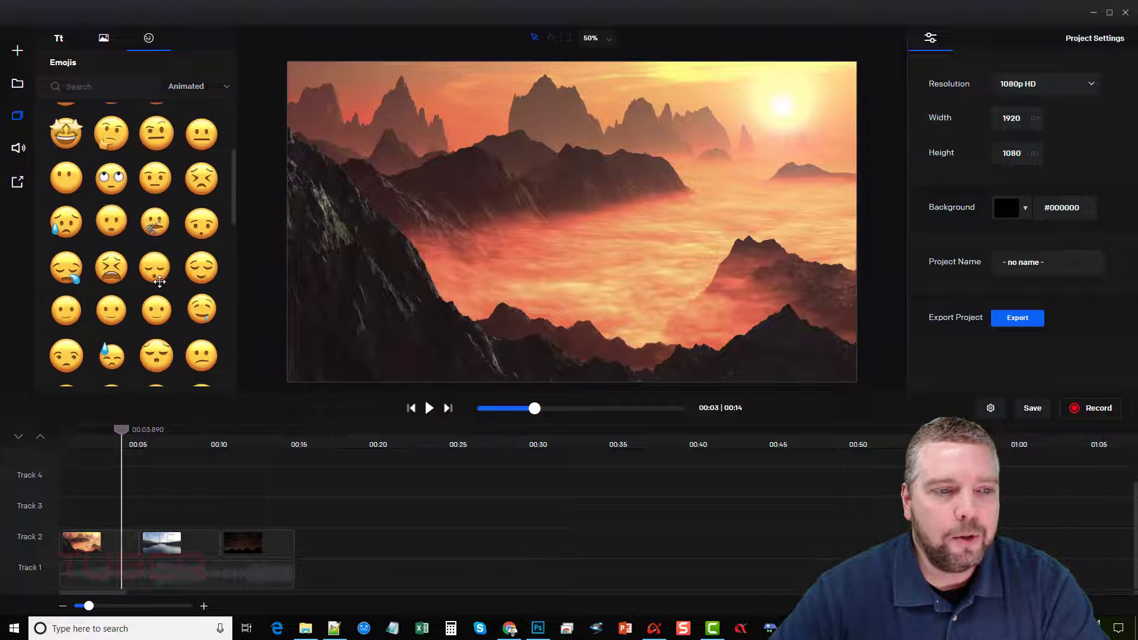
scroll(157, 284, "down", 10)
scroll(155, 291, "up", 12)
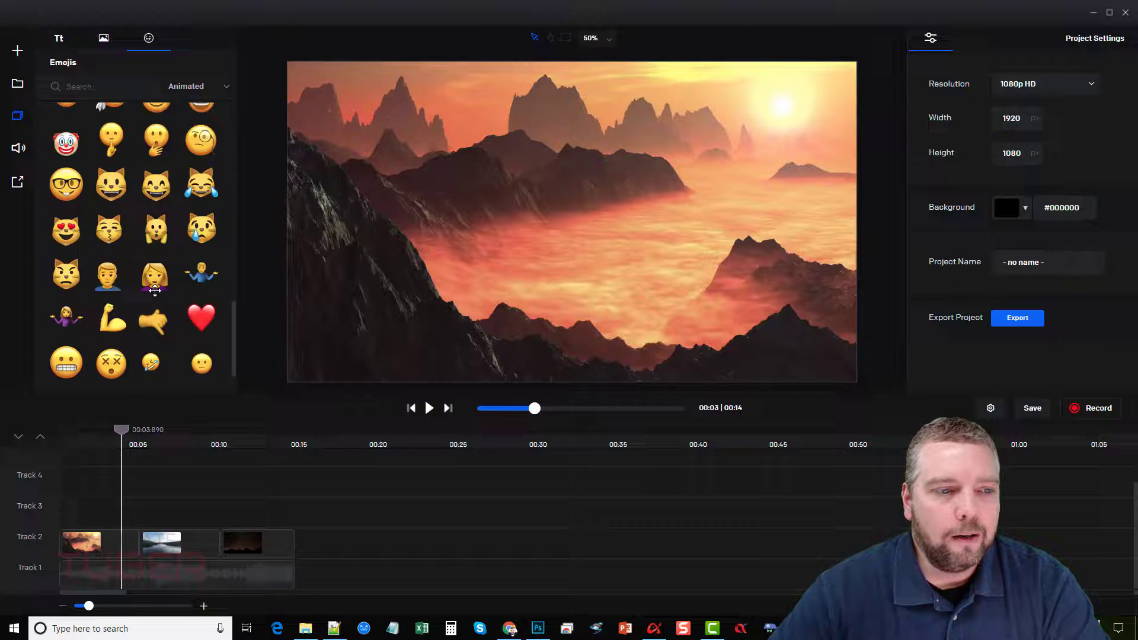
scroll(155, 291, "down", 3)
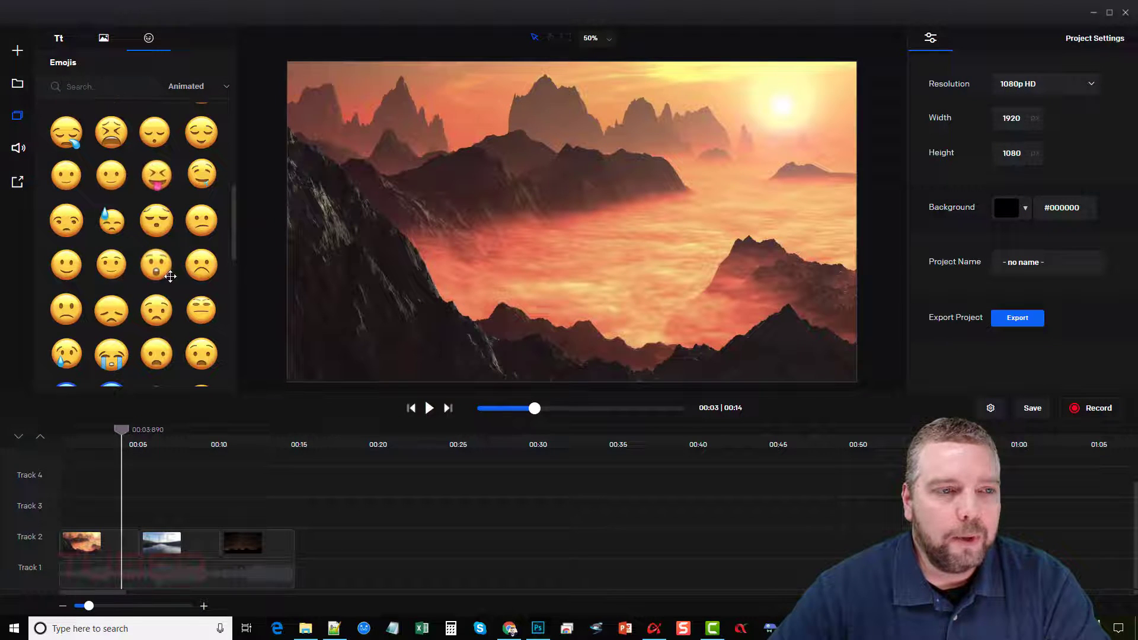
left_click_drag(156, 175, 606, 207)
left_click_drag(417, 157, 588, 232)
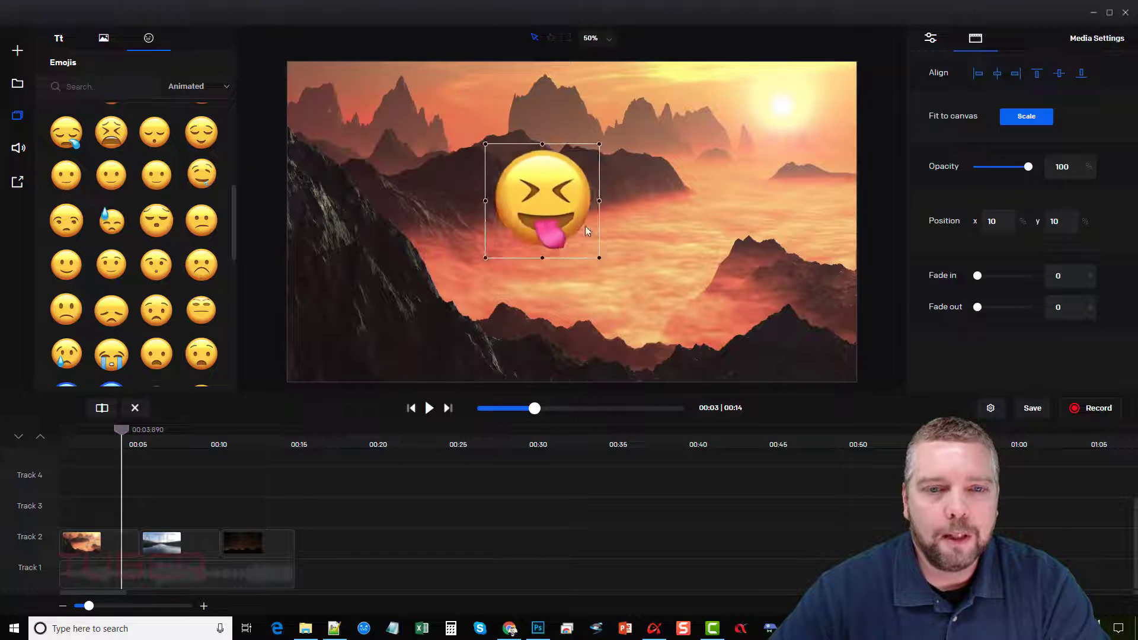
- Move the emoji clip to Track 3 starting at about 00:02 and return the playhead to the start
left_click(111, 442)
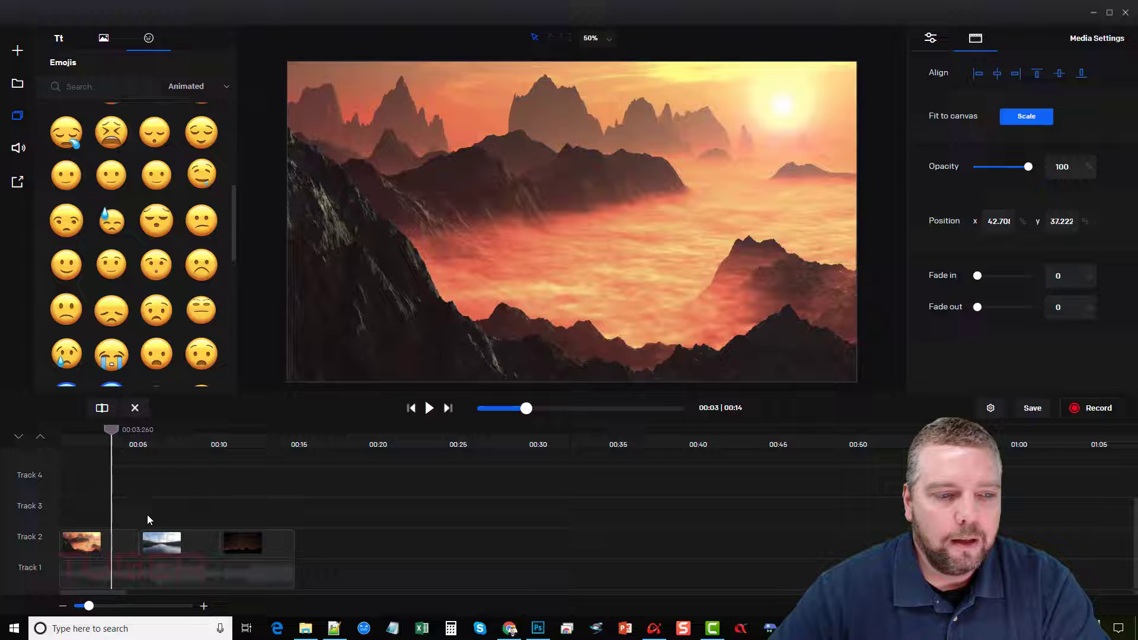
scroll(147, 505, "up", 2)
left_click_drag(153, 480, 145, 560)
scroll(156, 504, "down", 2)
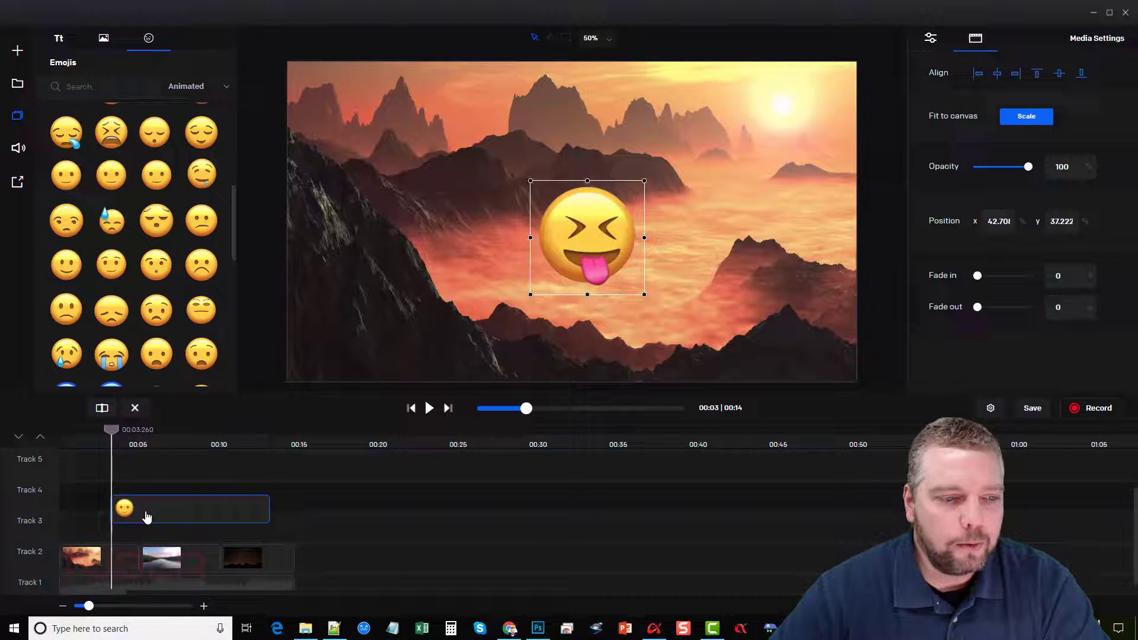
left_click_drag(147, 517, 128, 535)
left_click_drag(111, 430, 37, 446)
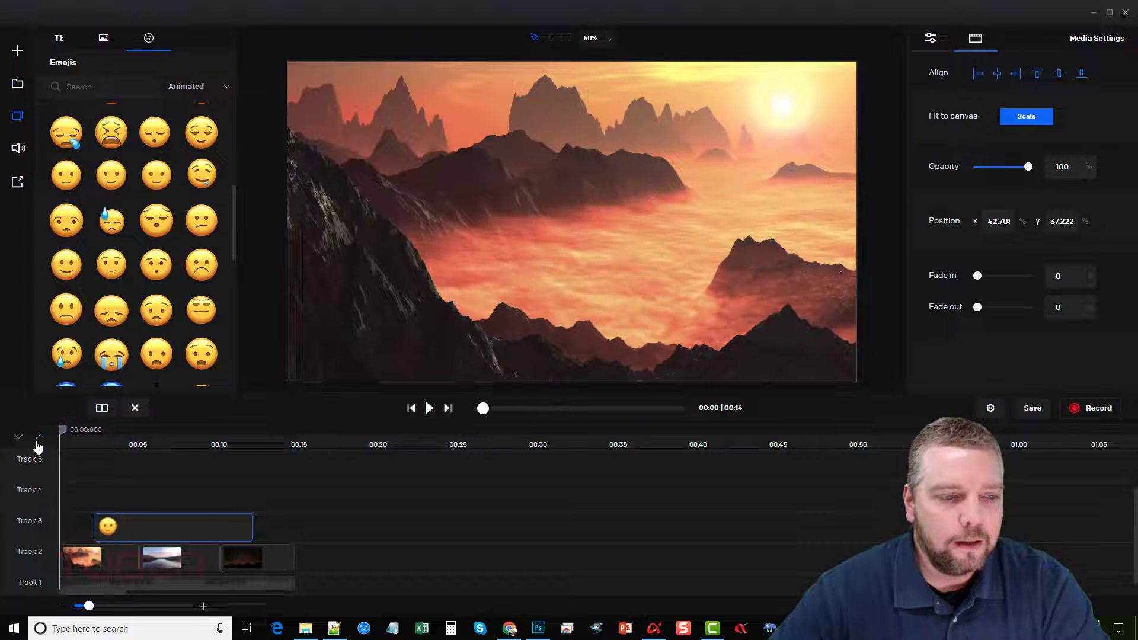
- Preview the animated emoji over the mountain footage, replaying from about 00:01 and pausing at about 00:04
left_click(422, 412)
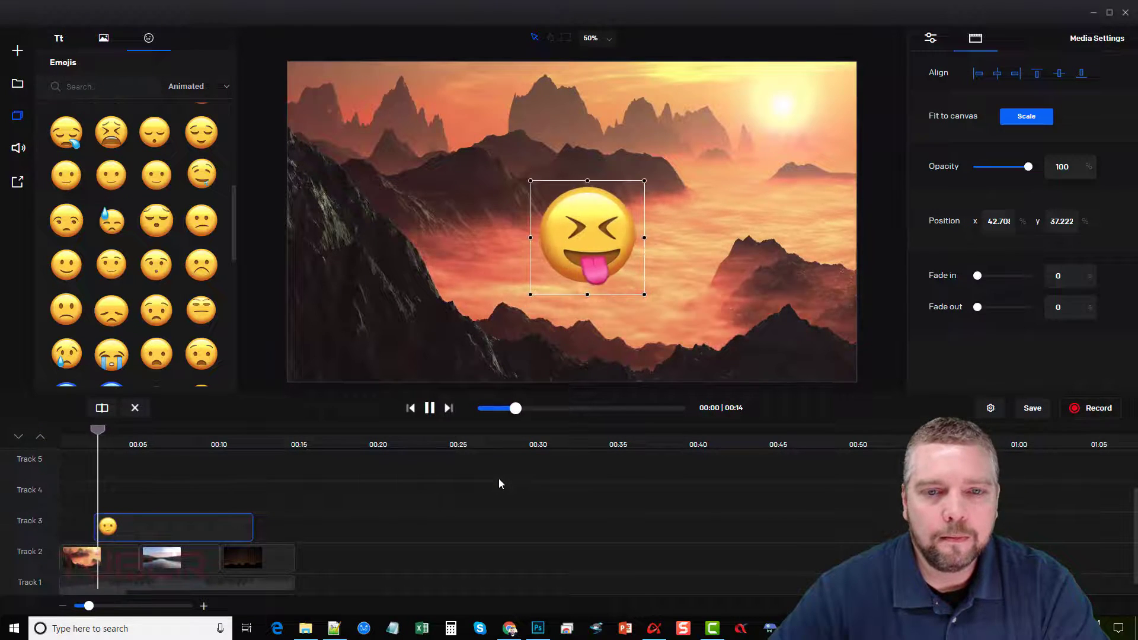
left_click(83, 448)
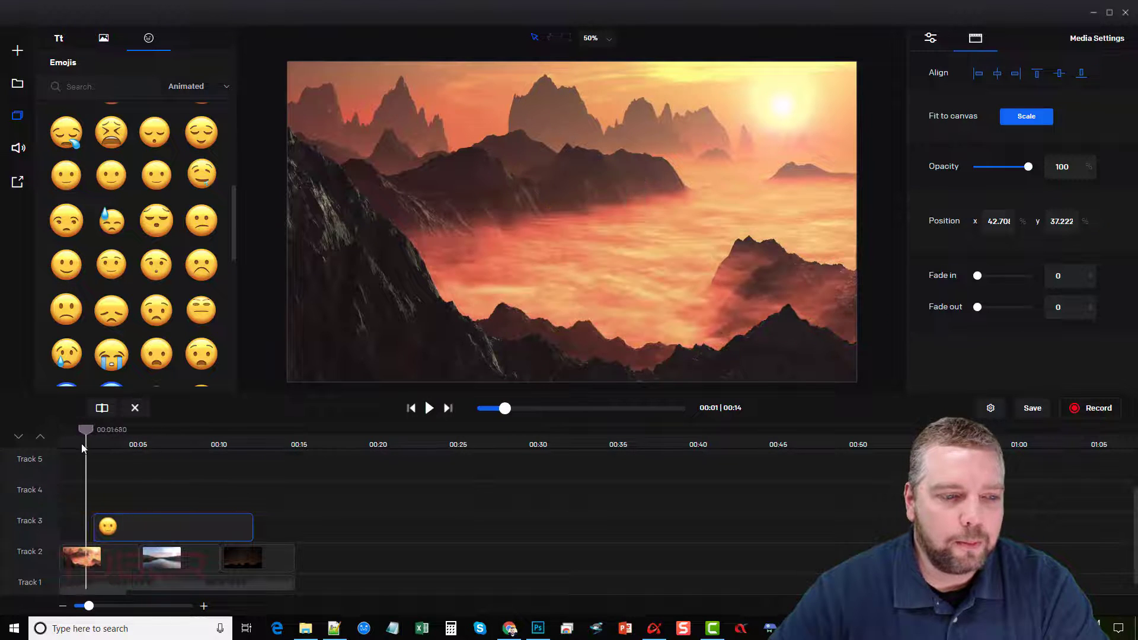
left_click(430, 408)
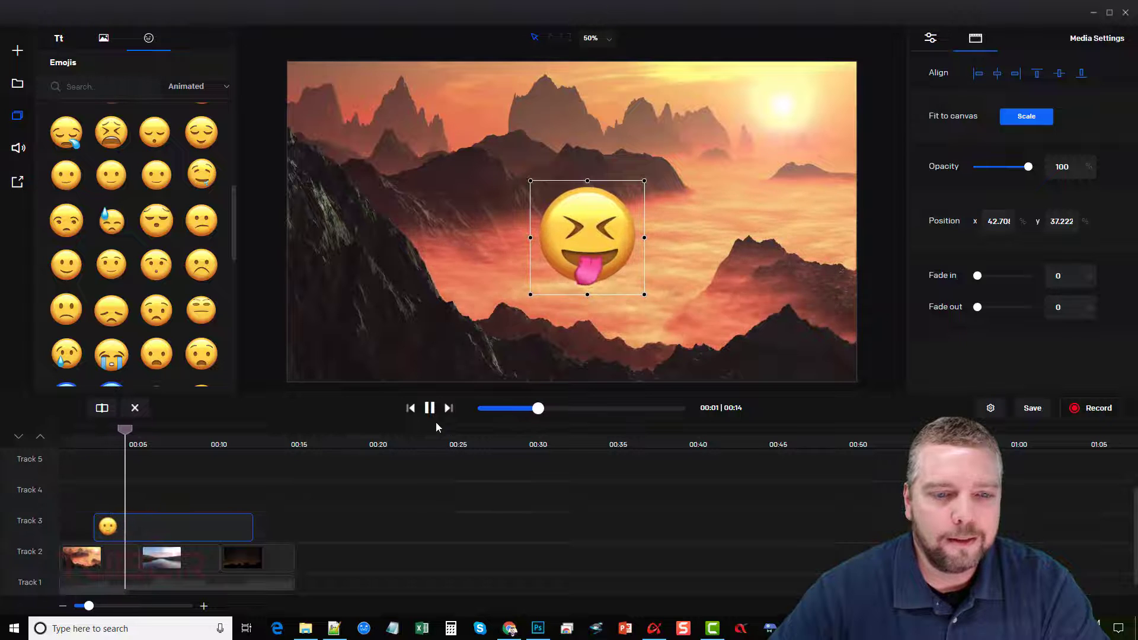
left_click(429, 407)
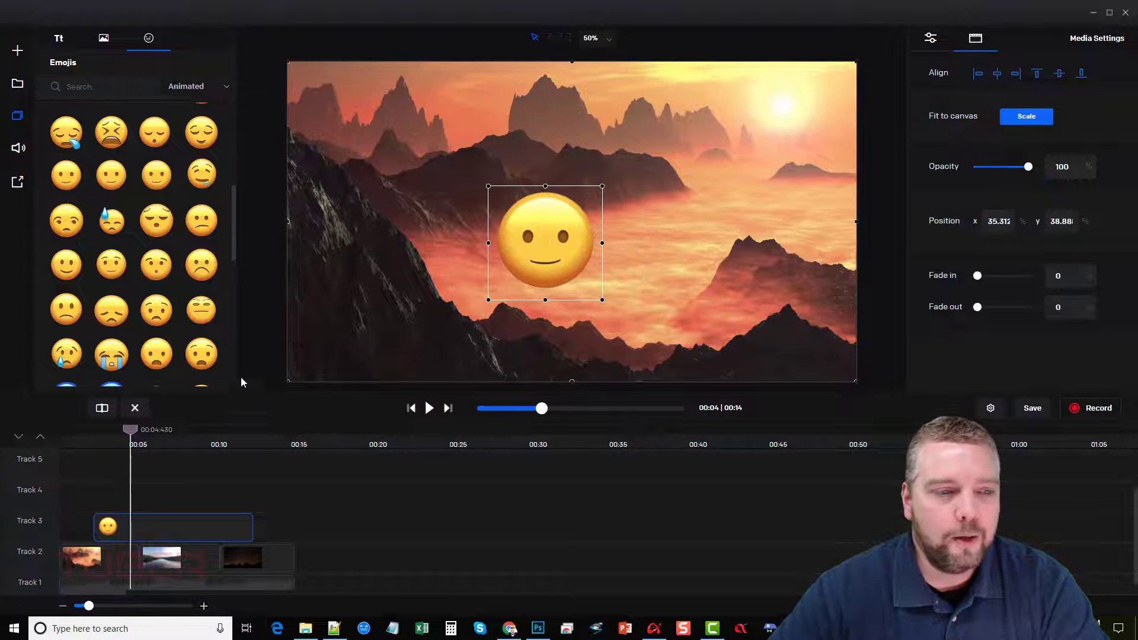
- Delete the emoji clip, switch the emoji library to Static and browse the available emojis
left_click(135, 408)
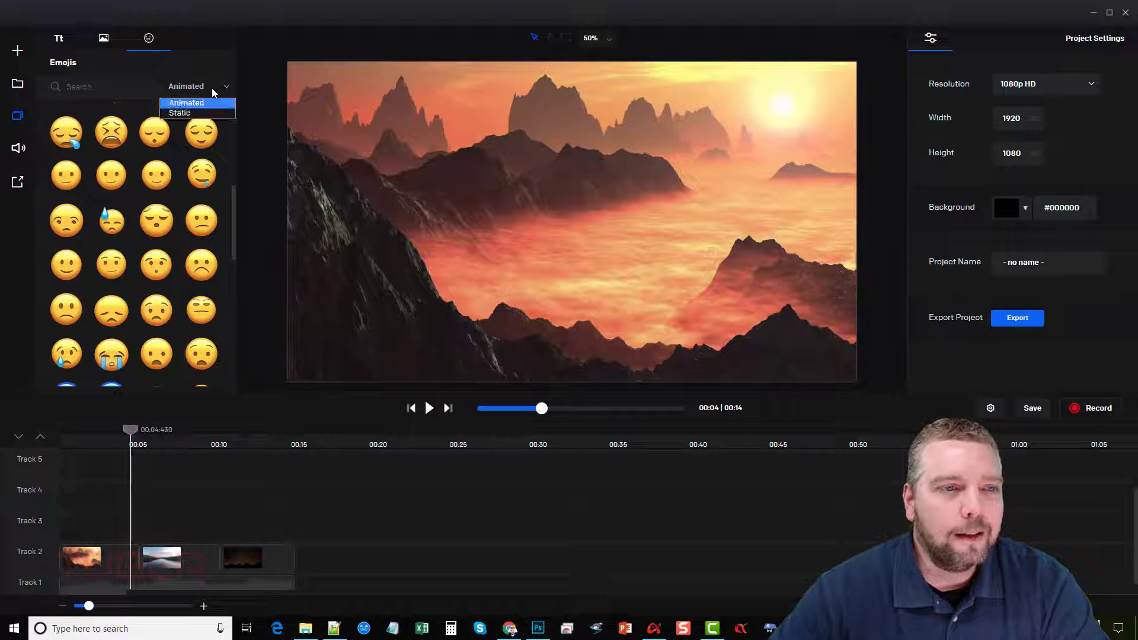
left_click(179, 114)
scroll(151, 255, "down", 5)
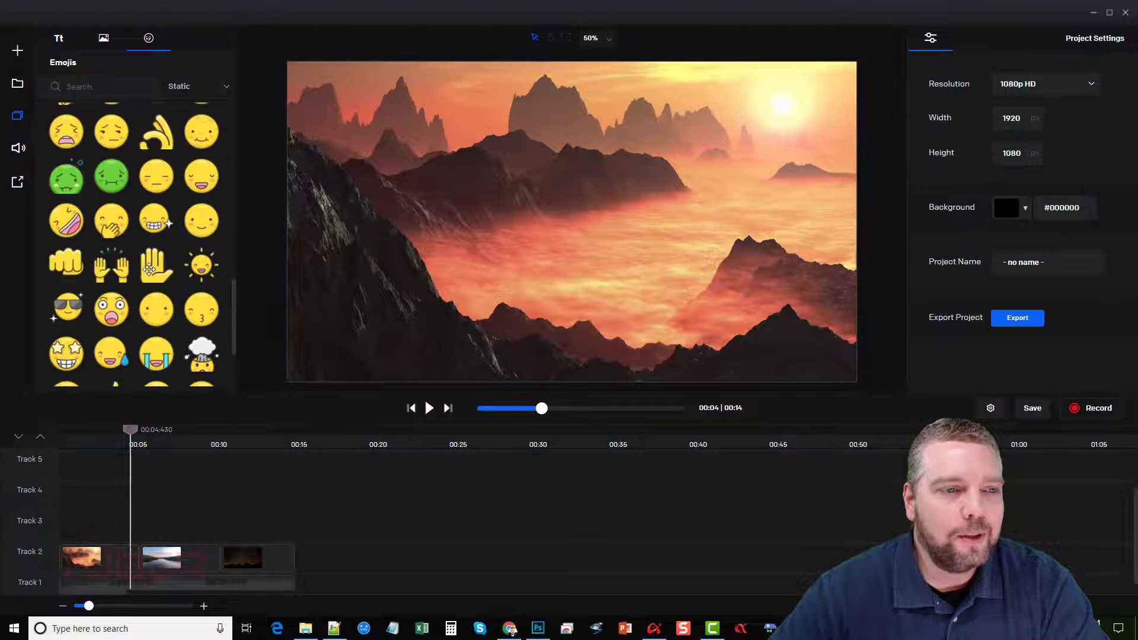
scroll(142, 250, "up", 5)
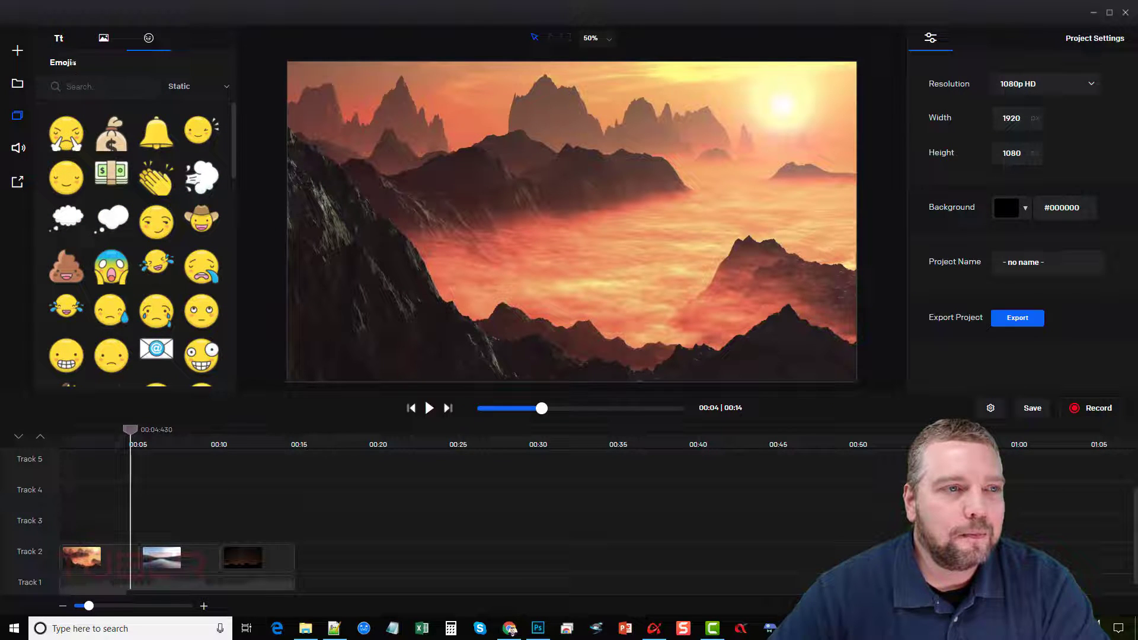
- Try adding the stock photo of two men talking, shrunk and placed at about x 58%, y 4.8% on the canvas
left_click(103, 40)
scroll(150, 300, "down", 10)
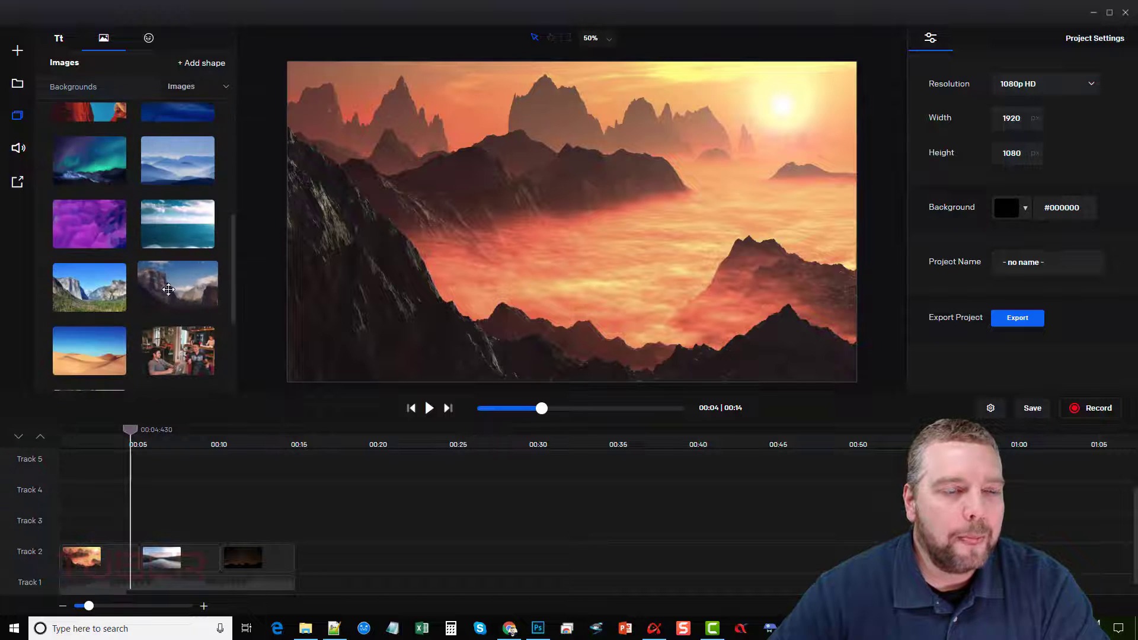
left_click(672, 132)
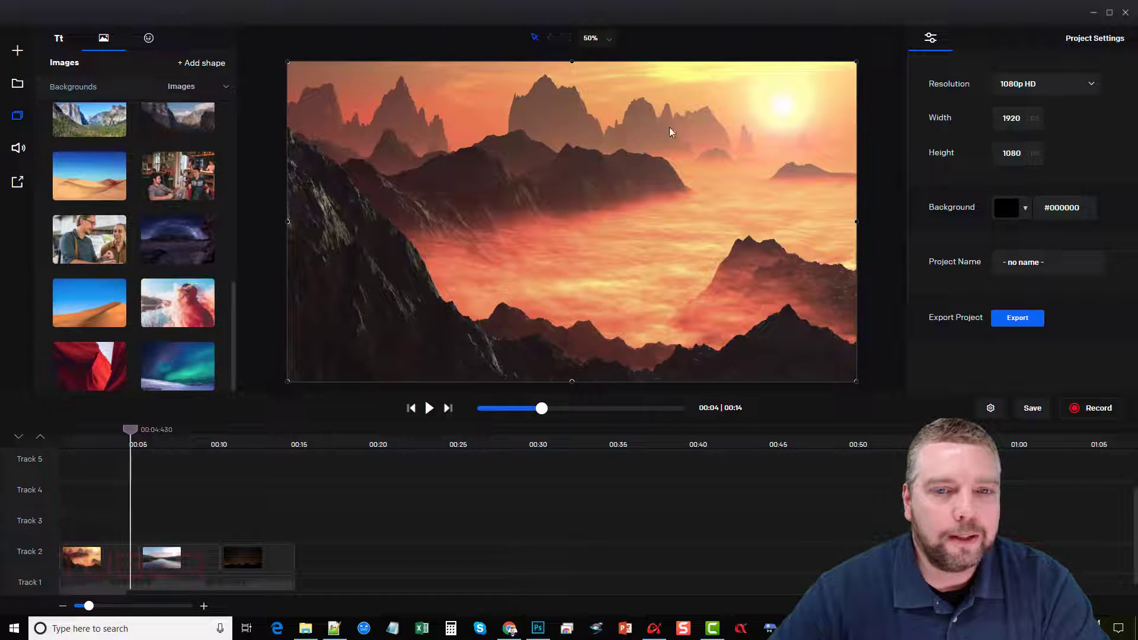
left_click(263, 286)
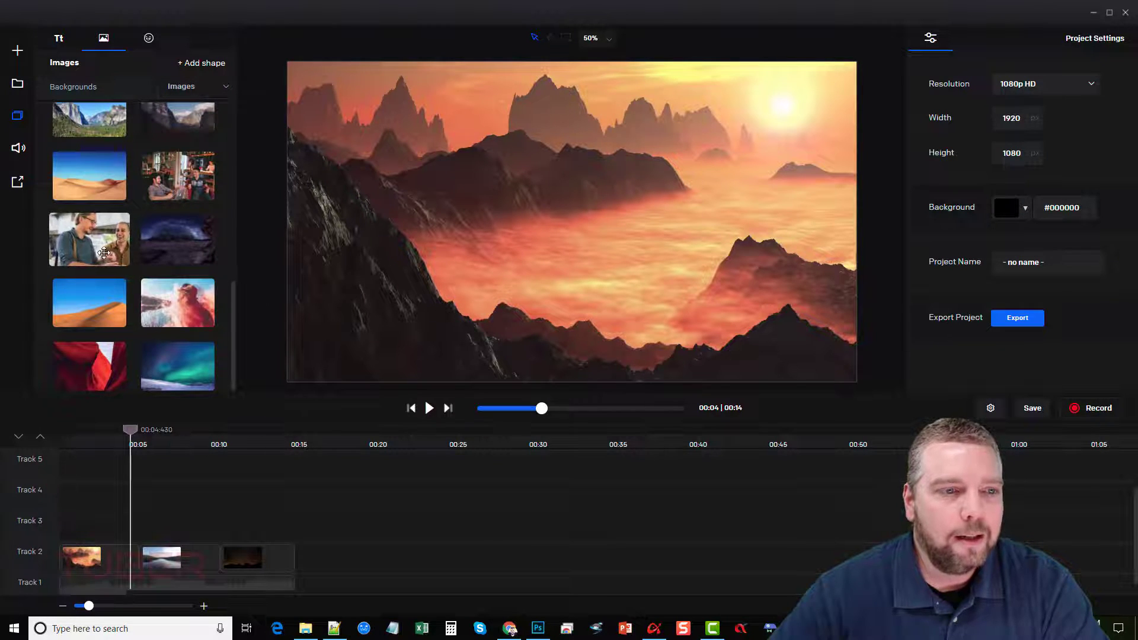
left_click_drag(93, 236, 633, 169)
left_click_drag(346, 95, 579, 247)
left_click_drag(664, 309, 702, 141)
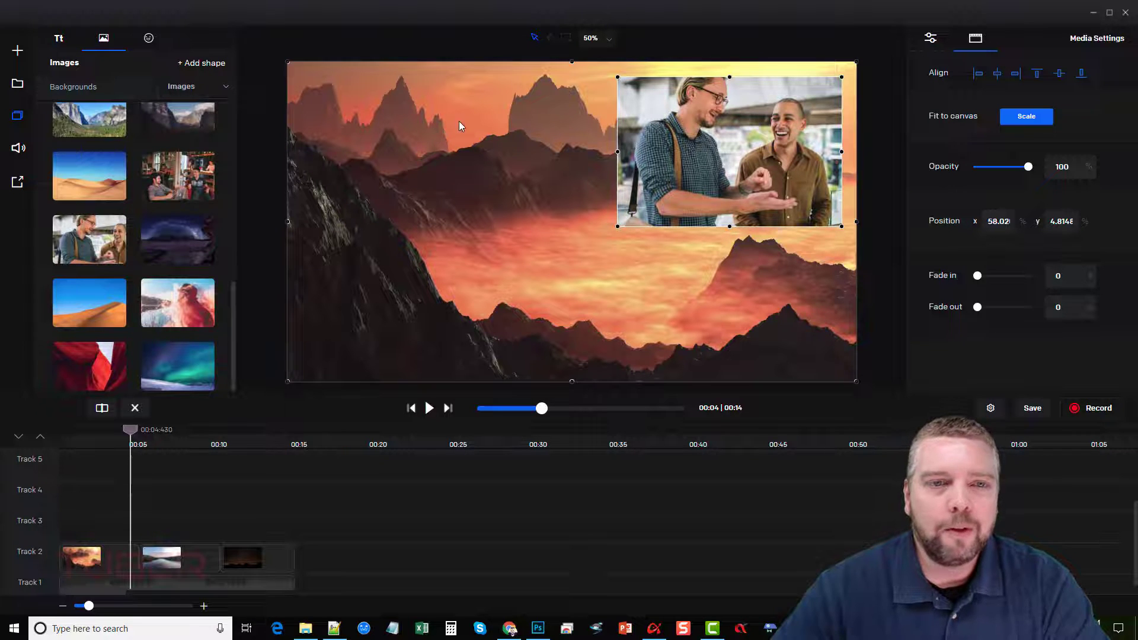
- Try shrinking the two-men photo further and placing it in the canvas's lower-right corner at about x 68.5%, y 62.4%
left_click_drag(771, 171, 755, 320)
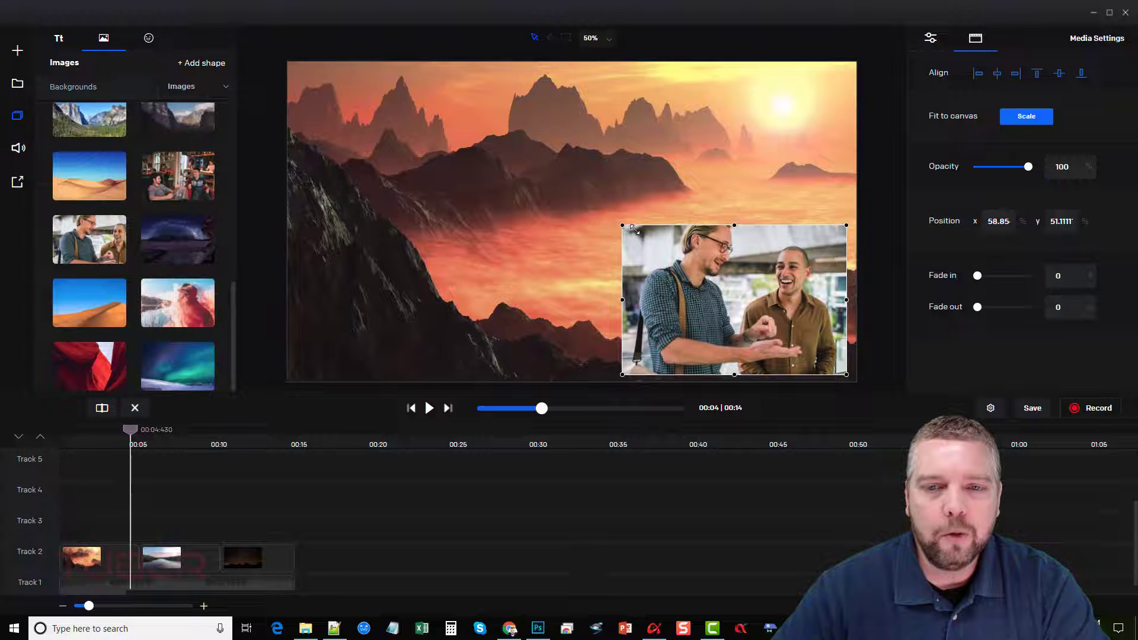
left_click_drag(623, 226, 681, 262)
left_click_drag(727, 290, 729, 290)
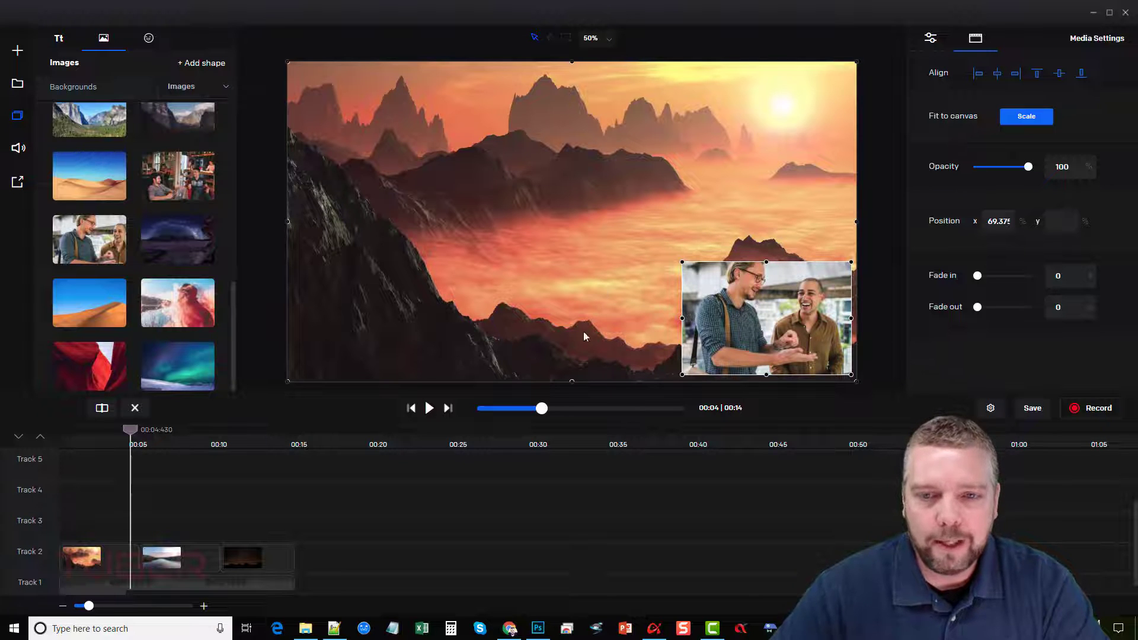
left_click_drag(788, 295, 784, 294)
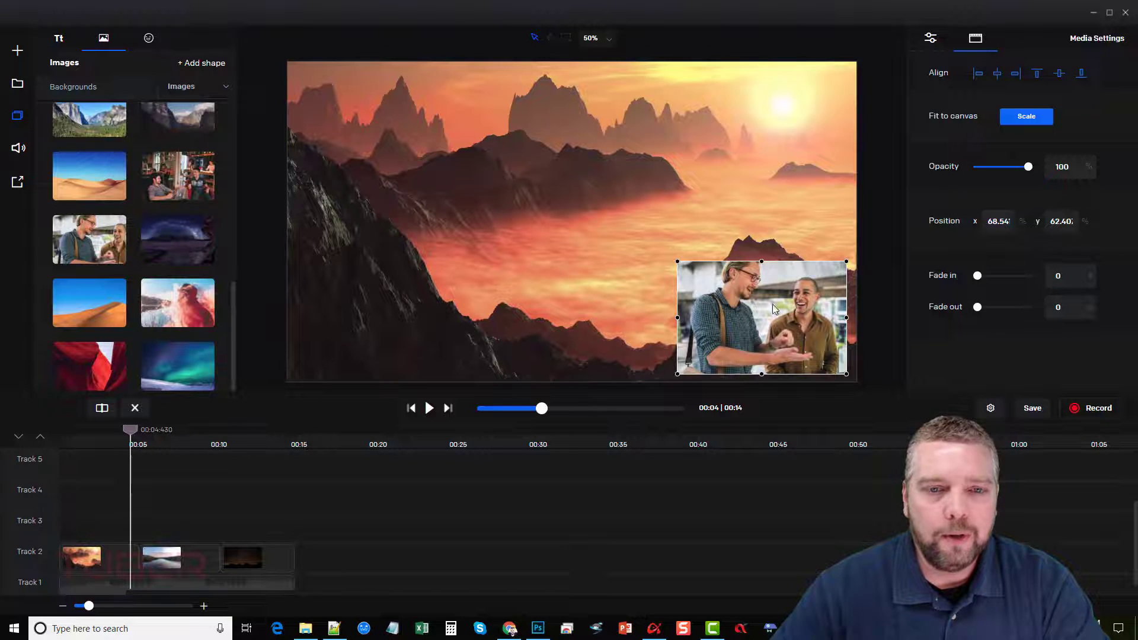
- Move the two-men photo near the canvas centre and delete its clip from Track 8
left_click_drag(773, 304, 601, 226)
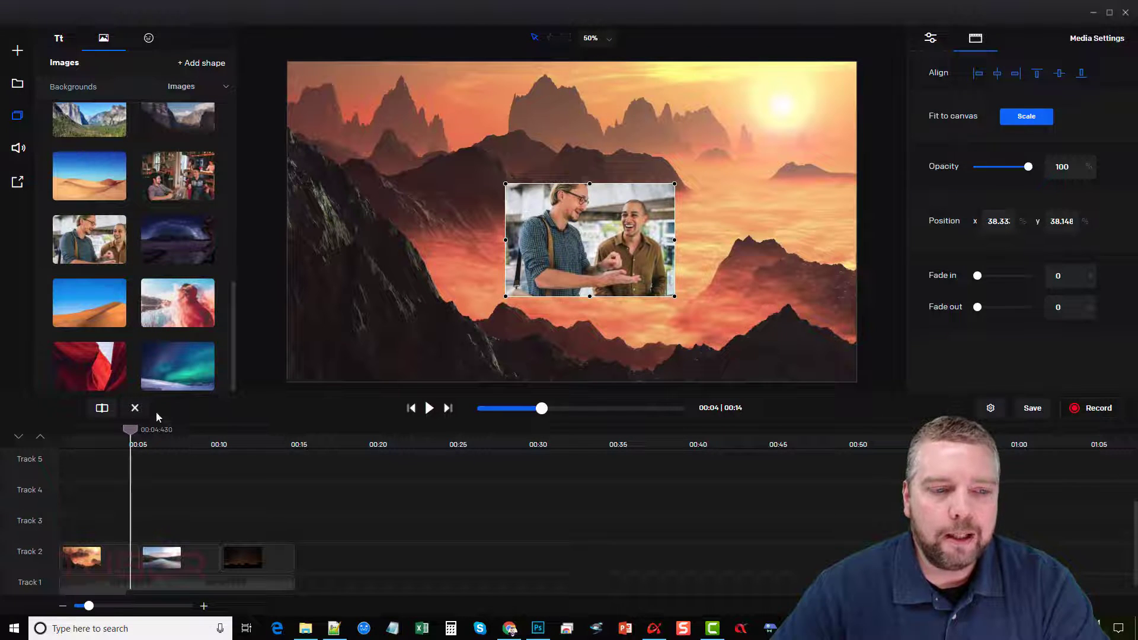
scroll(166, 499, "up", 3)
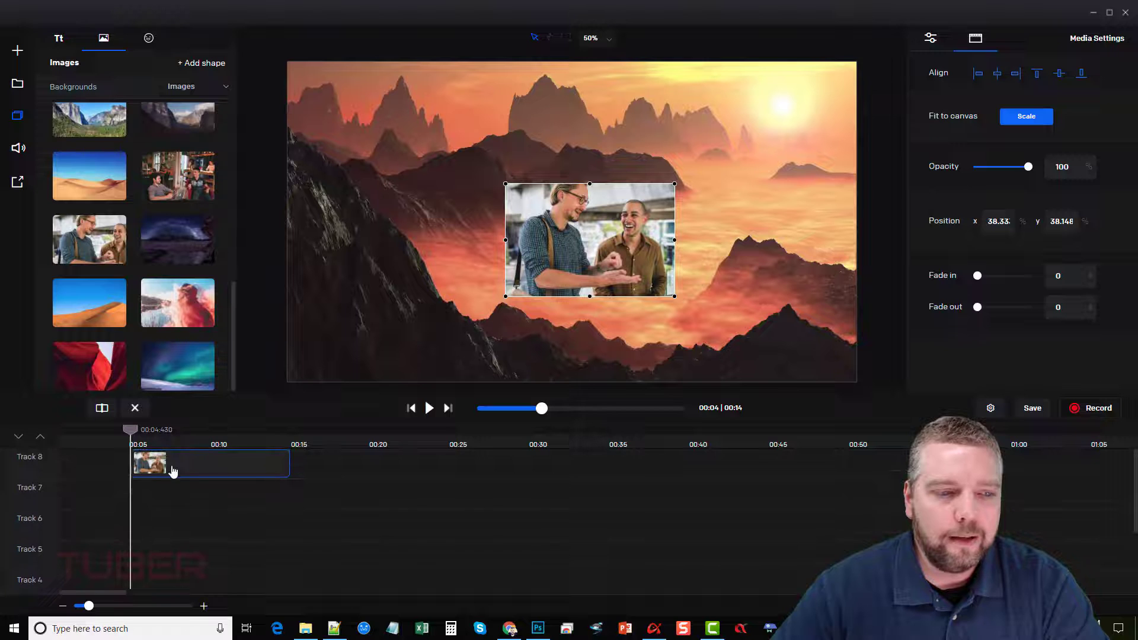
left_click(135, 408)
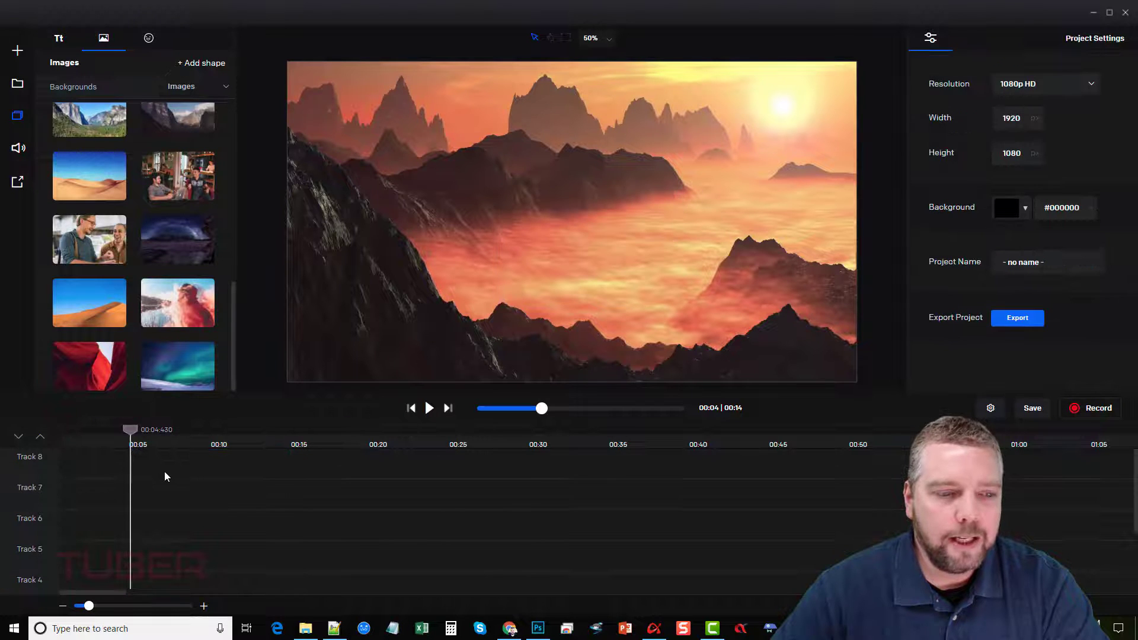
scroll(169, 471, "down", 3)
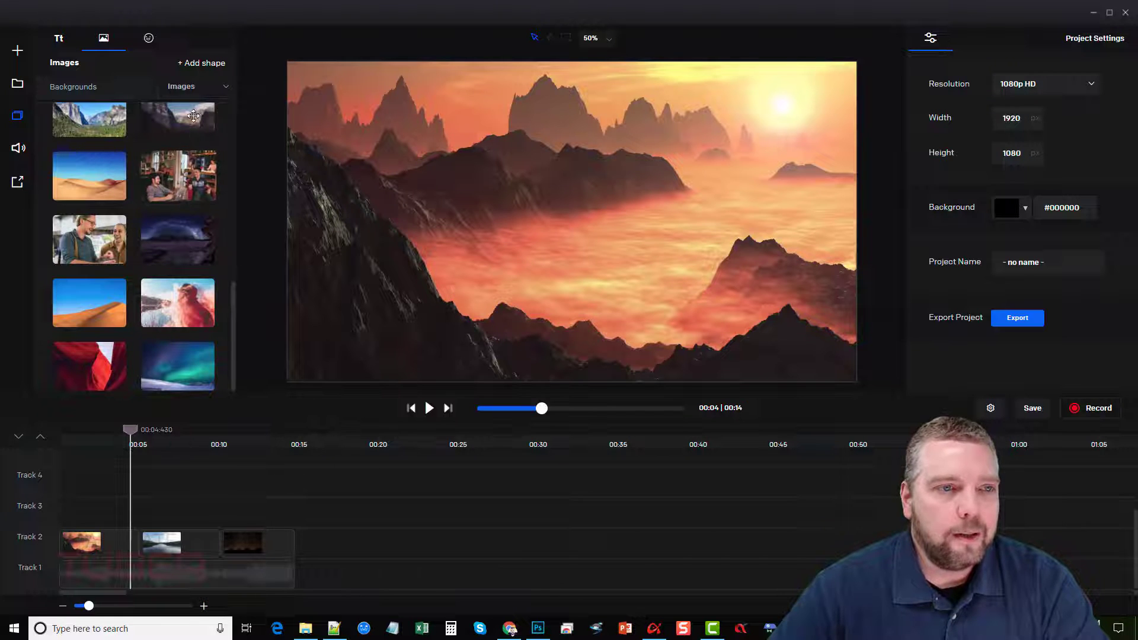
- Add a white rectangle shape and resize it to cover the entire canvas
left_click(203, 64)
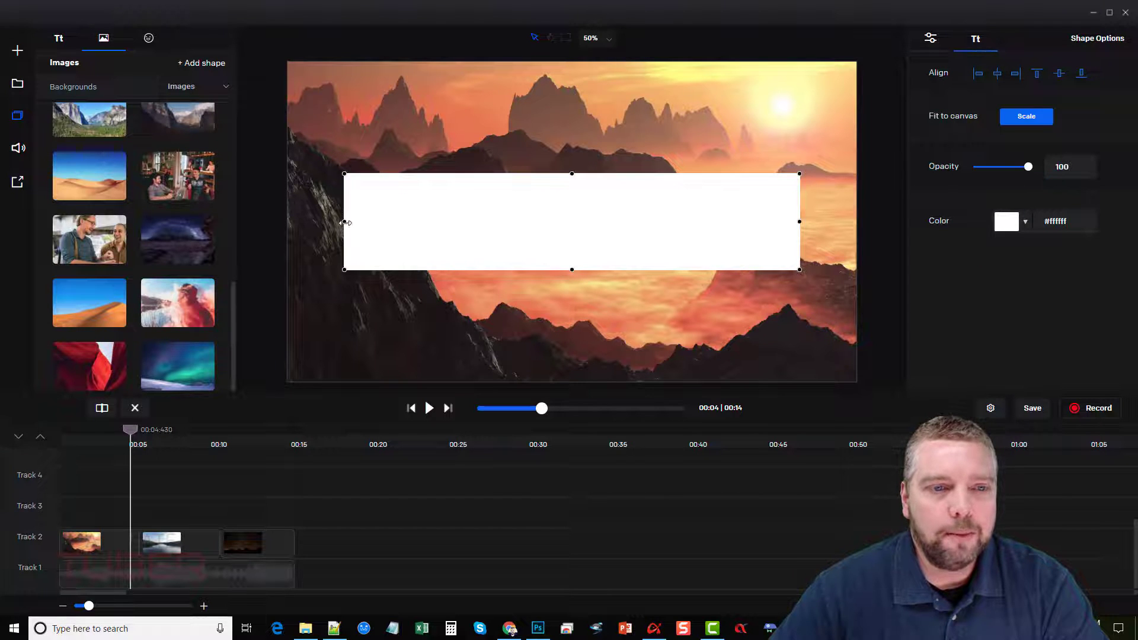
left_click_drag(345, 223, 584, 235)
left_click_drag(656, 243, 365, 135)
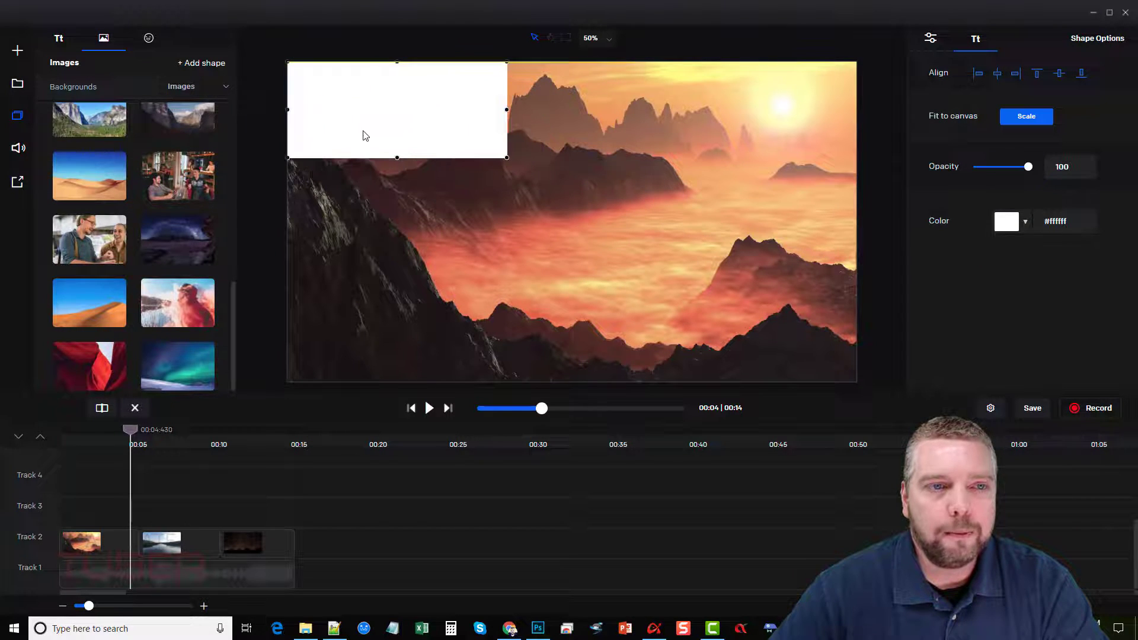
left_click_drag(505, 159, 856, 380)
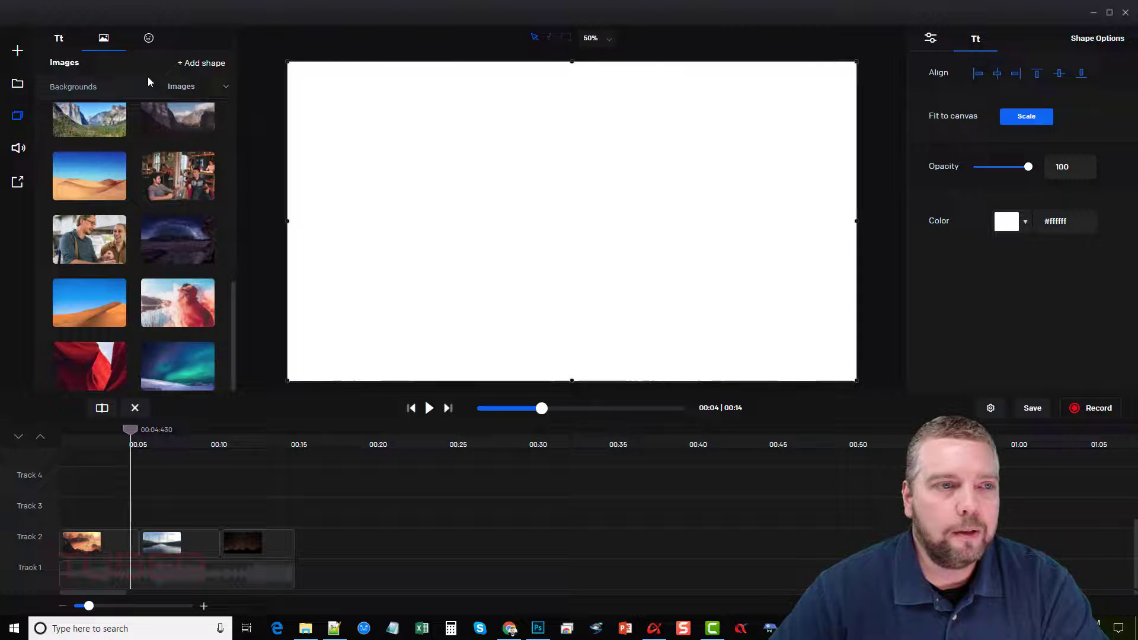
- Add a text layer with the placeholder wording over the white shape and set its color to black (#000000)
left_click(59, 38)
left_click(205, 64)
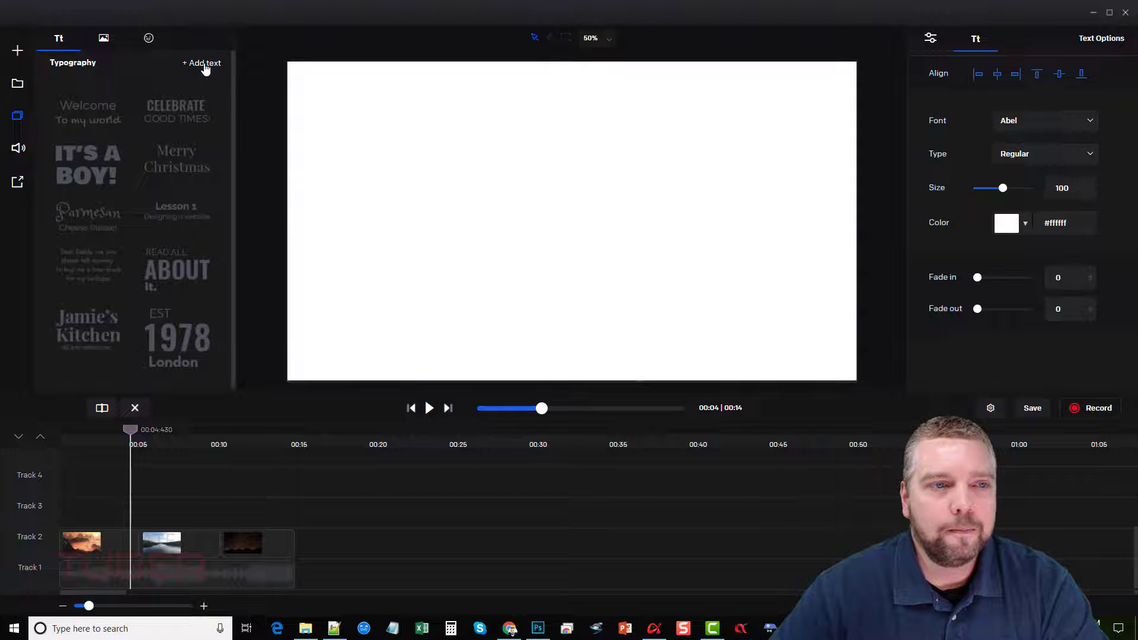
left_click(1026, 226)
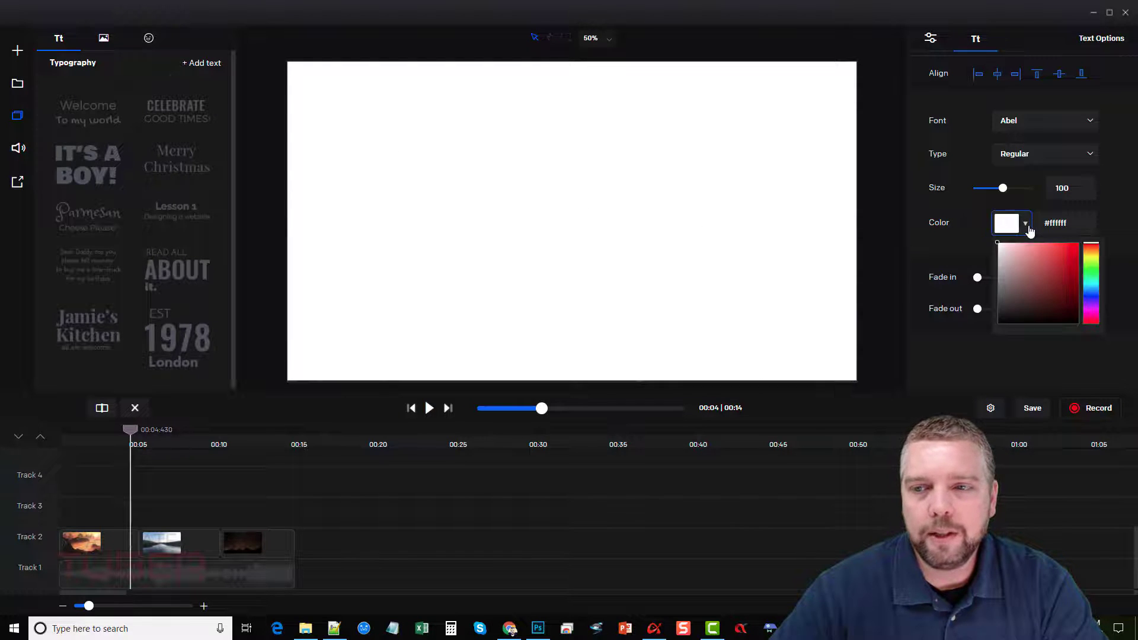
left_click_drag(1020, 271, 917, 330)
left_click(621, 226)
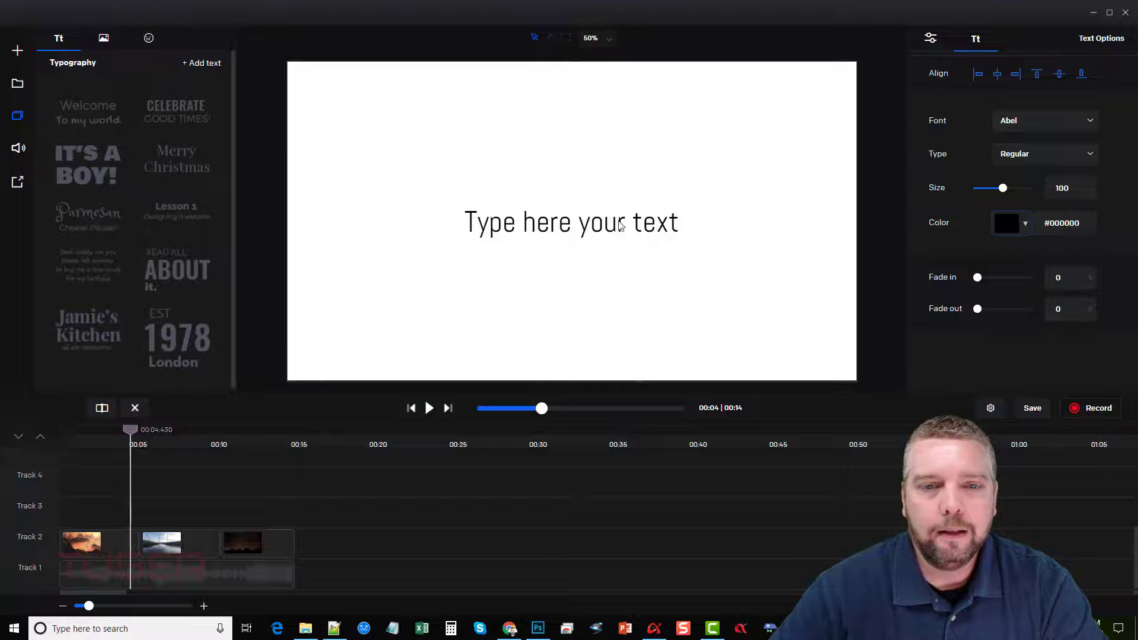
double_click(603, 223)
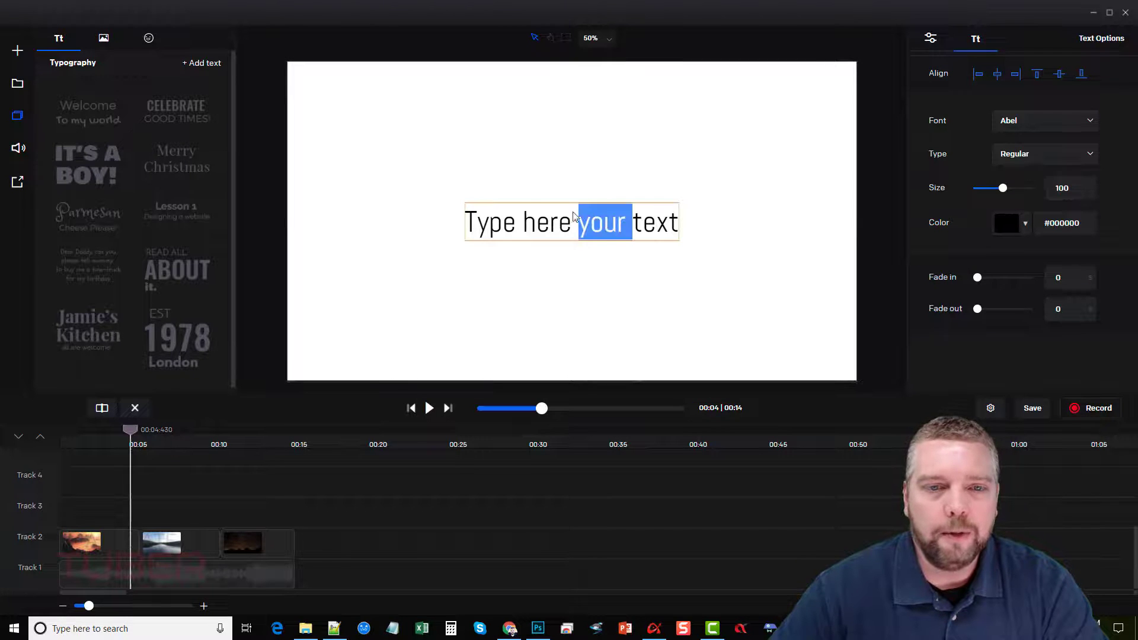
left_click(516, 222)
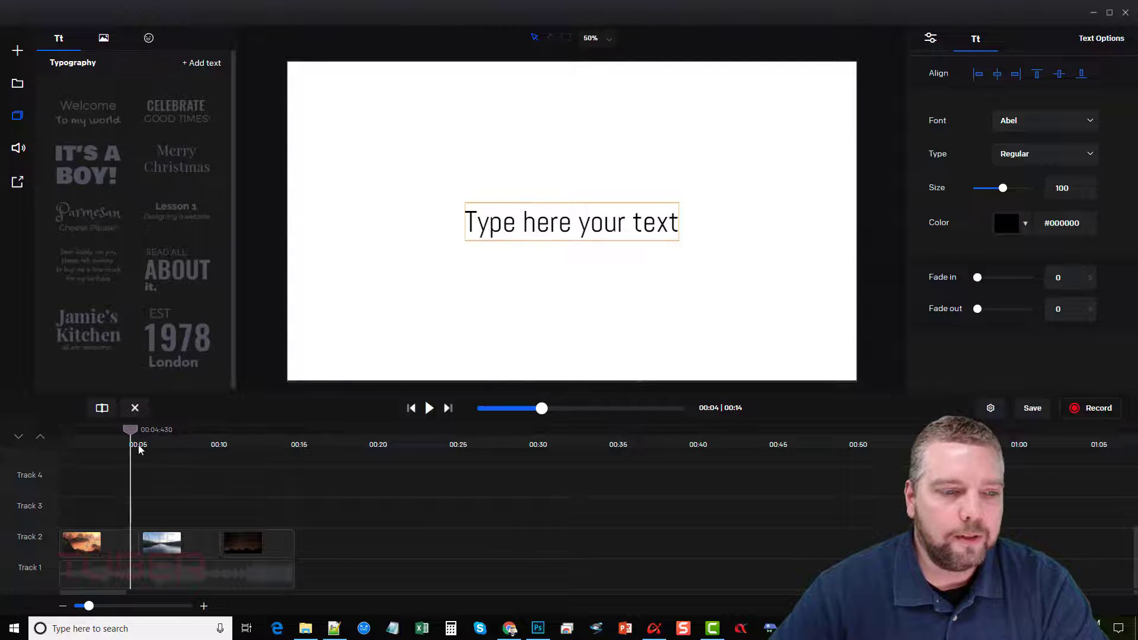
- Move the white shape clip to Track 3 and the text clip to Track 4, directly above the footage
scroll(151, 477, "up", 4)
scroll(155, 477, "up", 2)
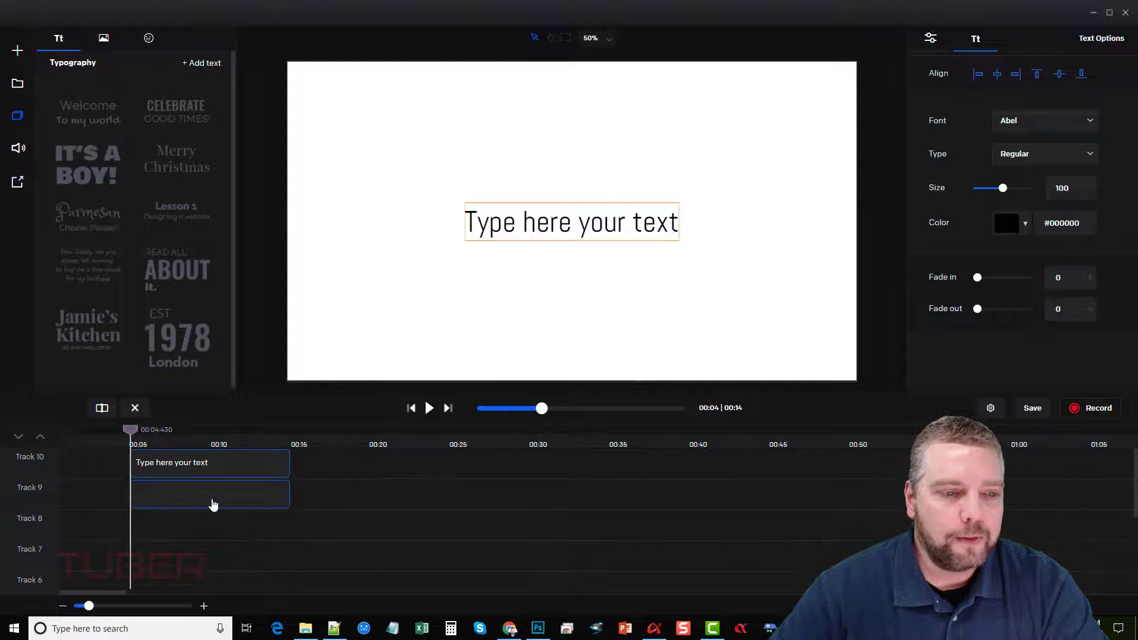
left_click(213, 505)
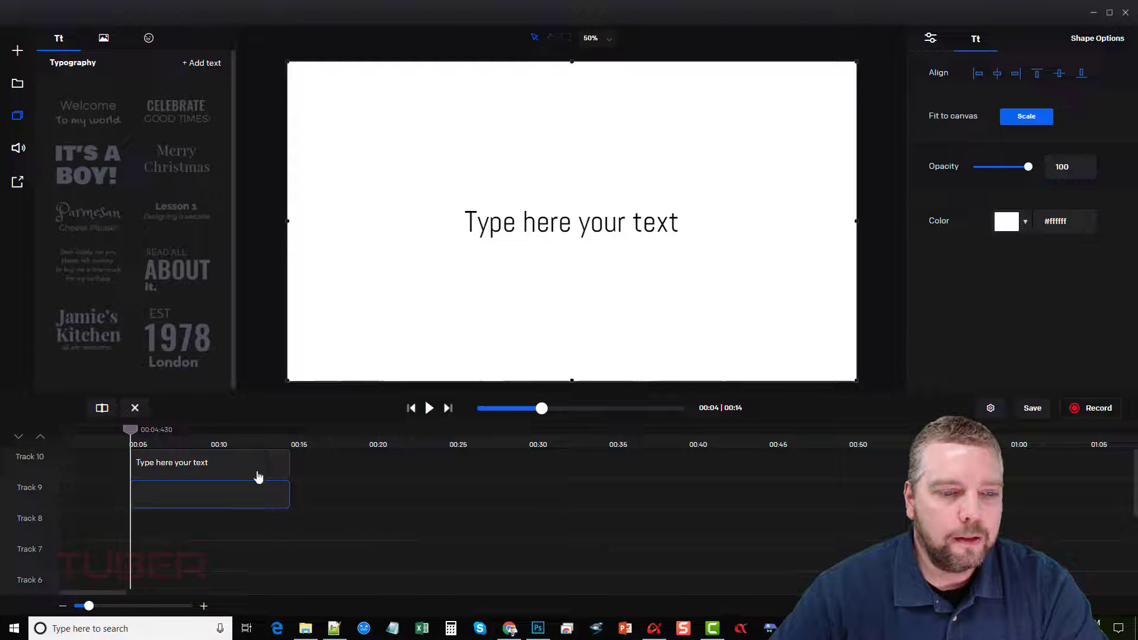
left_click_drag(232, 467, 247, 506)
left_click(217, 580)
left_click_drag(211, 473, 214, 570)
scroll(213, 528, "up", 2)
left_click_drag(213, 524, 216, 552)
scroll(247, 506, "down", 2)
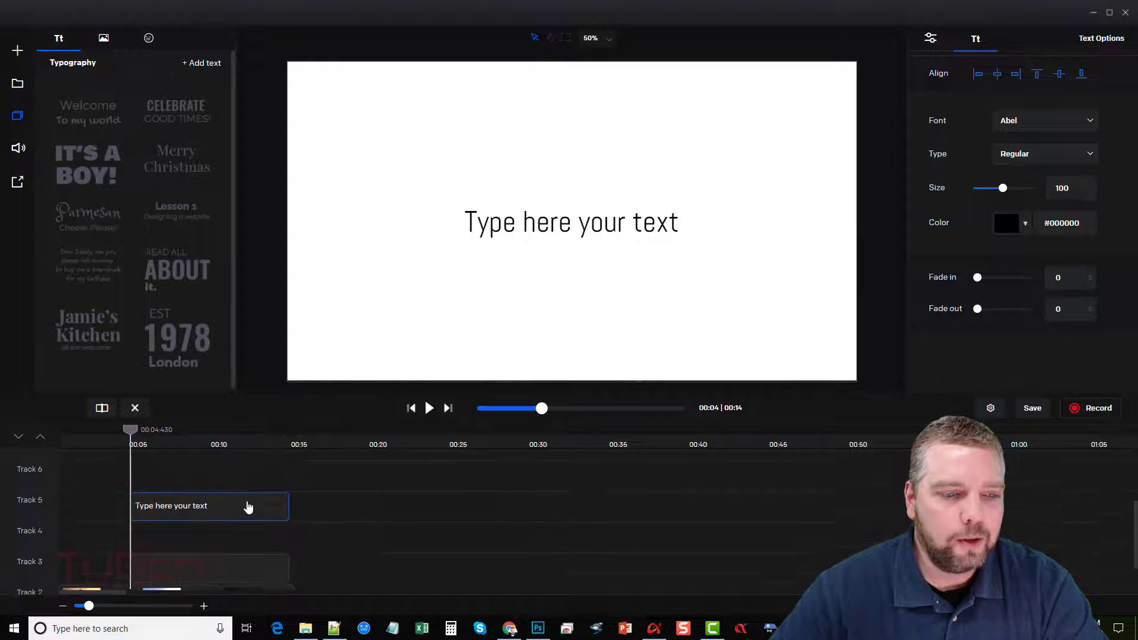
left_click_drag(231, 529, 231, 529)
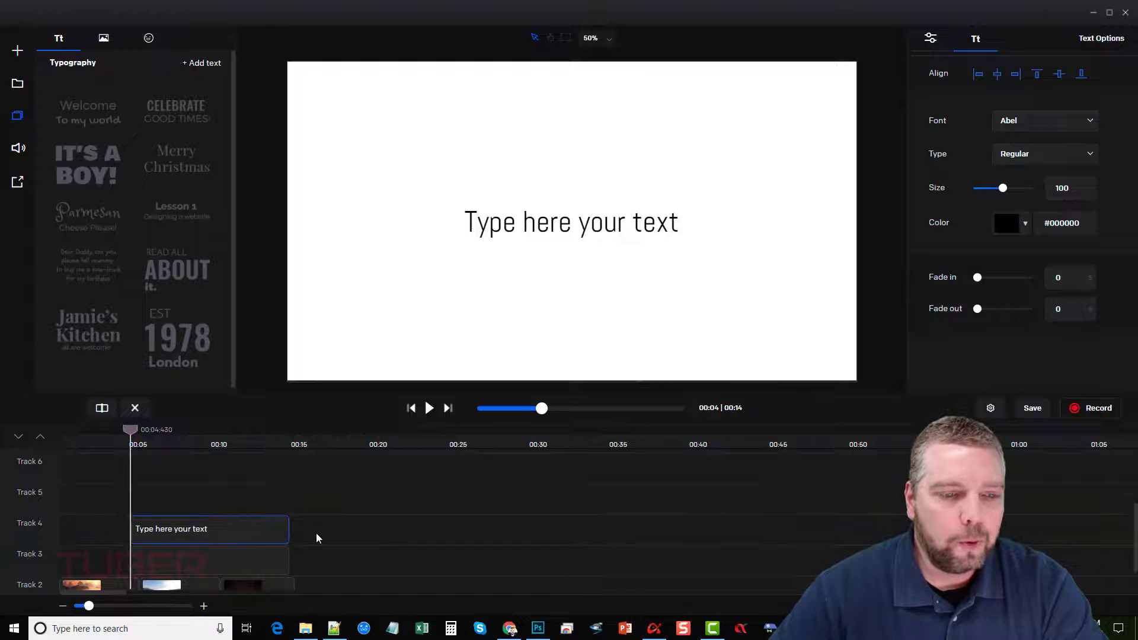
- Select the white shape clip on Track 3 and the text clip on Track 4 alternately to inspect their options
scroll(317, 537, "down", 1)
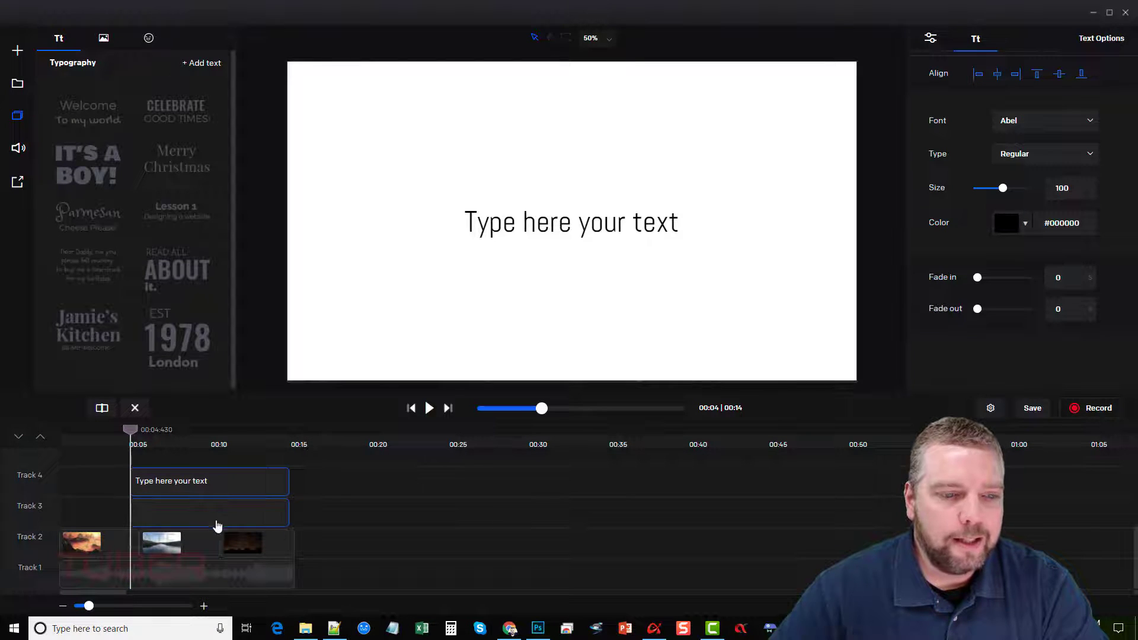
left_click(275, 514)
left_click(281, 492)
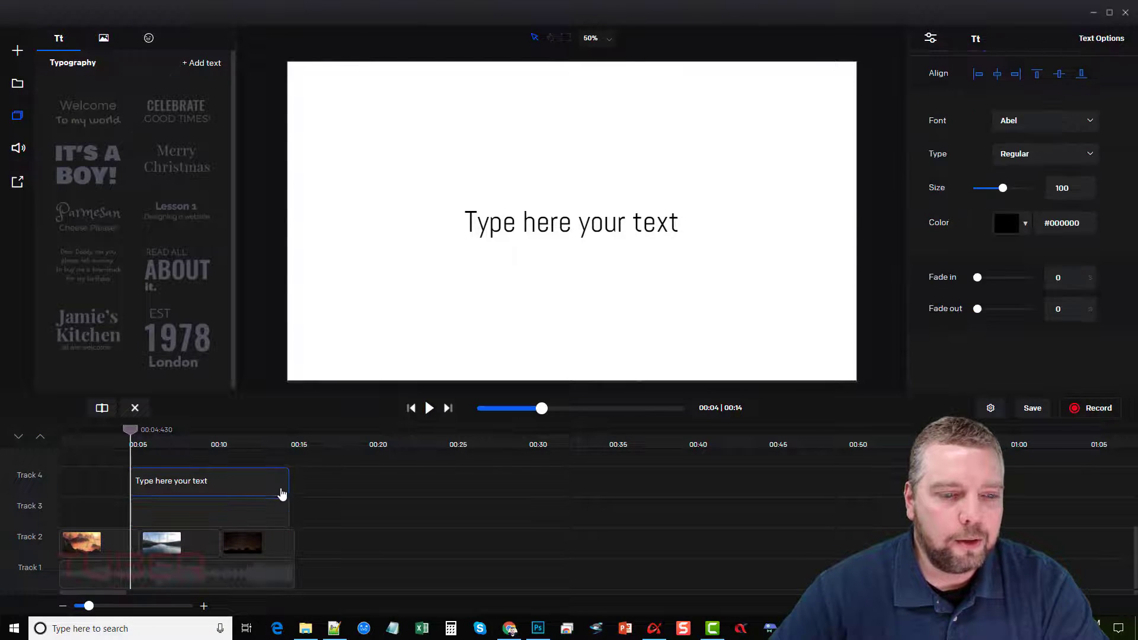
left_click(271, 515)
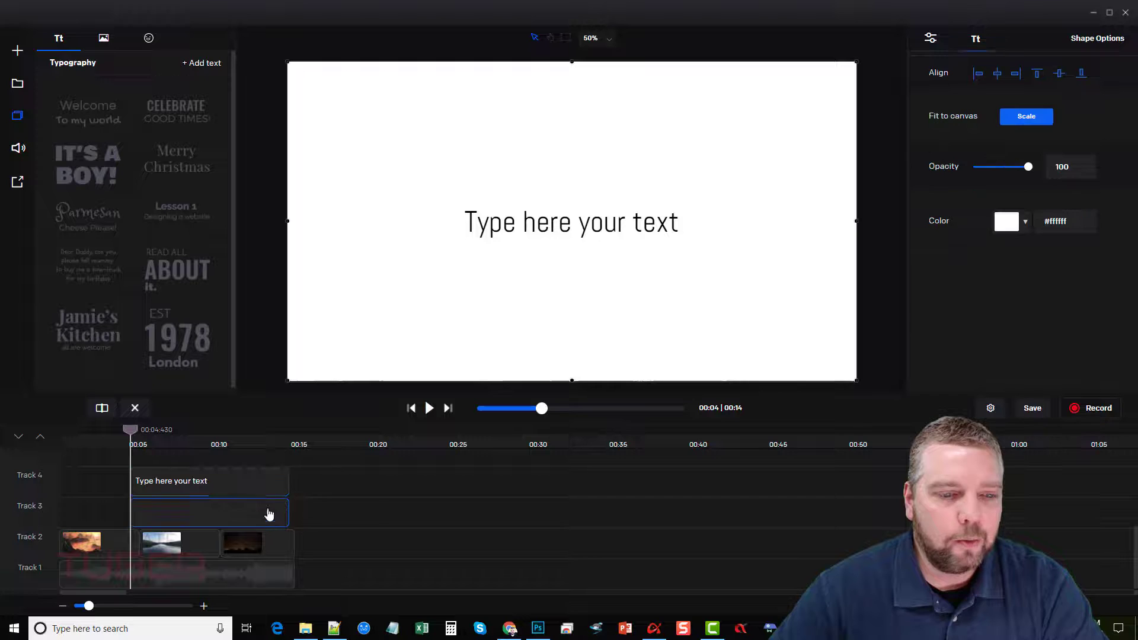
left_click(281, 483)
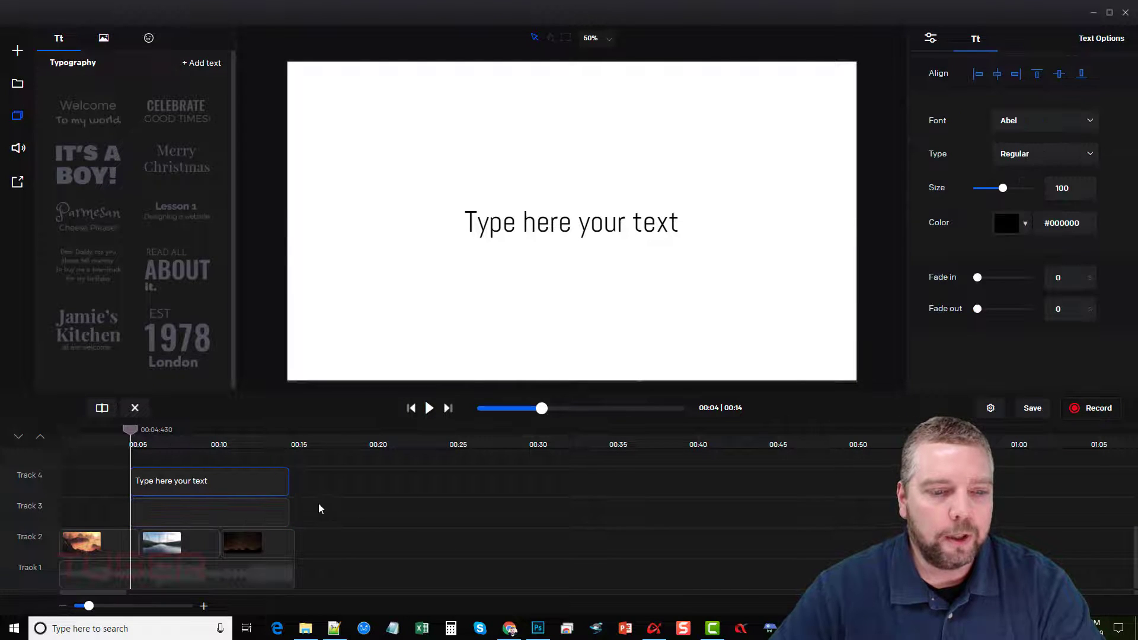
left_click(283, 512)
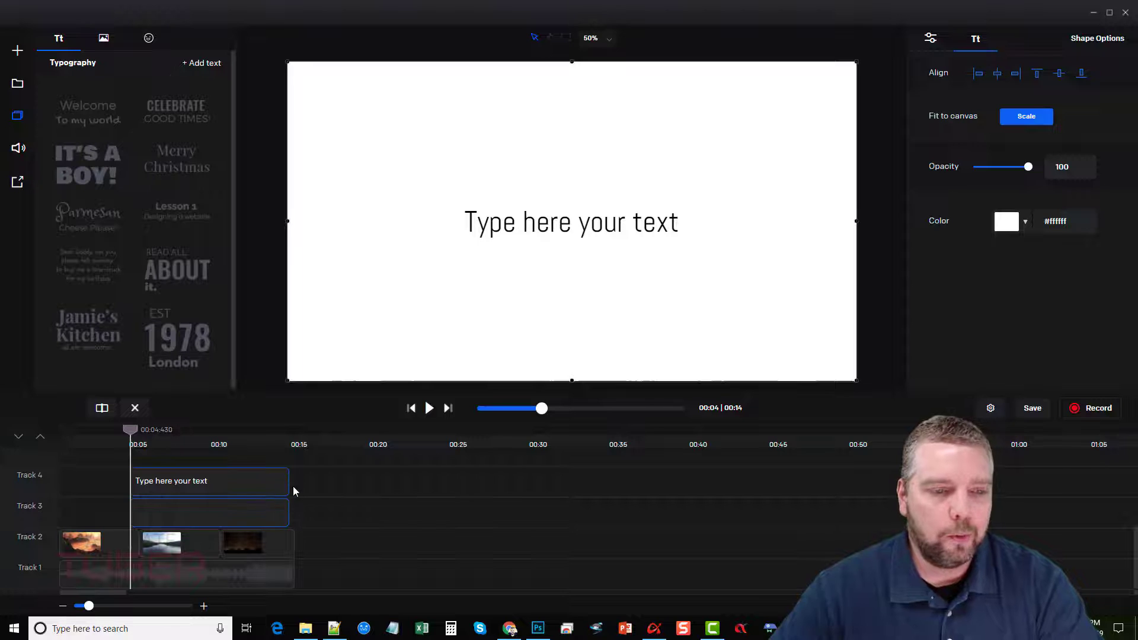
- Shift the text and white shape clips together to start with the lake clip, and play back their appearance
mouse_move(265, 486)
left_mouse_down()
mouse_move(292, 486)
mouse_move(265, 515)
mouse_move(236, 521)
mouse_move(242, 493)
mouse_move(261, 489)
left_mouse_up()
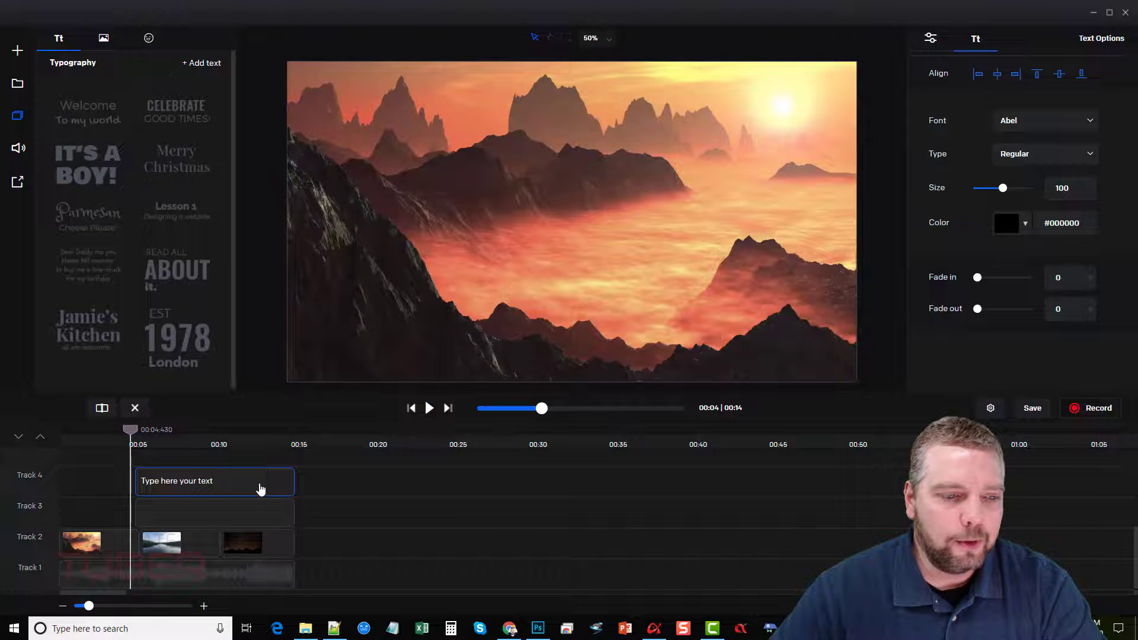
left_click_drag(133, 431, 151, 431)
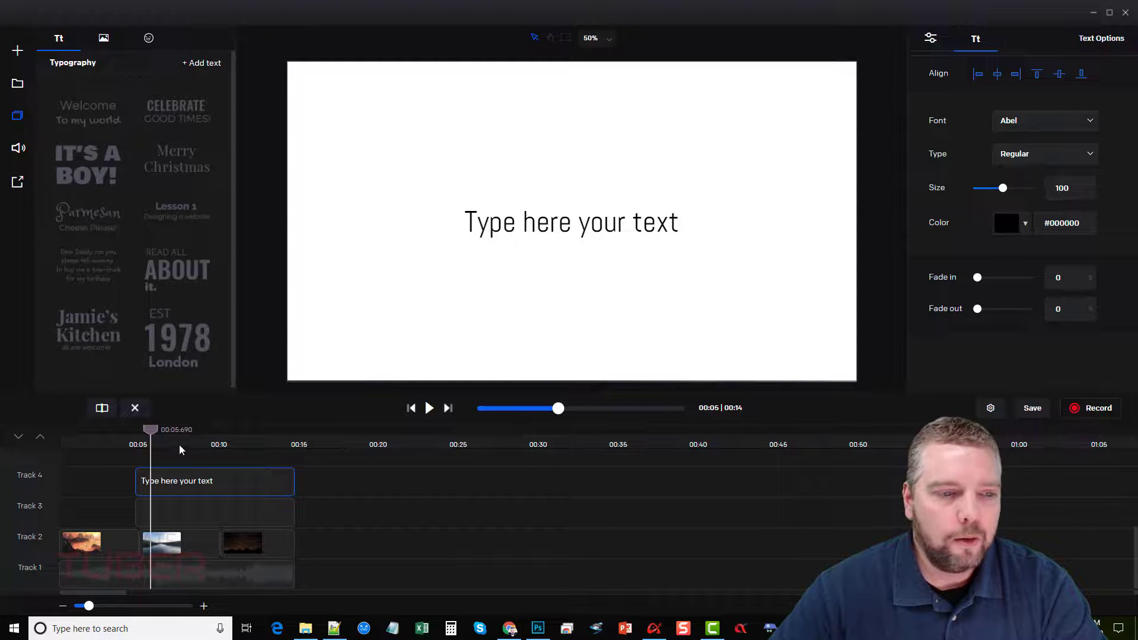
left_click_drag(148, 429, 118, 429)
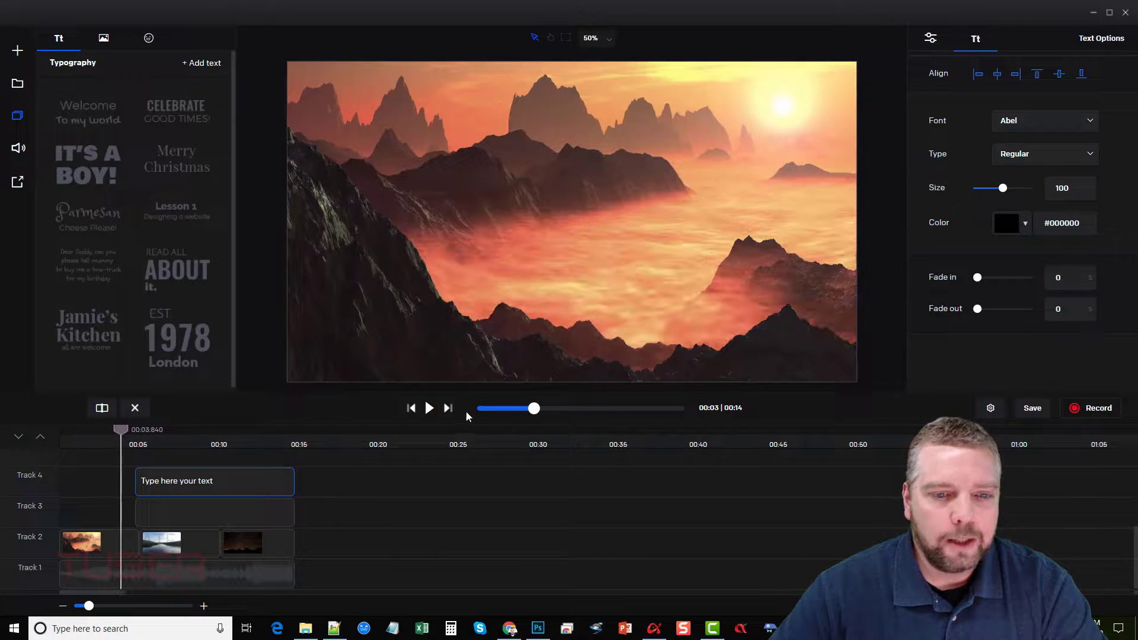
left_click(429, 409)
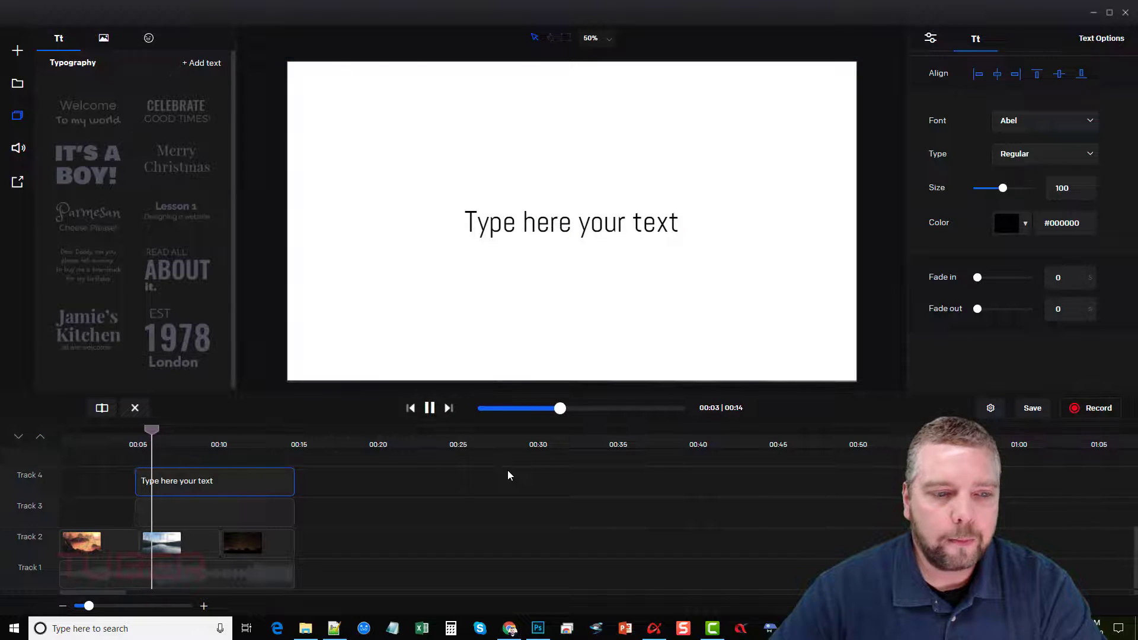
left_click(431, 409)
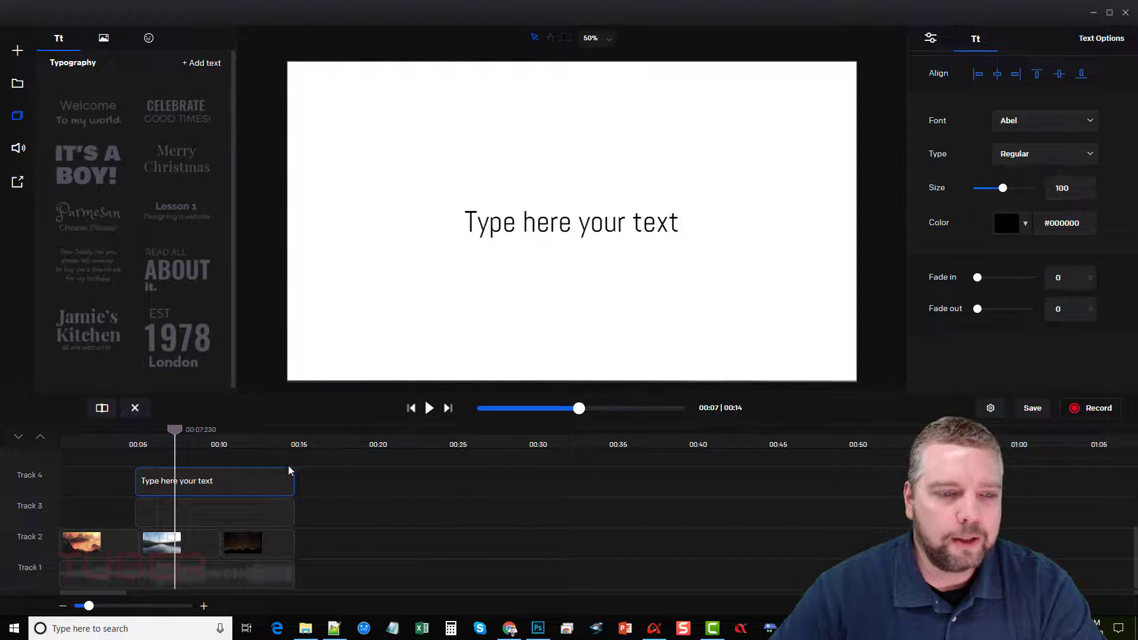
- Trim the text clip and the white shape clip to end at about 7.23 seconds
left_click_drag(291, 477, 171, 477)
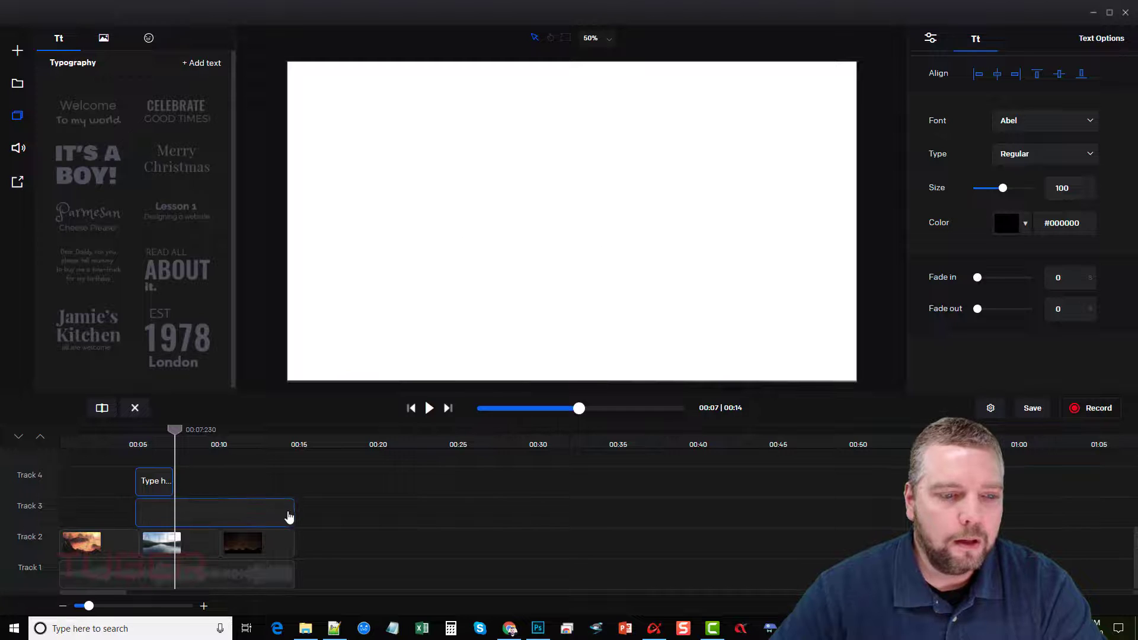
left_click_drag(288, 518, 173, 514)
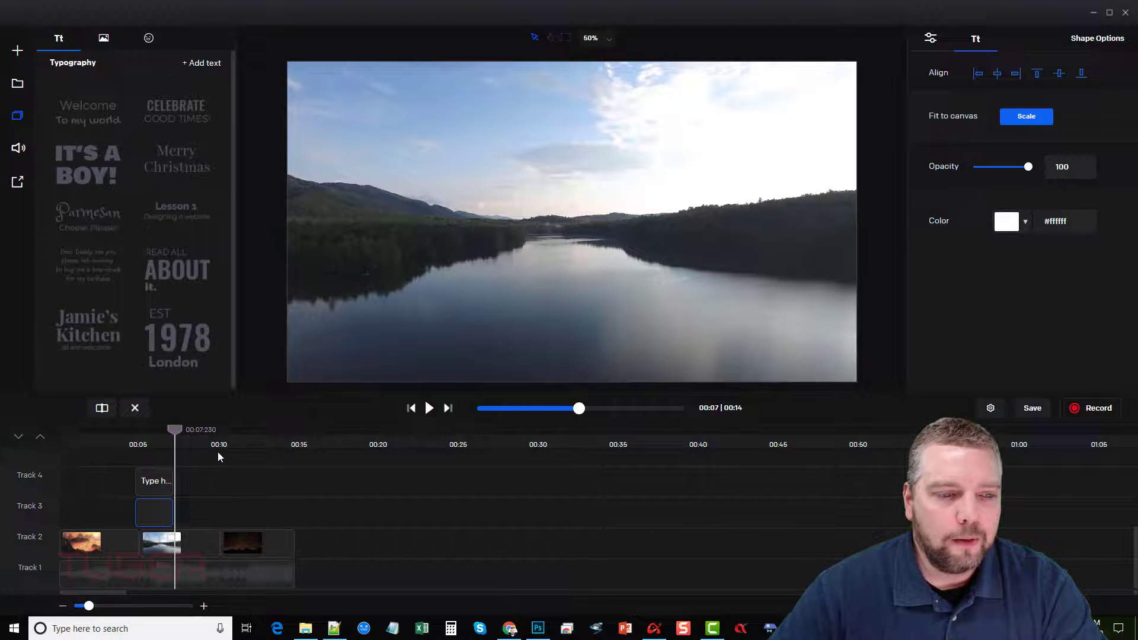
left_click_drag(174, 429, 162, 429)
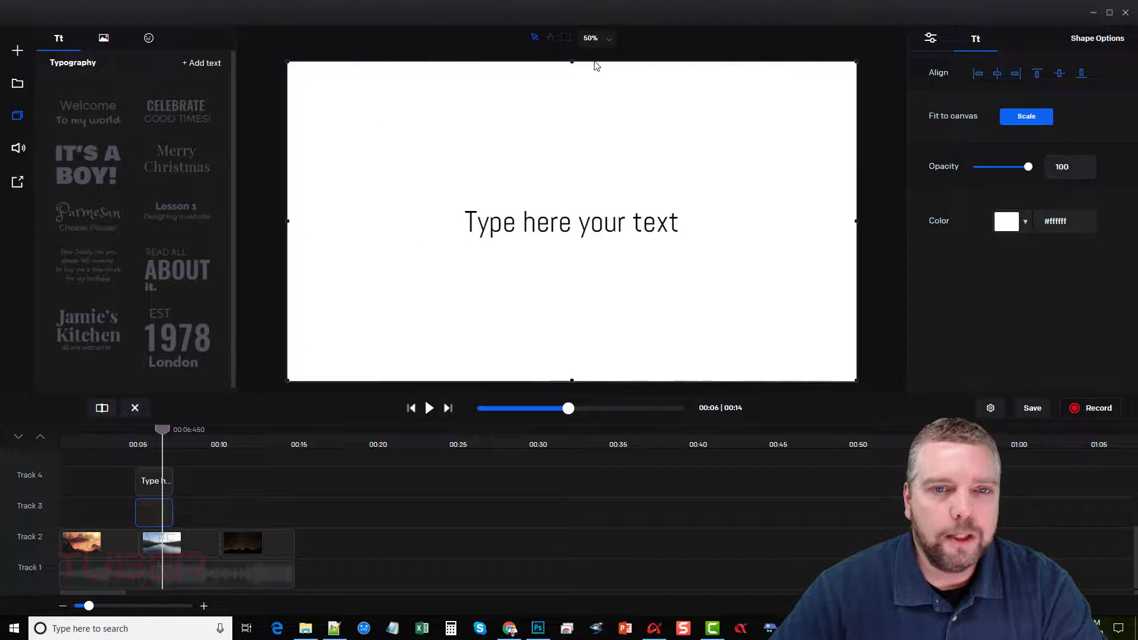
- Shrink the white shape to a strip along the bottom of the canvas and move the text onto it
left_click_drag(572, 61, 572, 314)
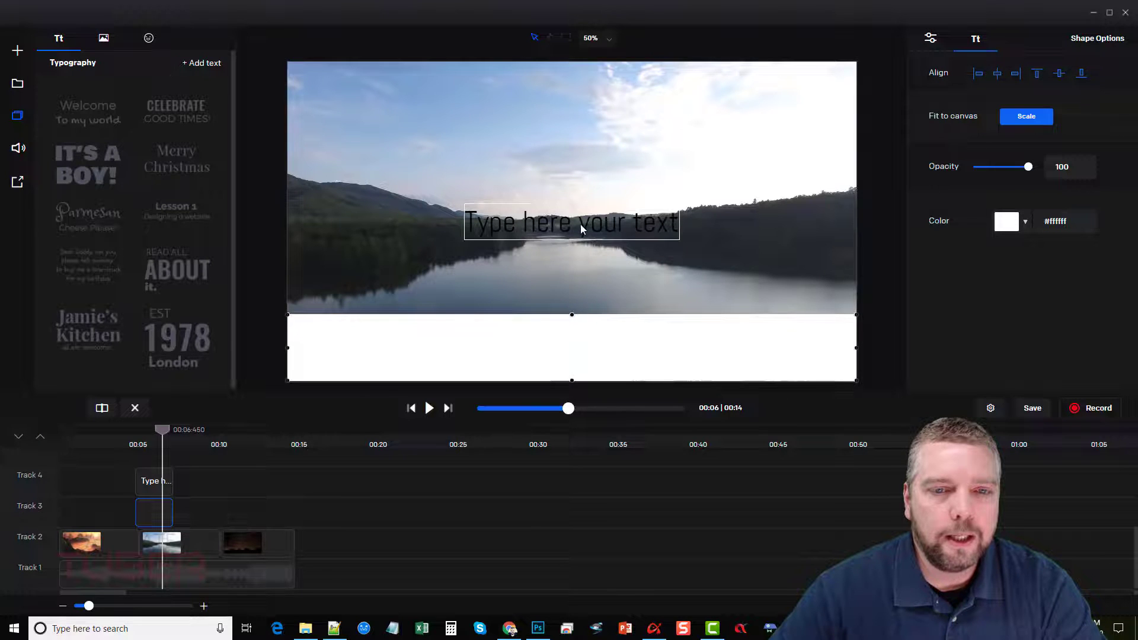
double_click(581, 228)
left_click(621, 223)
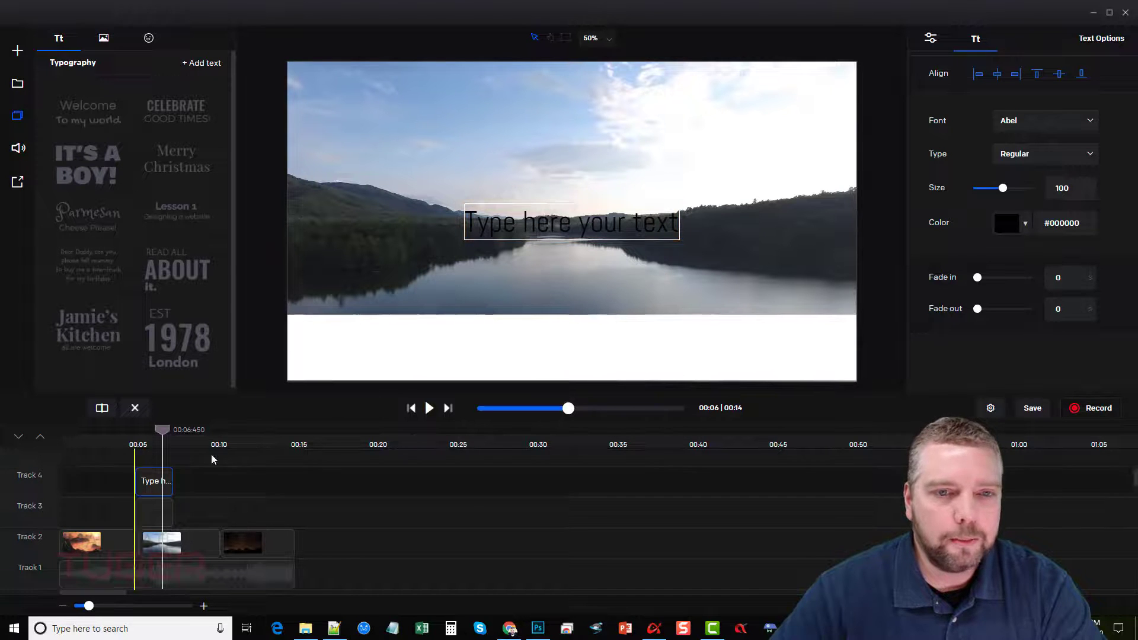
left_click_drag(552, 214, 530, 353)
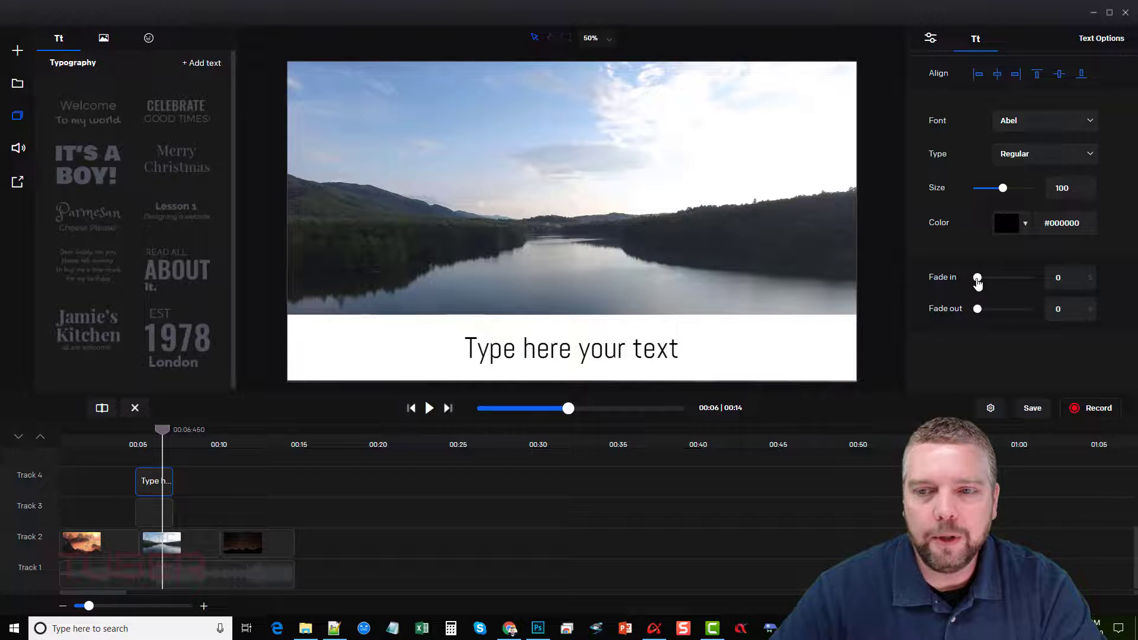
- Set the text's fade-in to 8.6 and play the section from just before the text clip
left_click_drag(978, 279, 1017, 286)
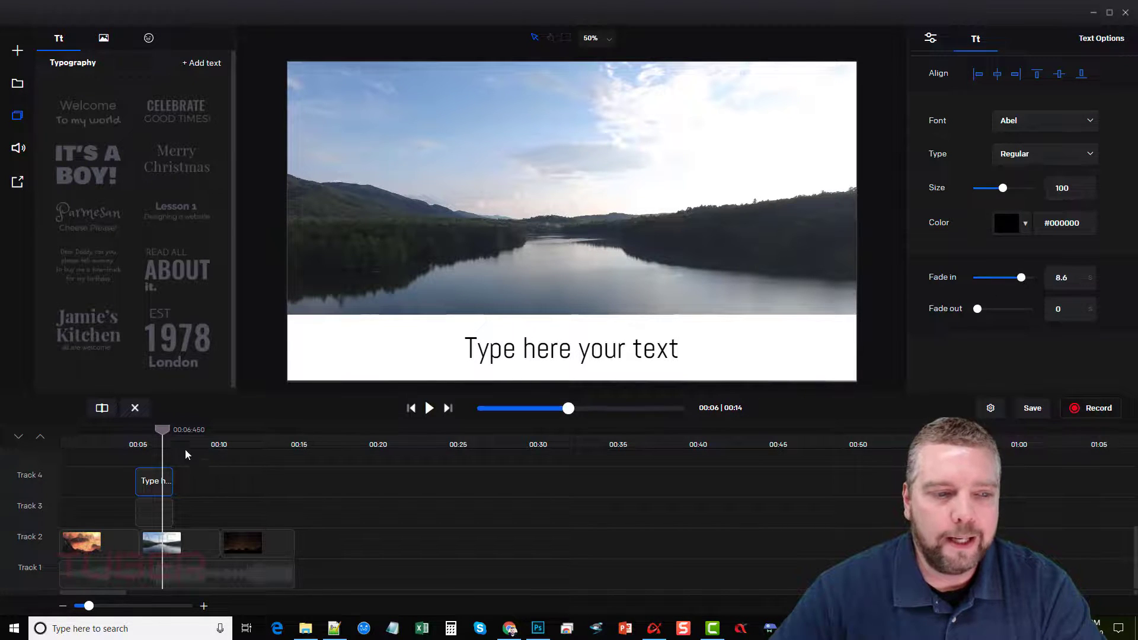
left_click_drag(158, 431, 130, 438)
left_click(430, 408)
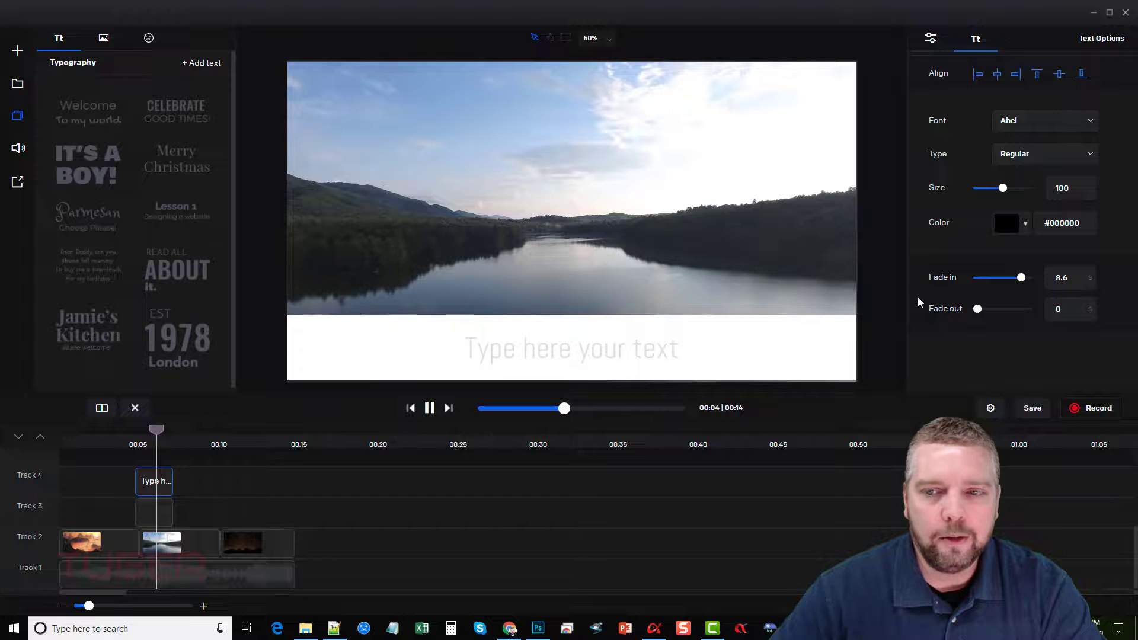
- Set the text's fade-in to 2.44 and replay the section from just before the text clip
left_click_drag(1021, 278, 989, 290)
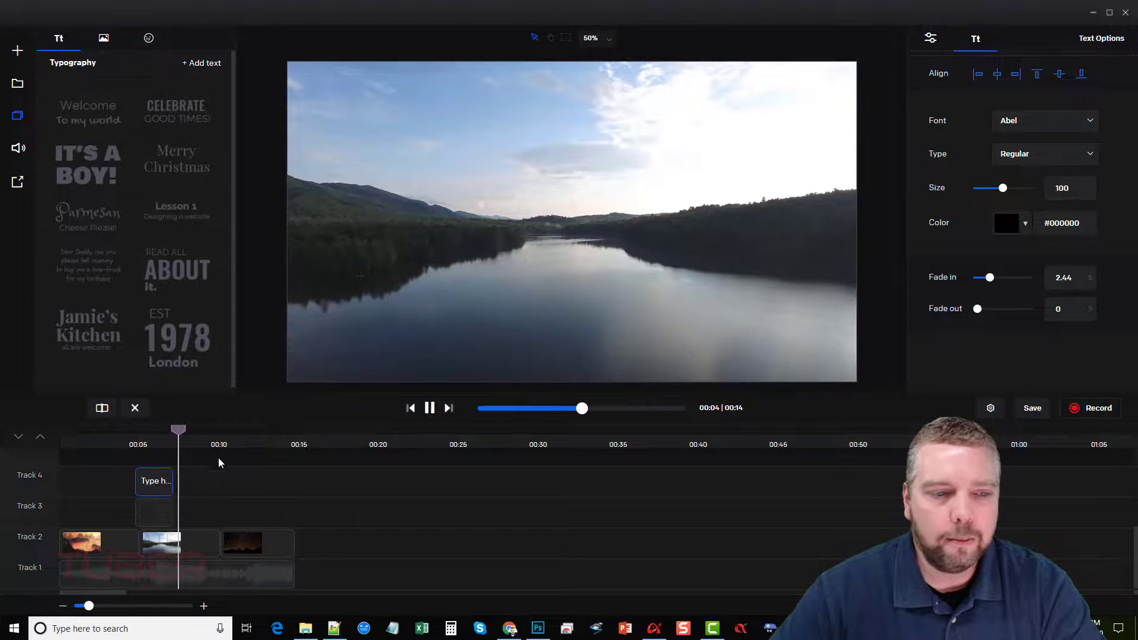
left_click(128, 441)
left_click(429, 408)
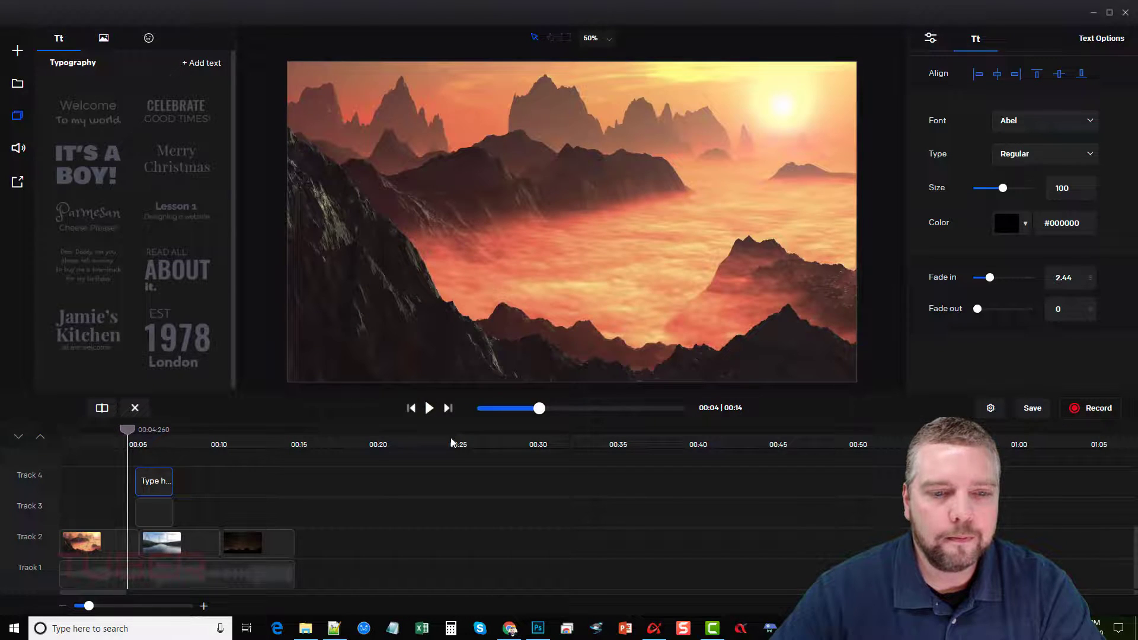
key("space")
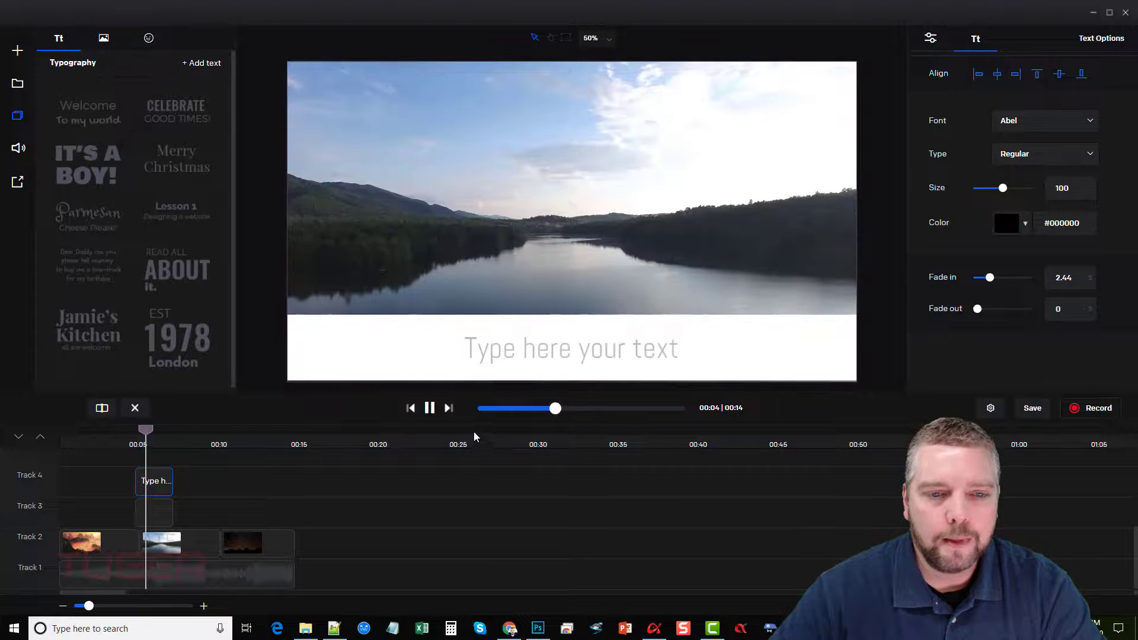
key("space")
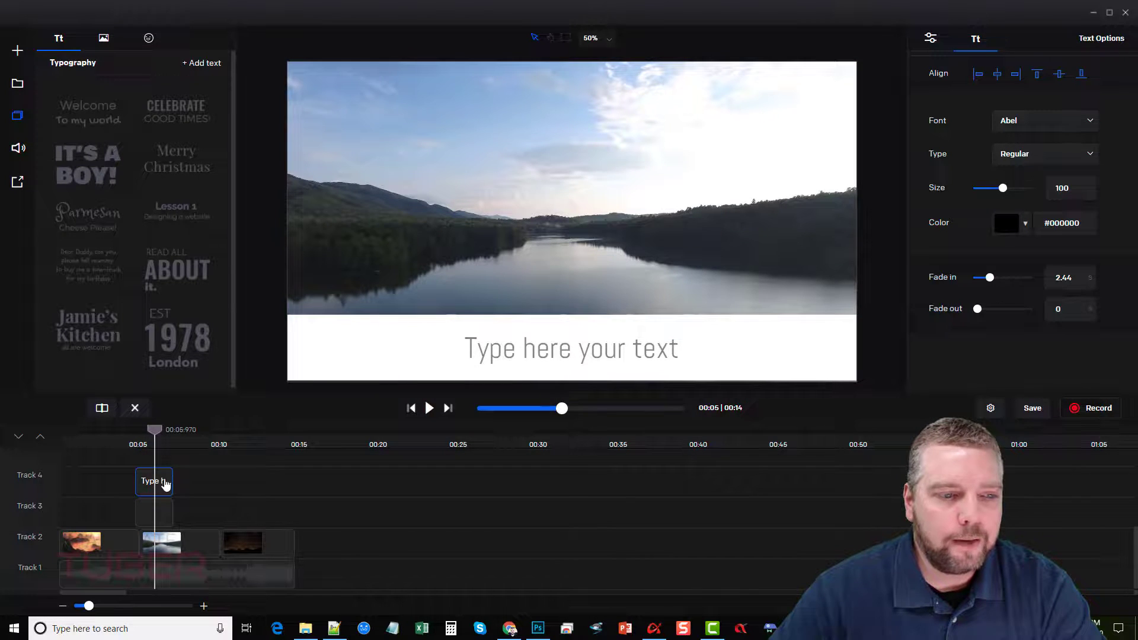
- Delete the text clip on Track 4 and the white shape clip on Track 3
left_click(135, 409)
left_click(166, 515)
left_click(135, 409)
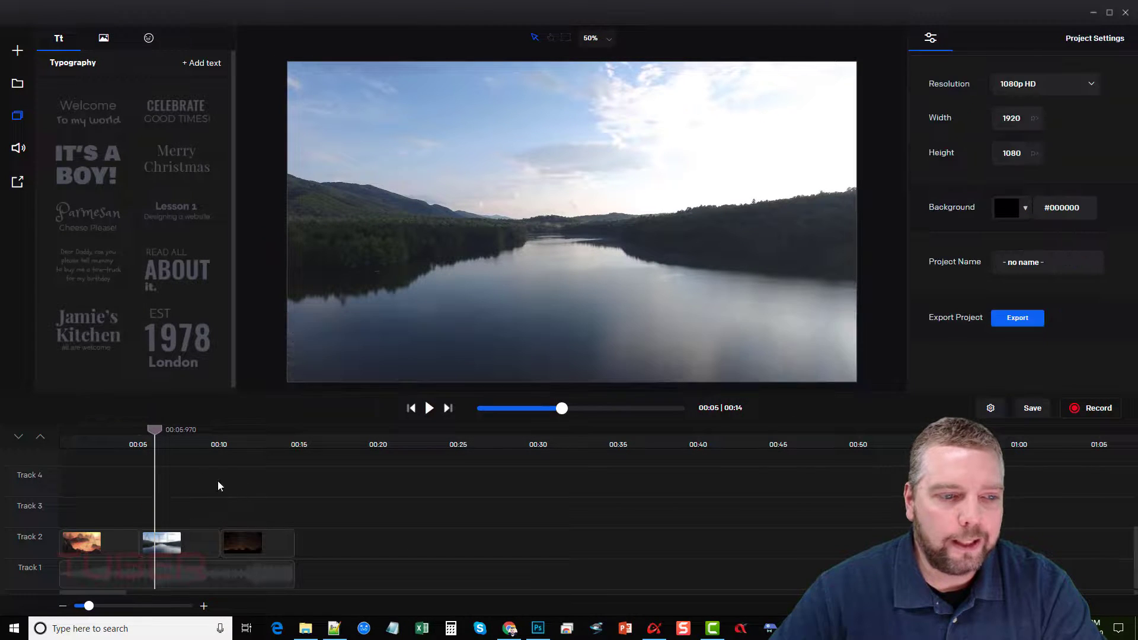
- Set the lake clip's fade-in to 4.65 and play the transition from the sunset clip
left_click(129, 438)
left_click(174, 551)
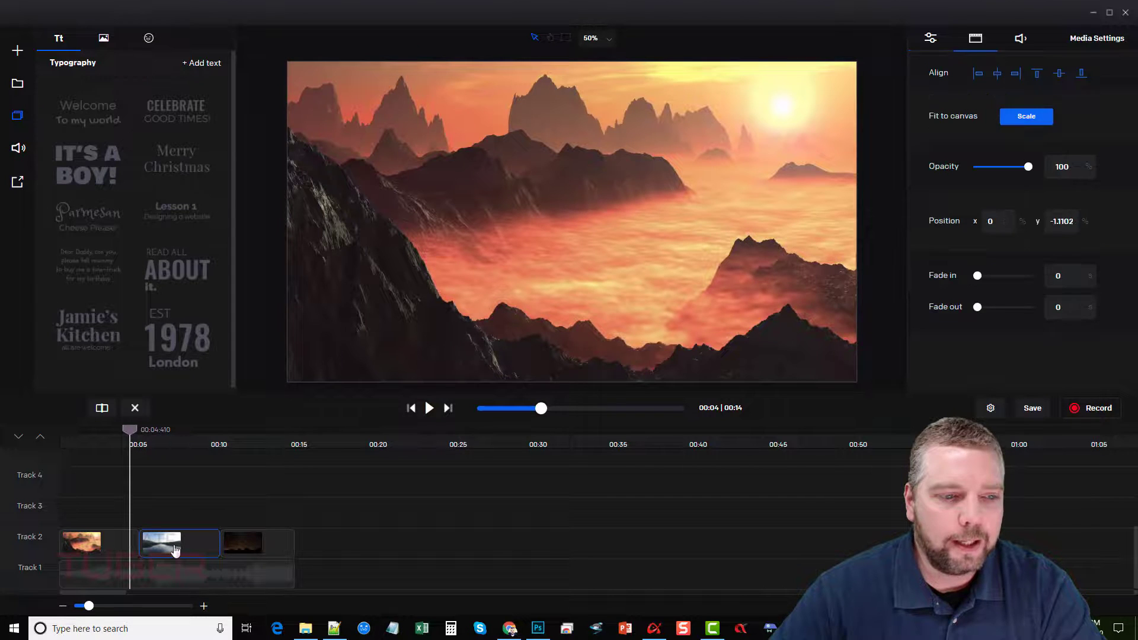
left_click_drag(981, 279, 997, 278)
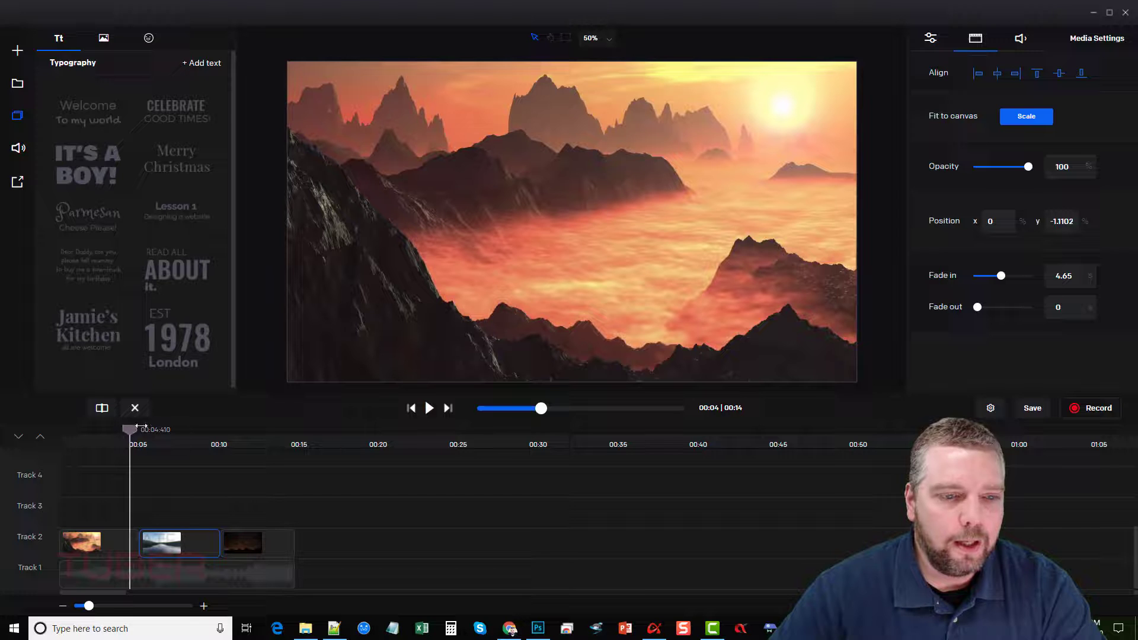
left_click(429, 410)
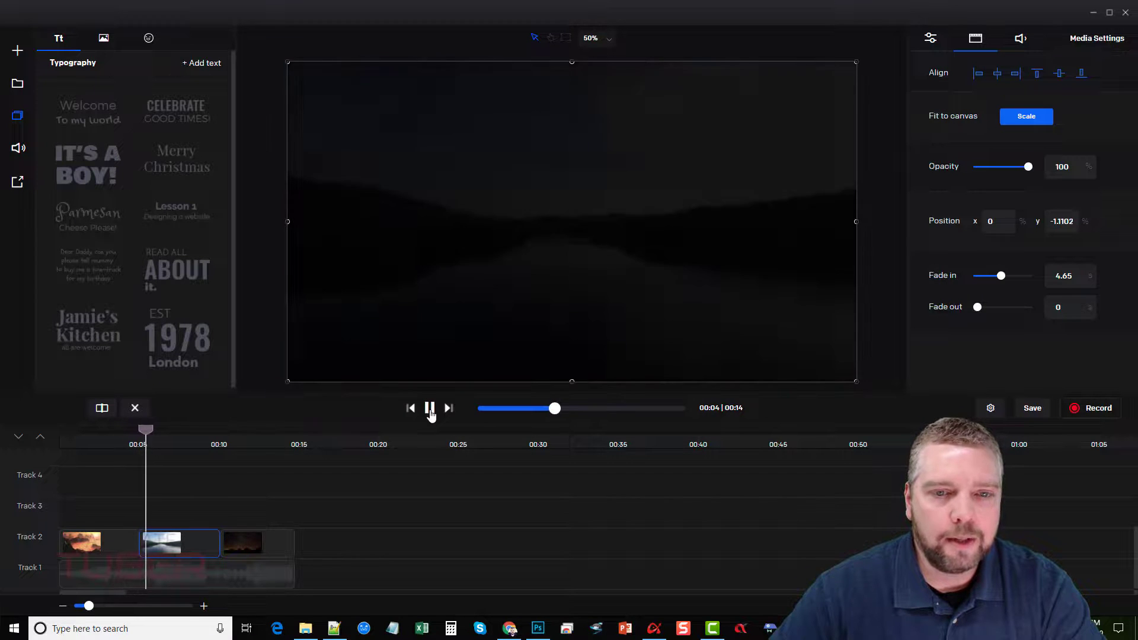
left_click(430, 409)
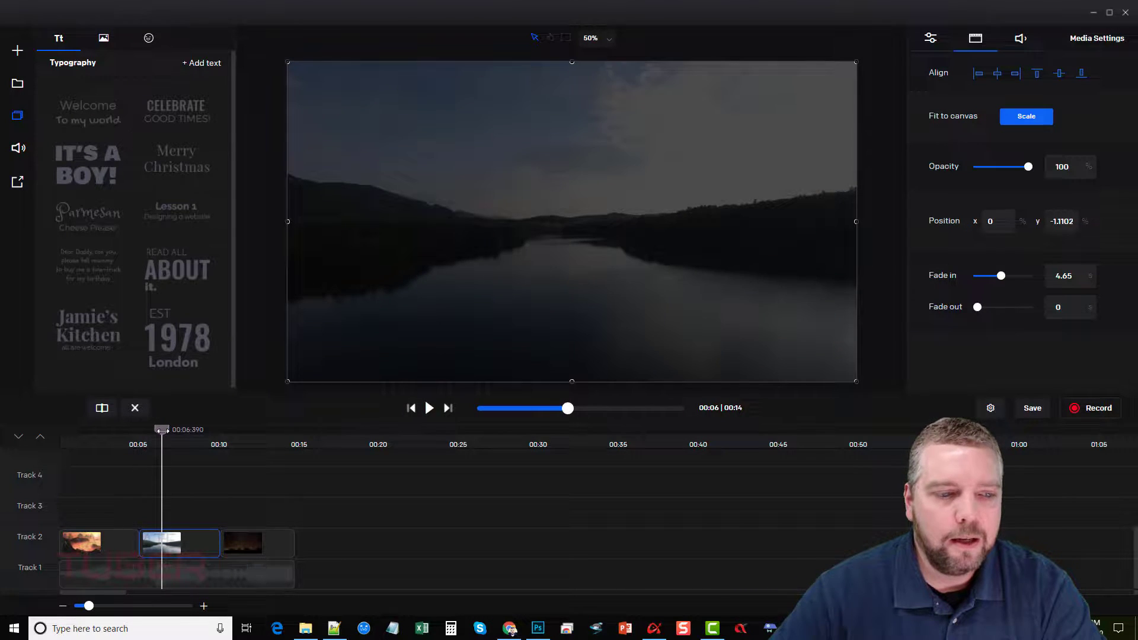
- Move the lake clip to Track 3 so it overlaps the end of the sunset clip, and play the transition
left_click_drag(162, 430, 116, 430)
left_click_drag(166, 551, 149, 523)
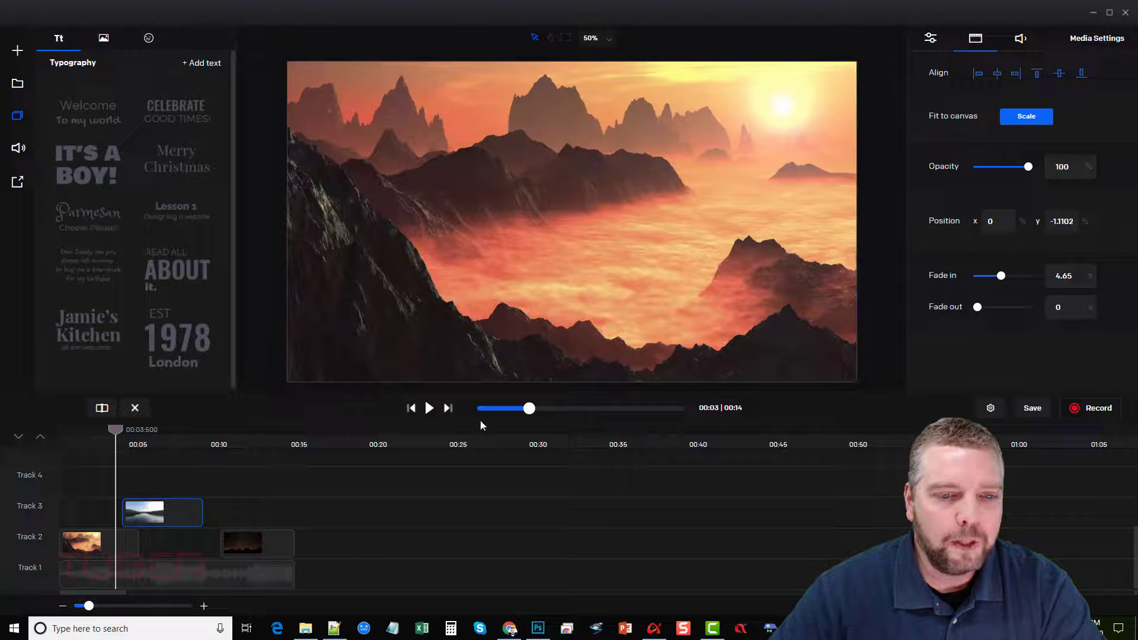
left_click(430, 409)
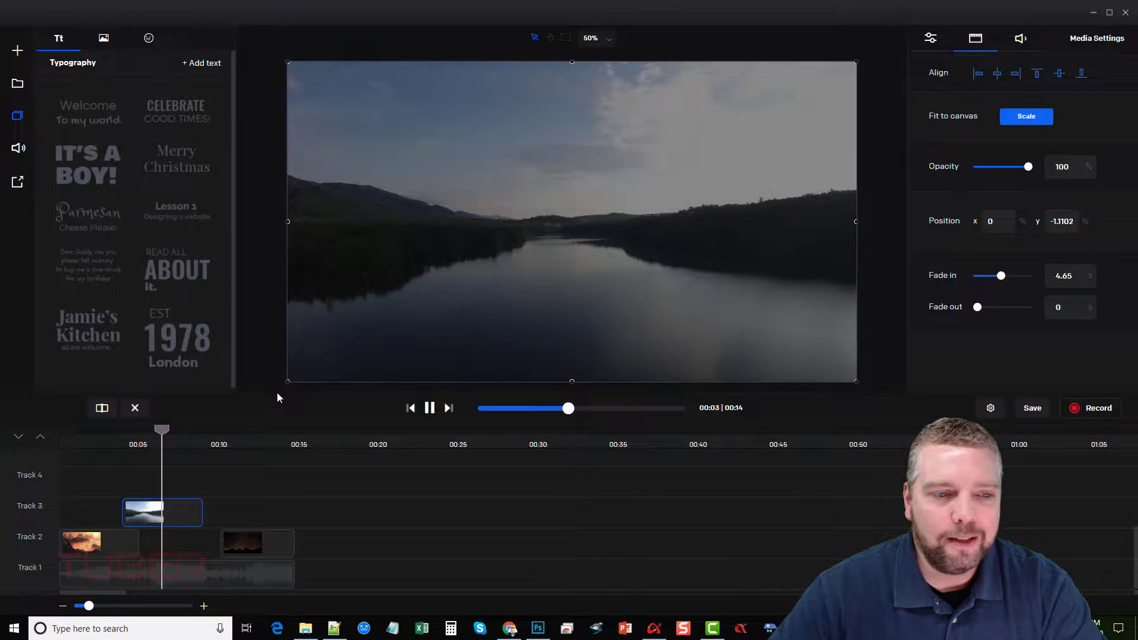
left_click_drag(183, 429, 96, 430)
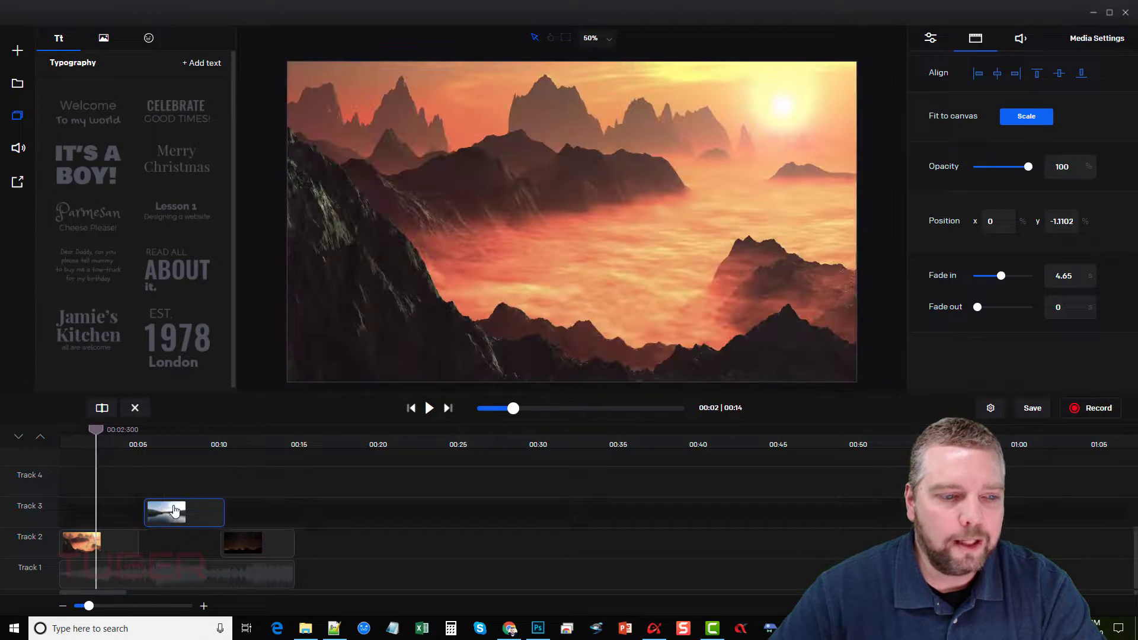
- Set the sunset clip's fade-out to 4.07 and preview it with the Track 3 lake clip overlapping its end
left_click(115, 551)
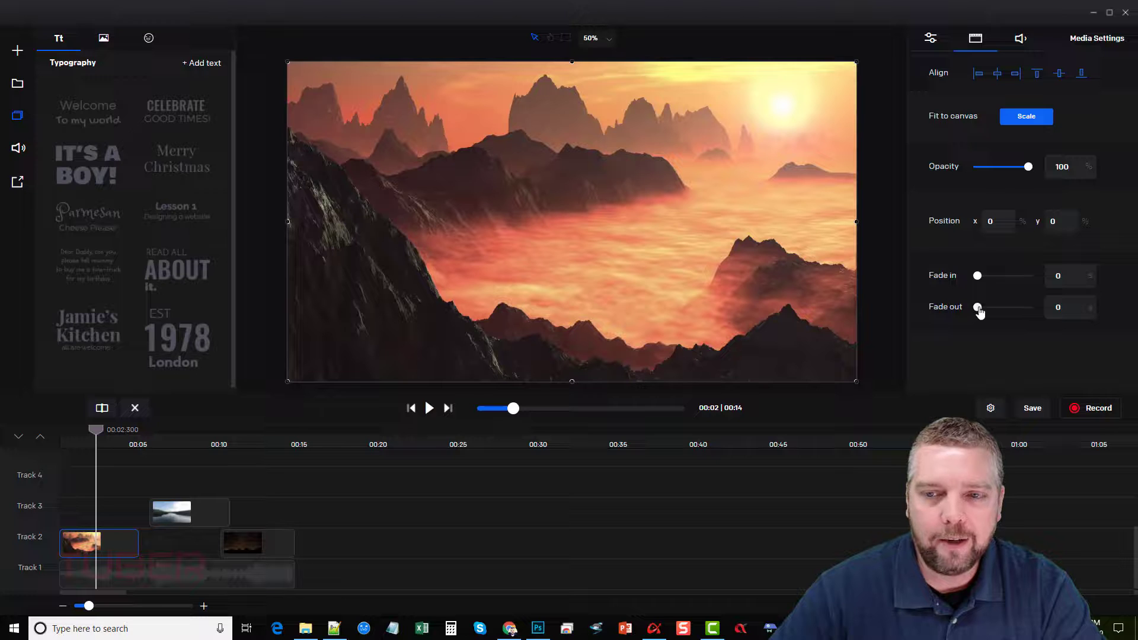
left_click_drag(992, 312, 996, 309)
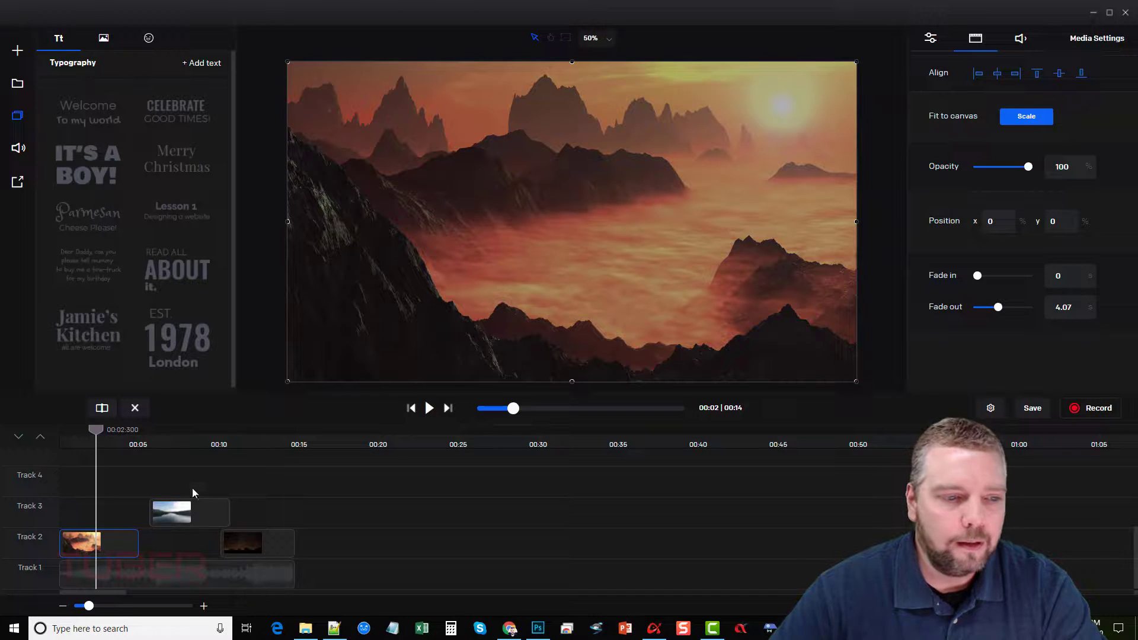
left_click_drag(176, 512, 149, 513)
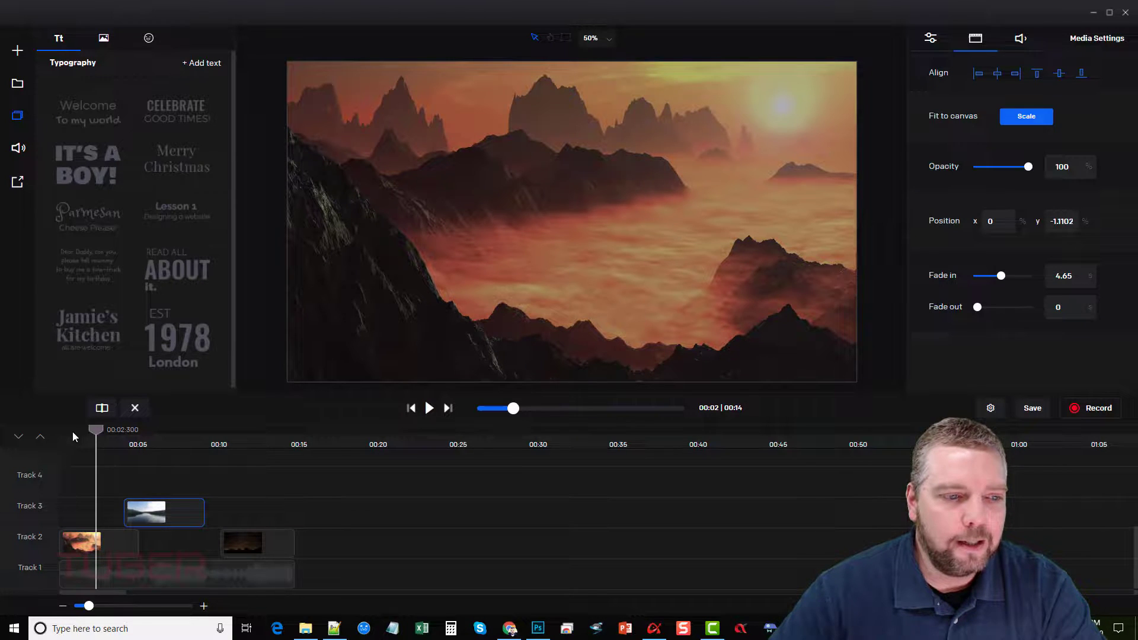
left_click(428, 408)
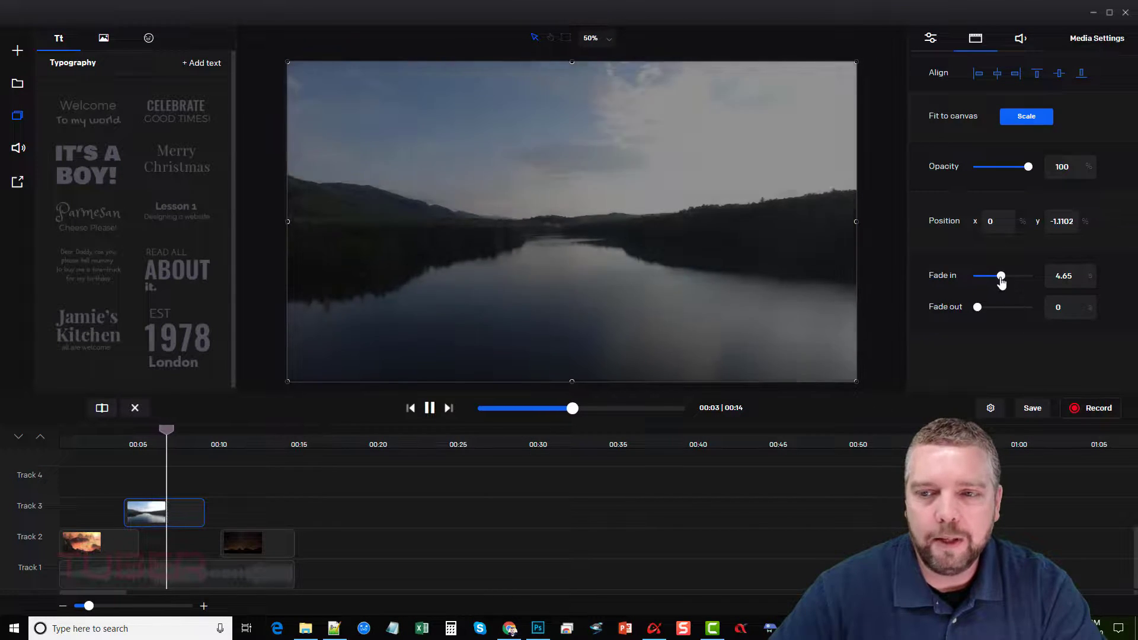
- Set the lake clip's fade-in to 2.09 and move it back to Track 2 between the sunset and night-sky clips
left_click_drag(1002, 277, 988, 281)
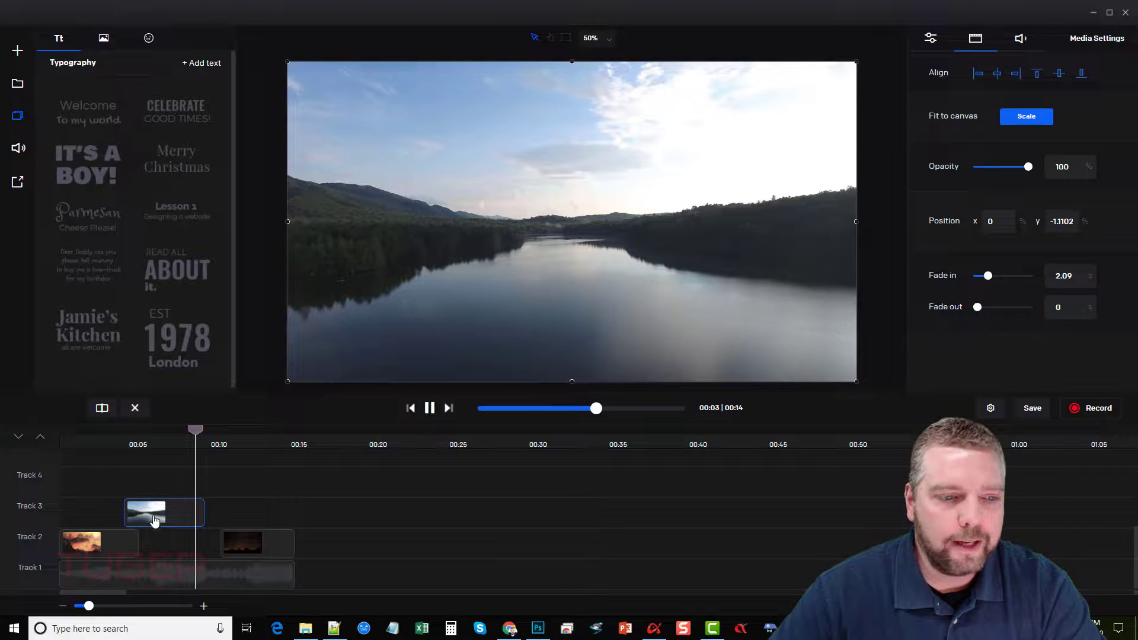
left_click_drag(154, 514, 171, 544)
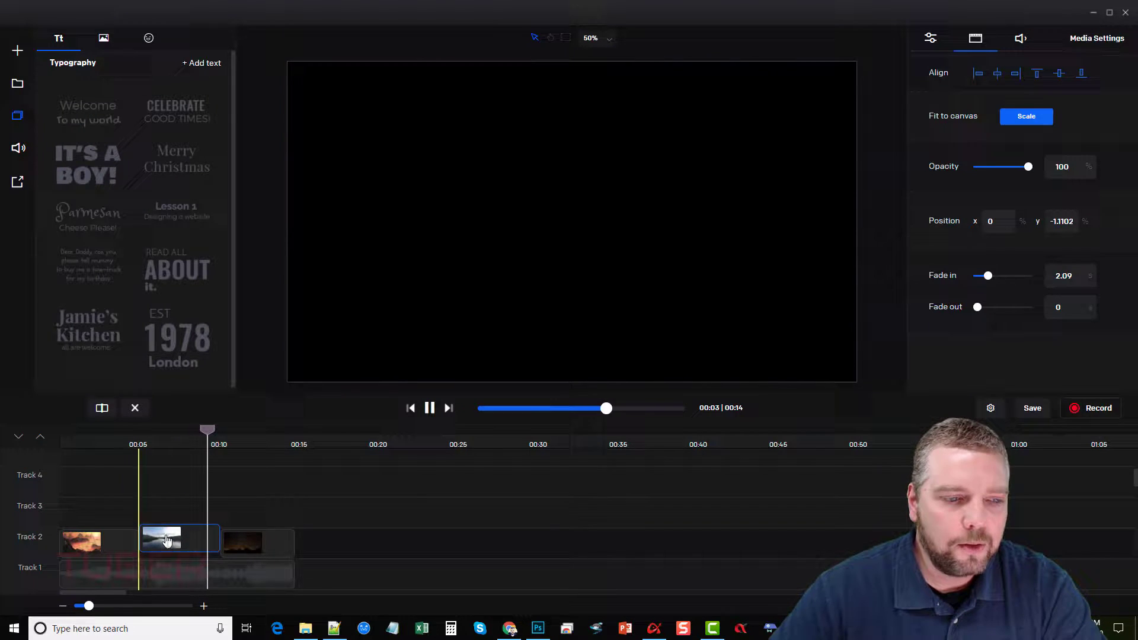
- Select the night-sky clip to view its frame and return the playhead to the start of the timeline
left_click(231, 546)
left_click(246, 429)
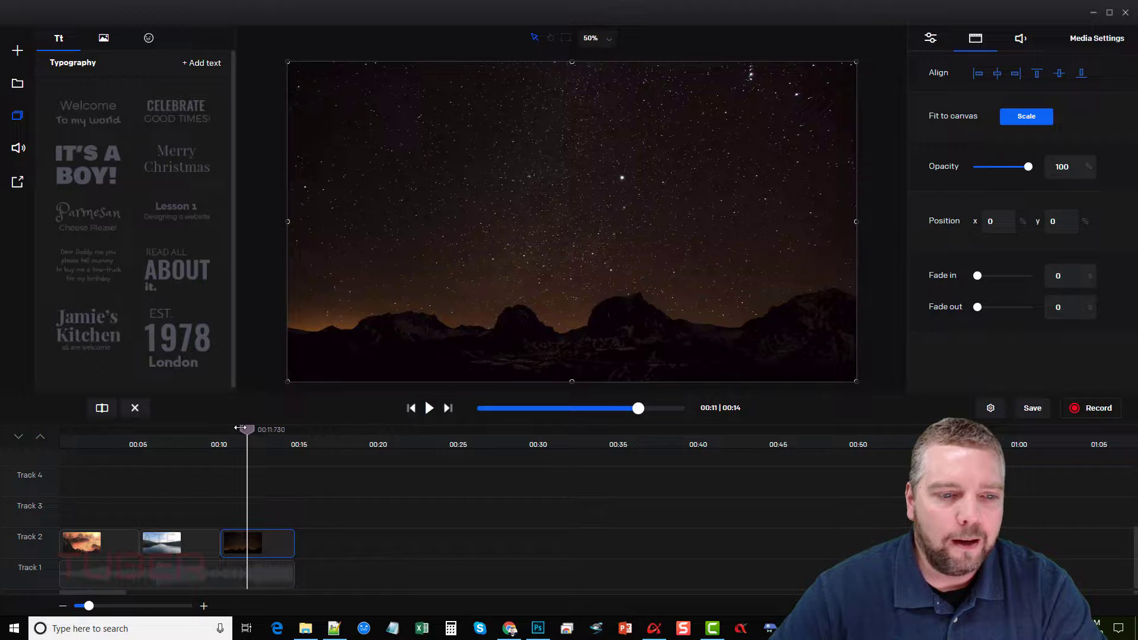
left_click_drag(247, 429, 48, 443)
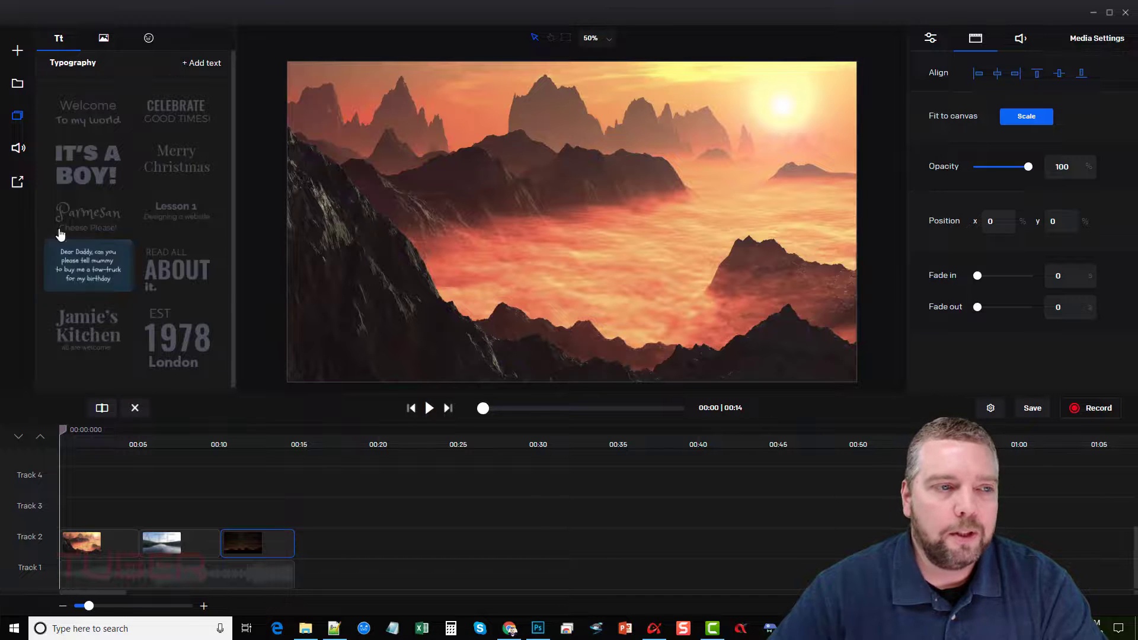
- Look at the music library and open the export options
left_click(18, 149)
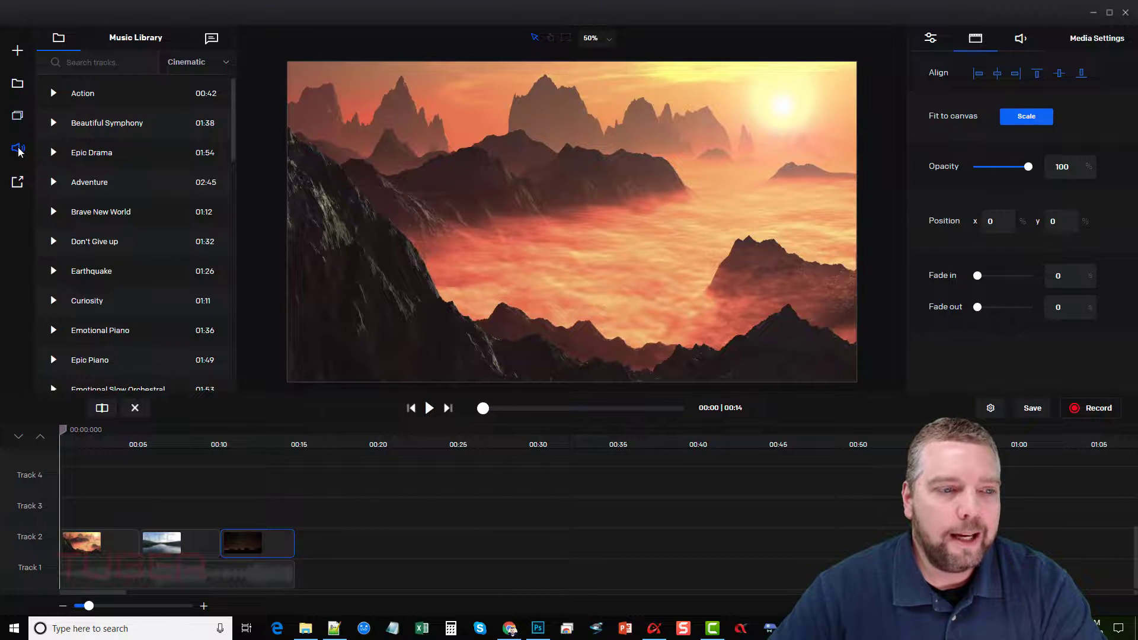
left_click(19, 182)
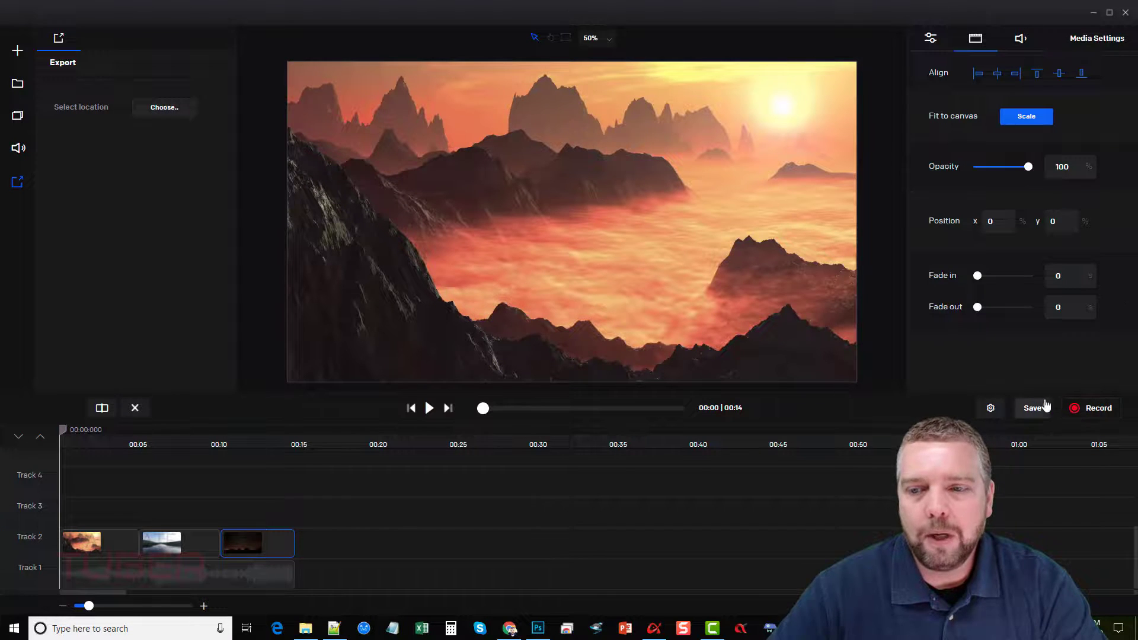
- Look at the resolution presets in the project settings without choosing a different one
left_click(931, 38)
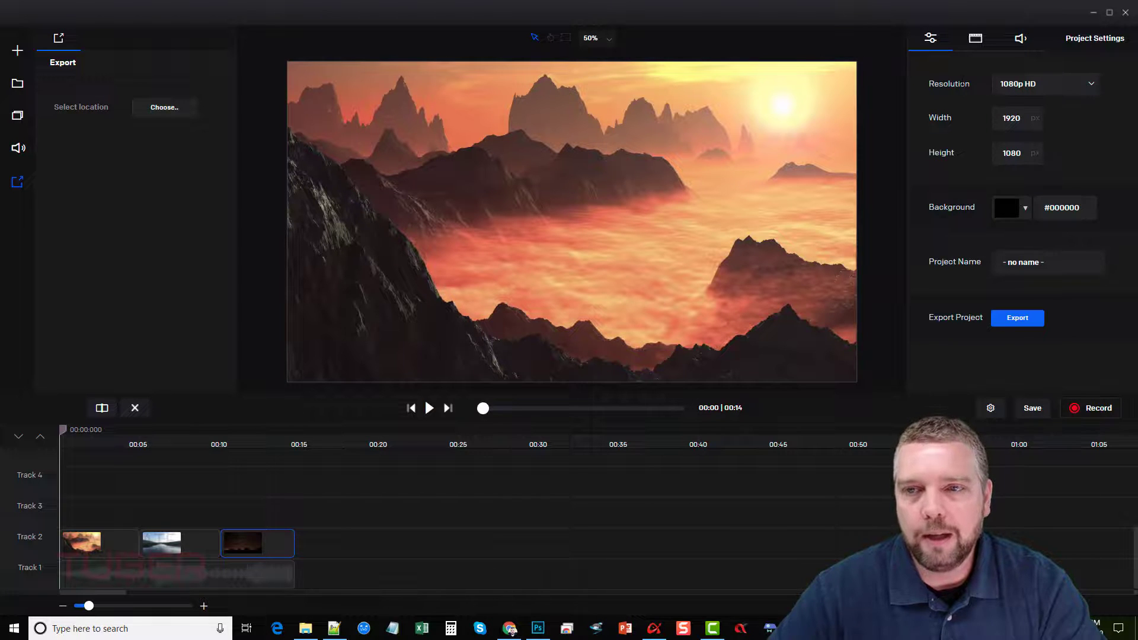
left_click(1095, 86)
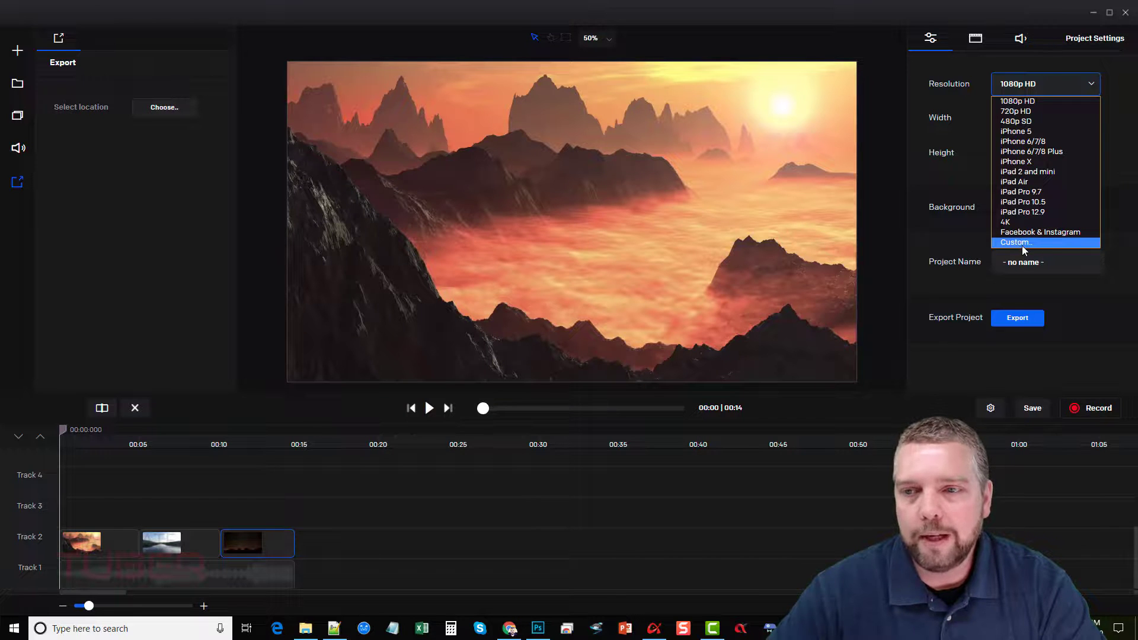
left_click(1110, 157)
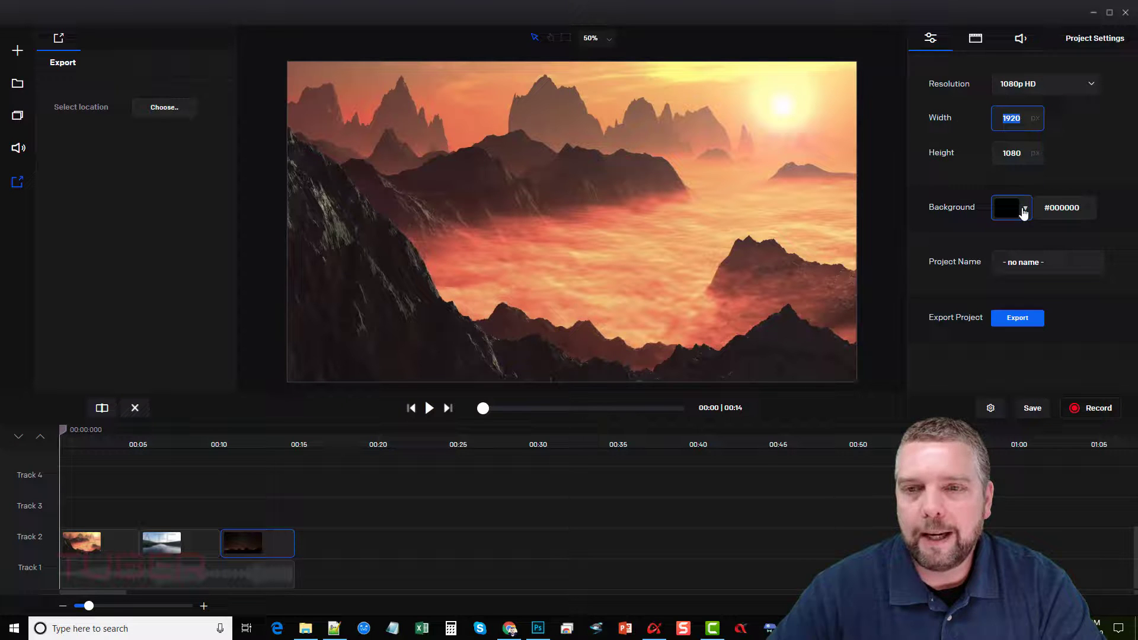
- Set the project background to white (#ffffff), shrinking the sunset clip to expose the canvas and scaling it back to fill the frame
left_click(786, 207)
left_click_drag(857, 62, 749, 93)
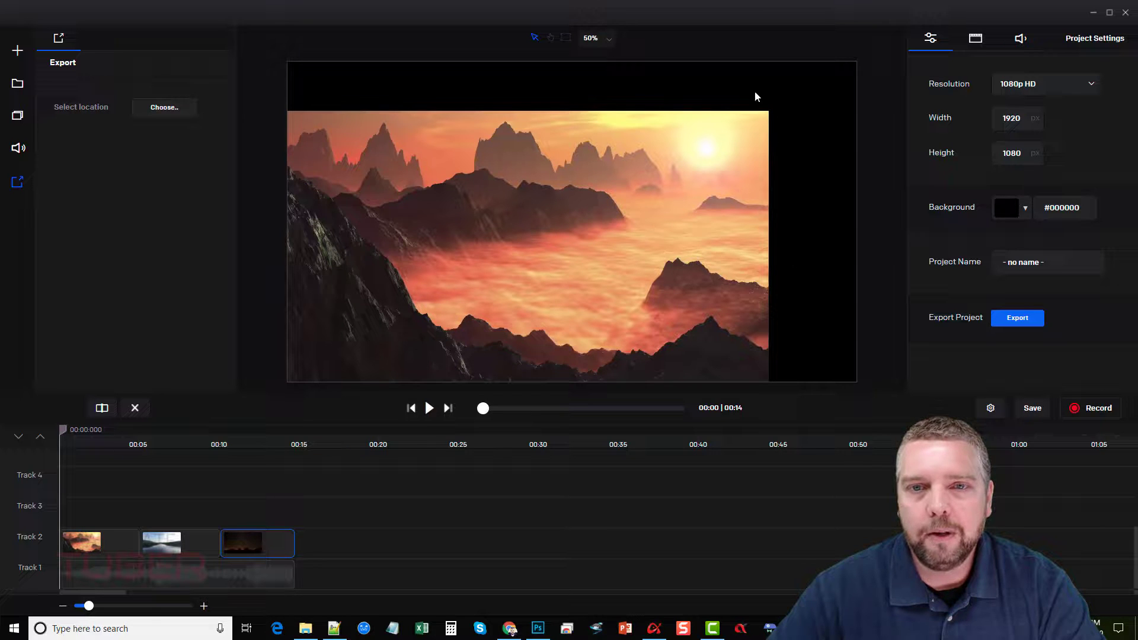
left_click(1023, 209)
left_click(999, 229)
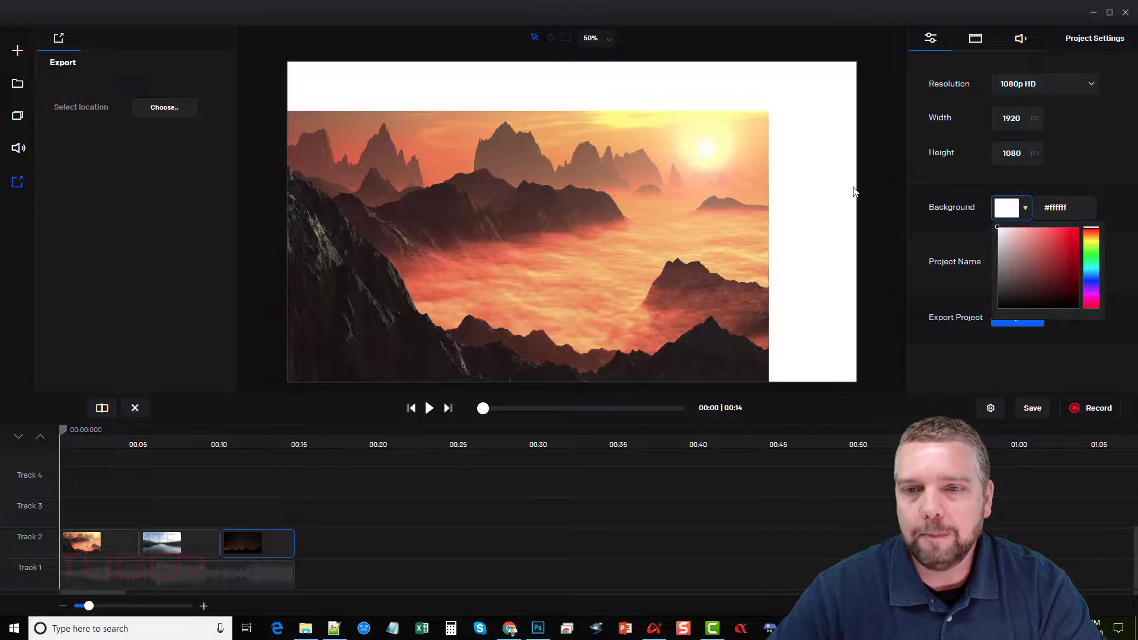
left_click(761, 141)
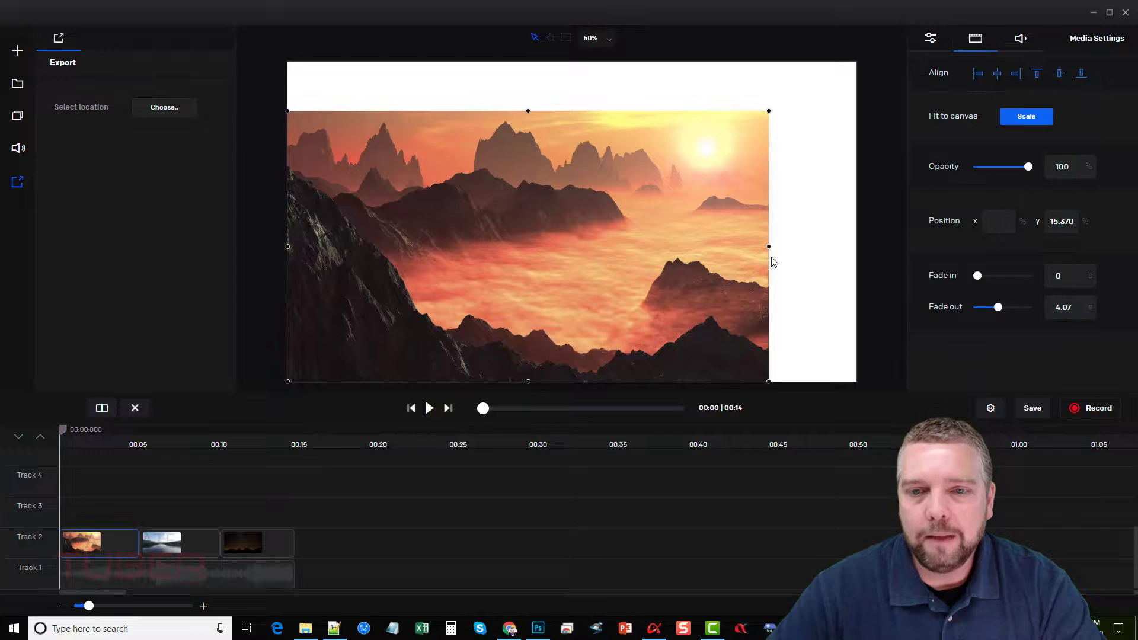
left_click_drag(769, 246, 792, 196)
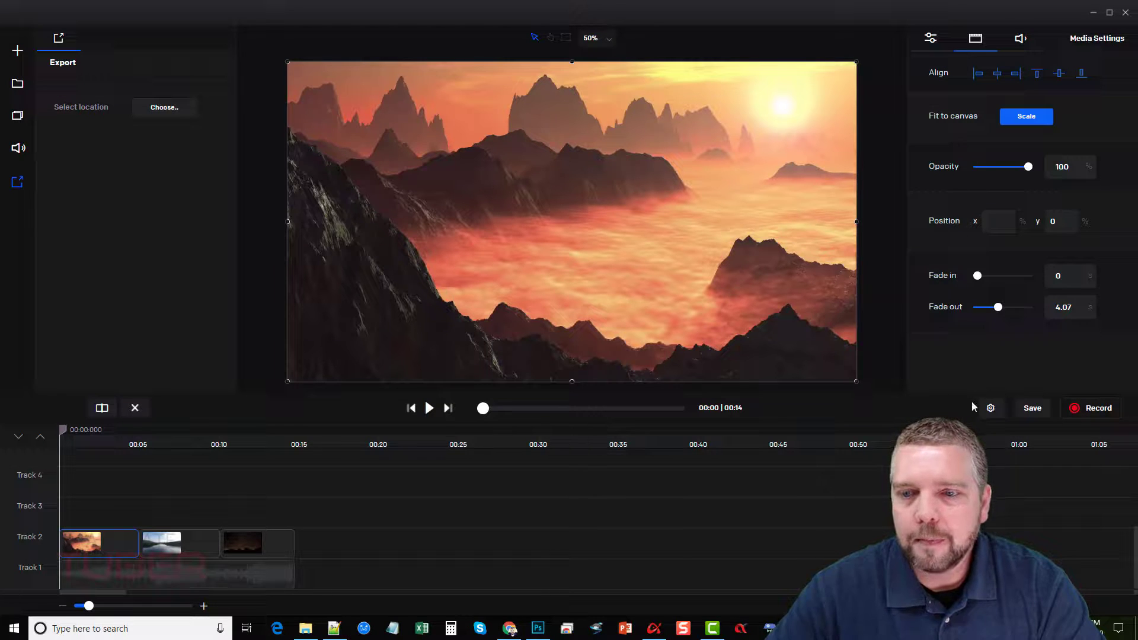
- Look through the project name setting, the sunset clip's media settings and its sound options
left_click(932, 40)
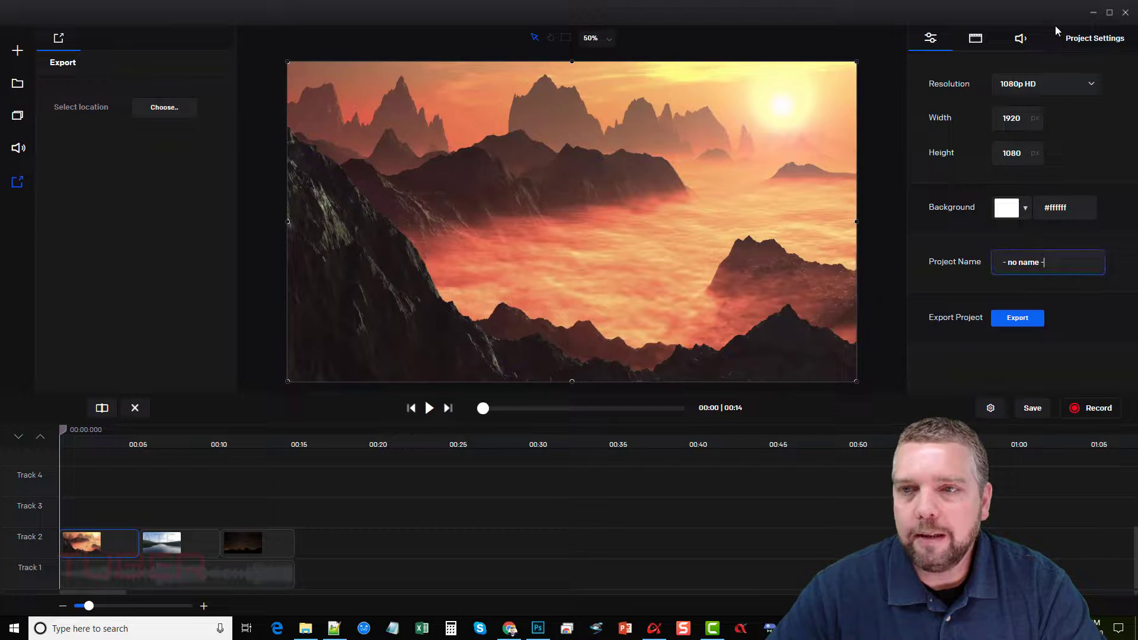
left_click(977, 46)
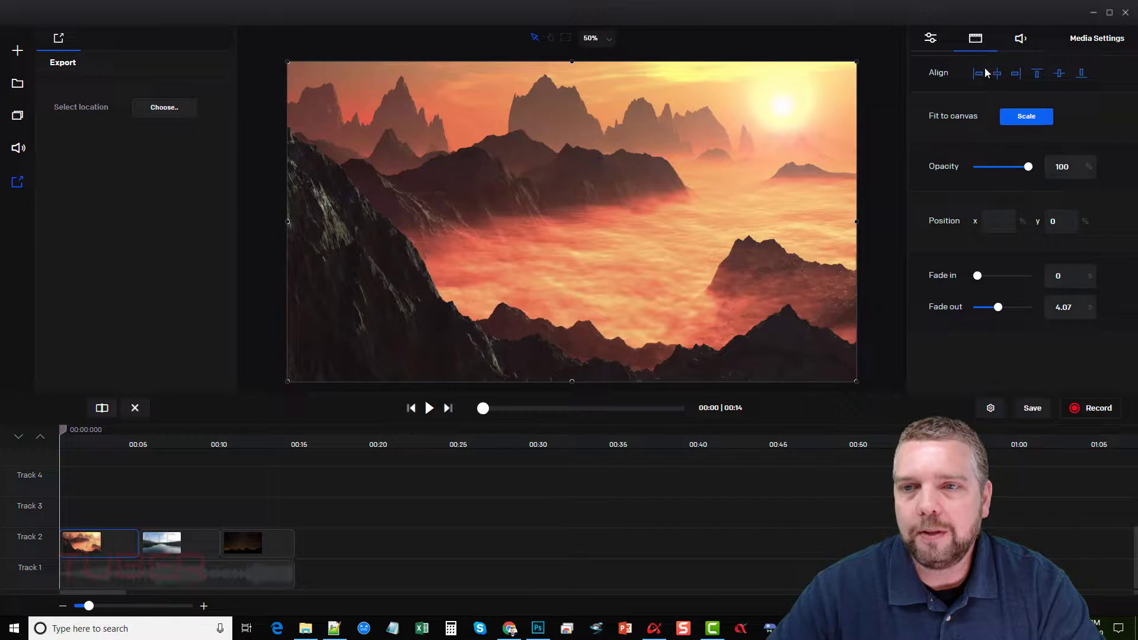
left_click(1034, 51)
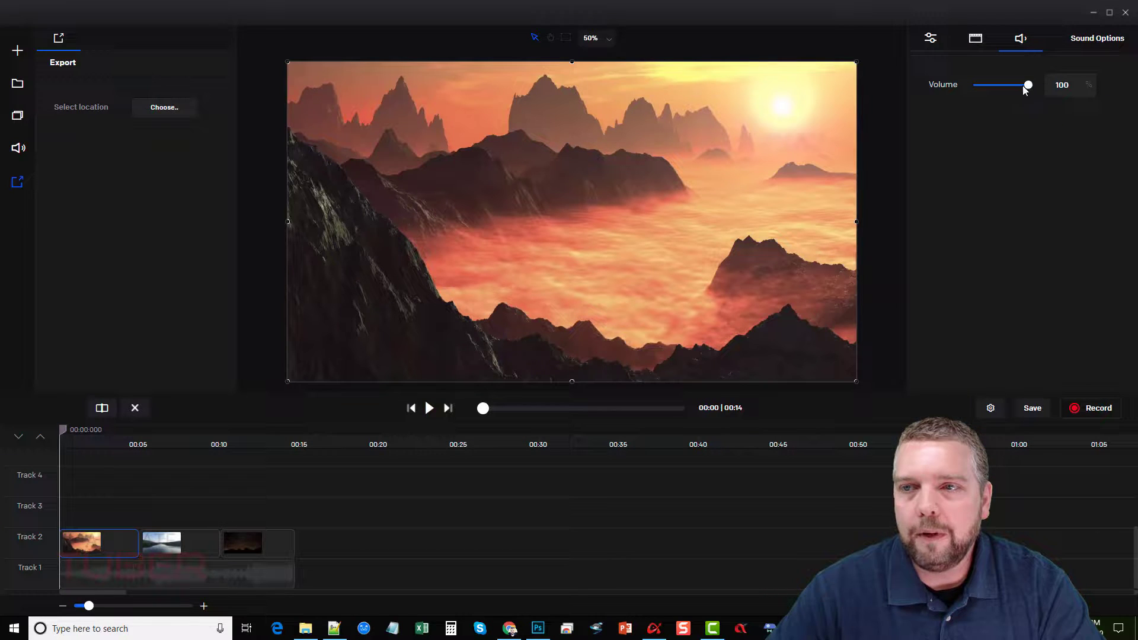
- Open the save dialog for exporting the project as a Zip file and close it without saving
left_click(931, 38)
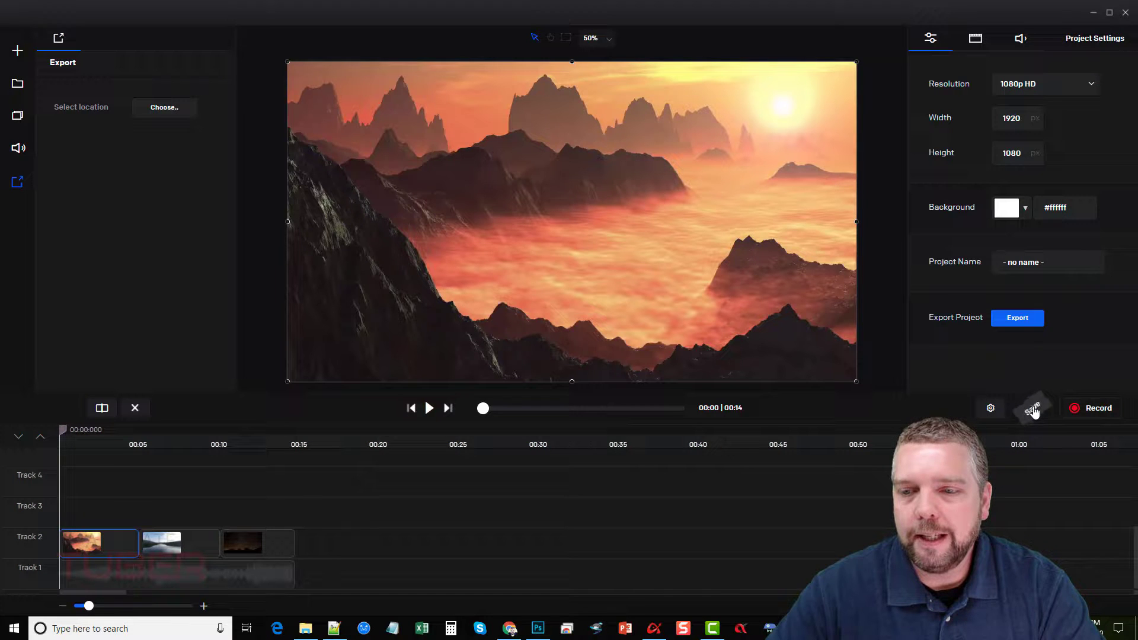
left_click(1027, 319)
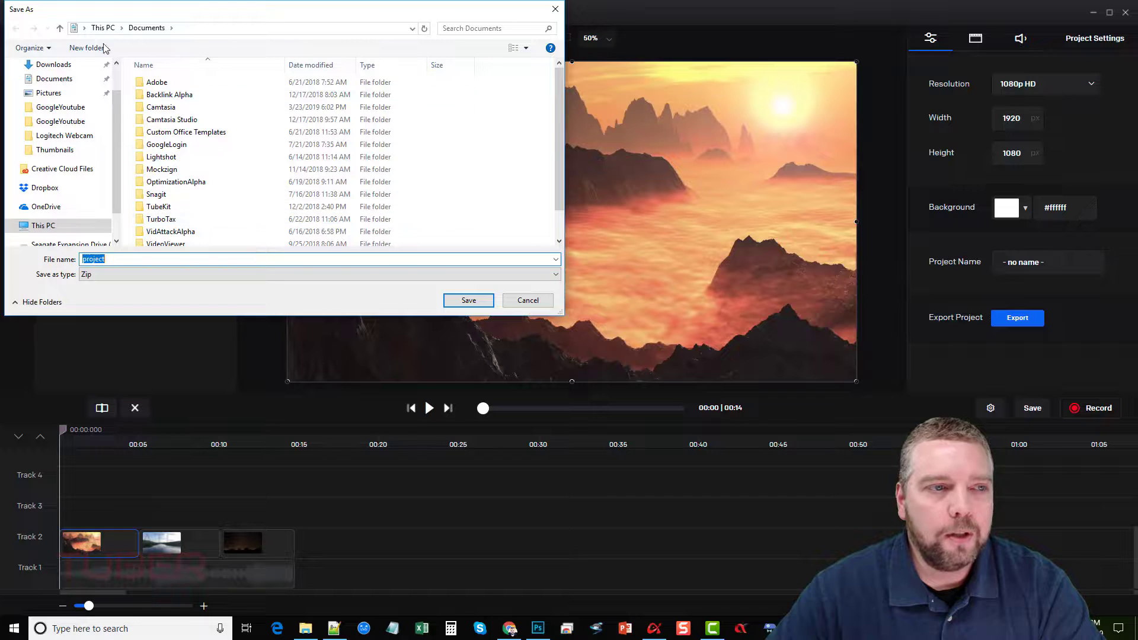
left_click(529, 301)
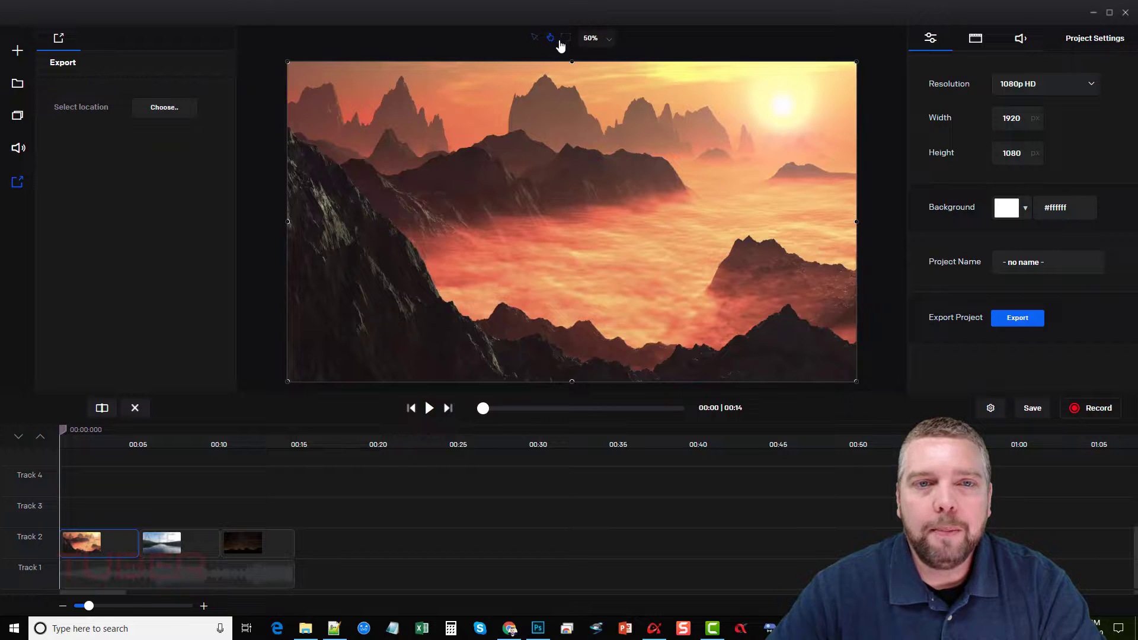
- Set the preview zoom to 25% and enlarge the view until the sunset frame nearly fills the preview area
left_click(611, 40)
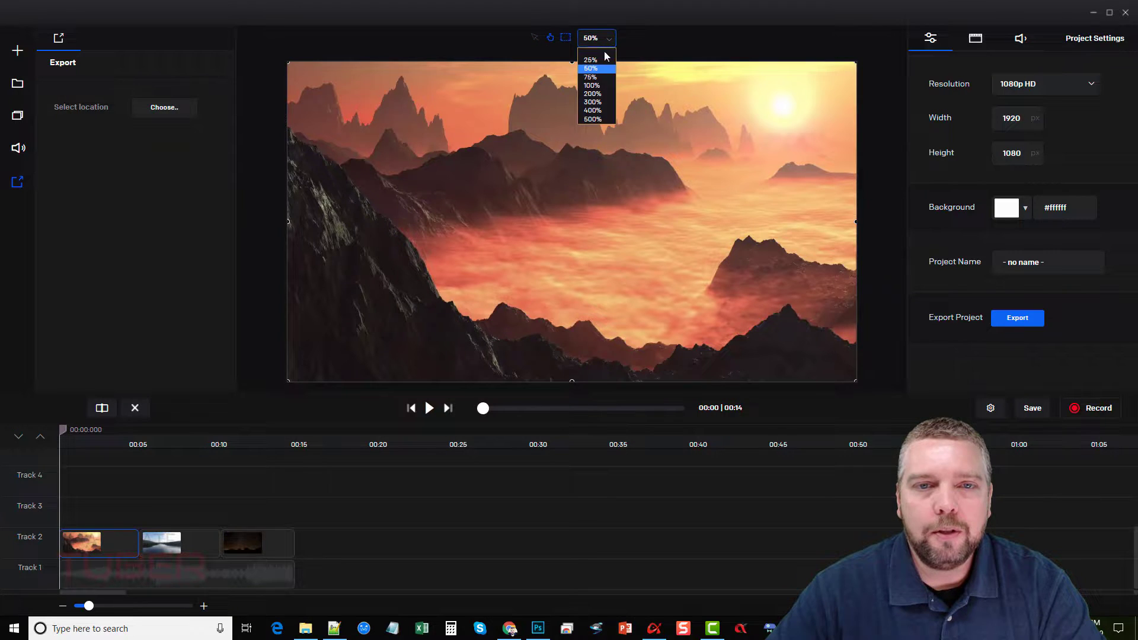
left_click(597, 67)
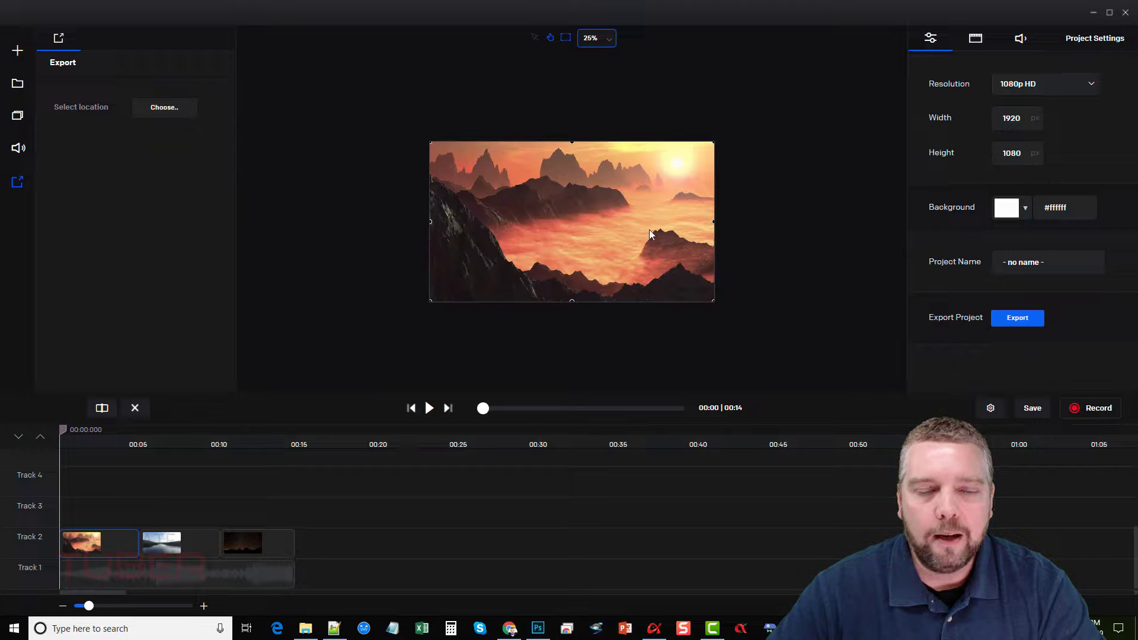
scroll(565, 196, "up", 3)
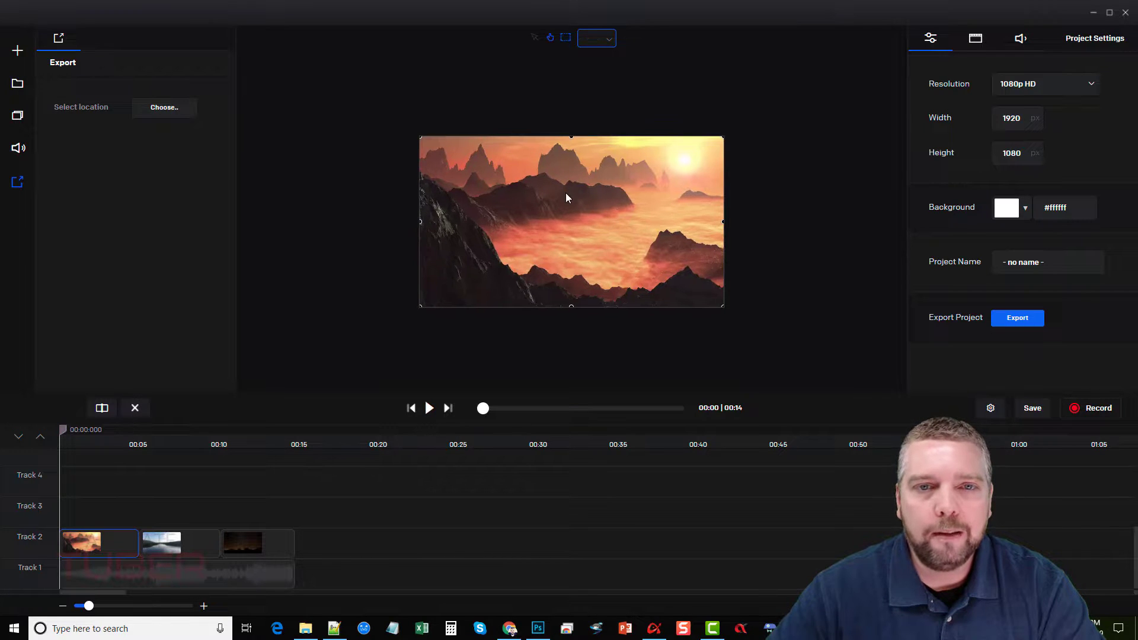
scroll(566, 193, "up", 4)
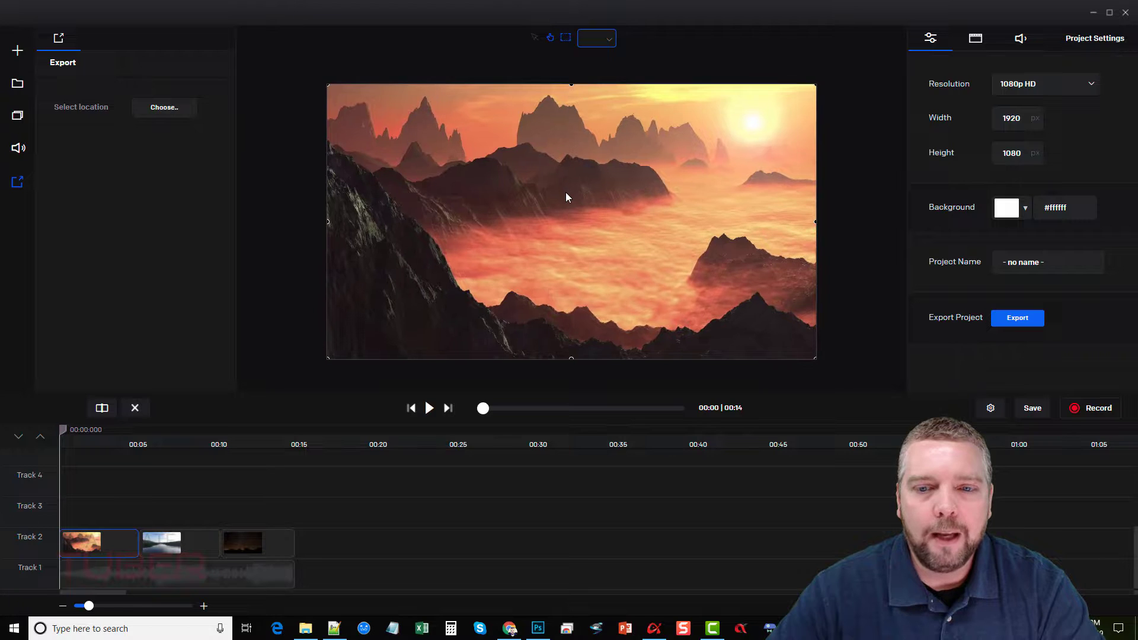
scroll(567, 190, "up", 1)
scroll(574, 180, "up", 1)
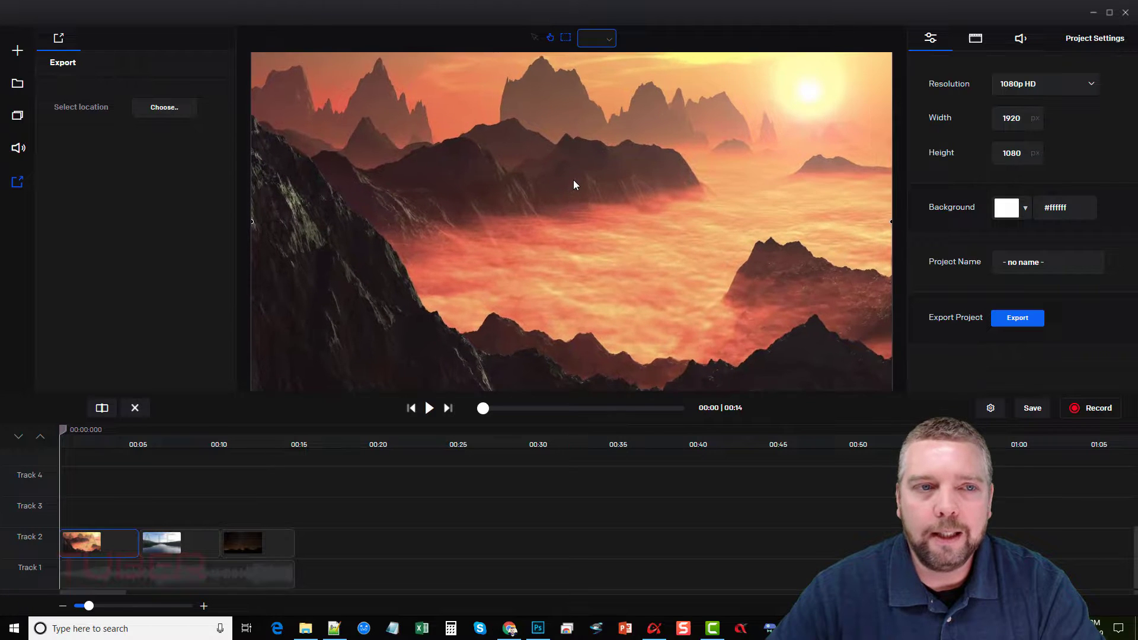
scroll(580, 148, "down", 1)
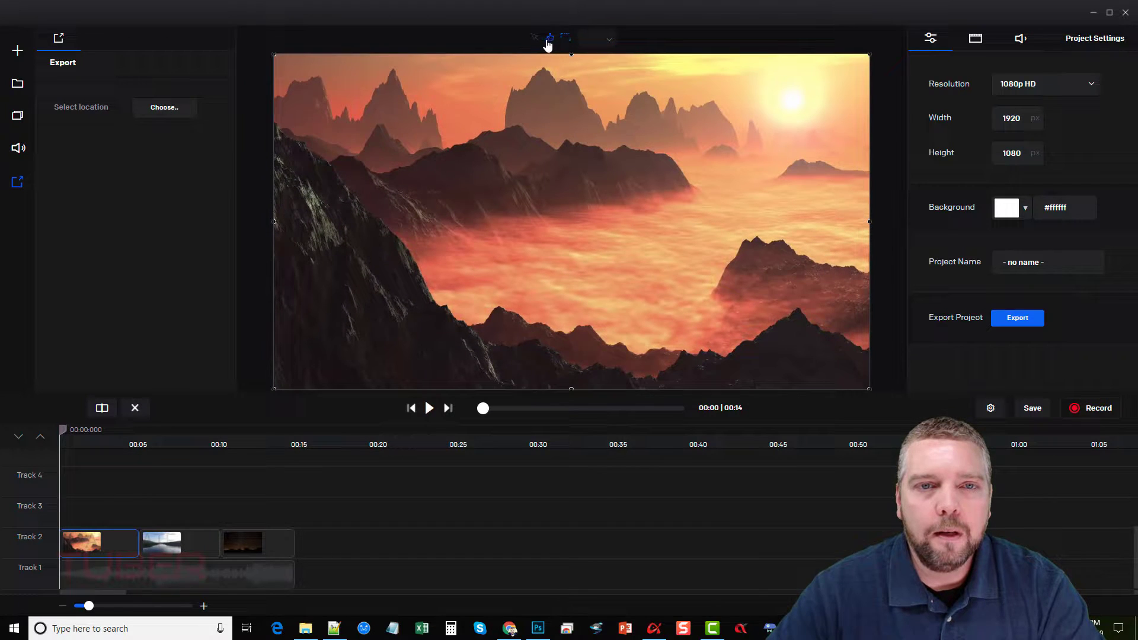